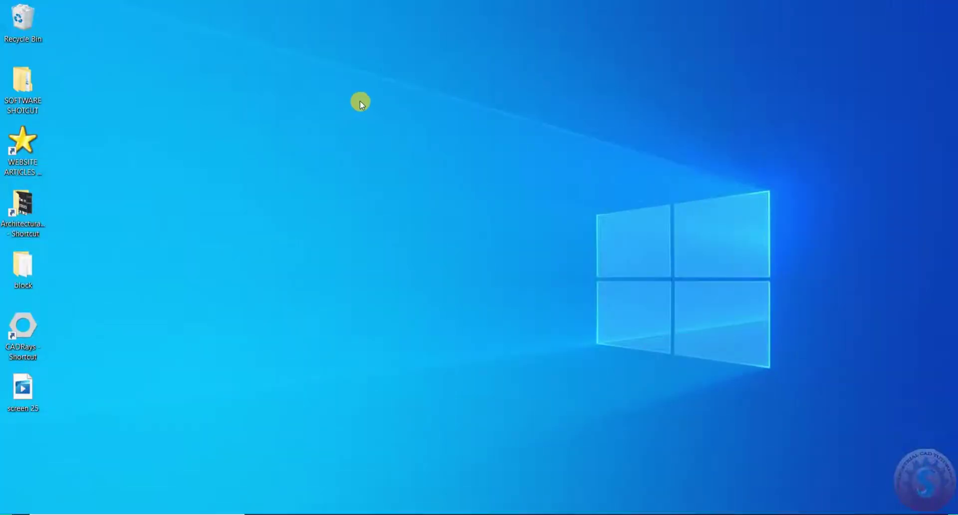
# Step: Refresh the desktop and switch to FreeCAD with the BLOCK-1 model
pyautogui.rightClick(360, 100)
pyautogui.click(366, 138)
pyautogui.click(542, 509)
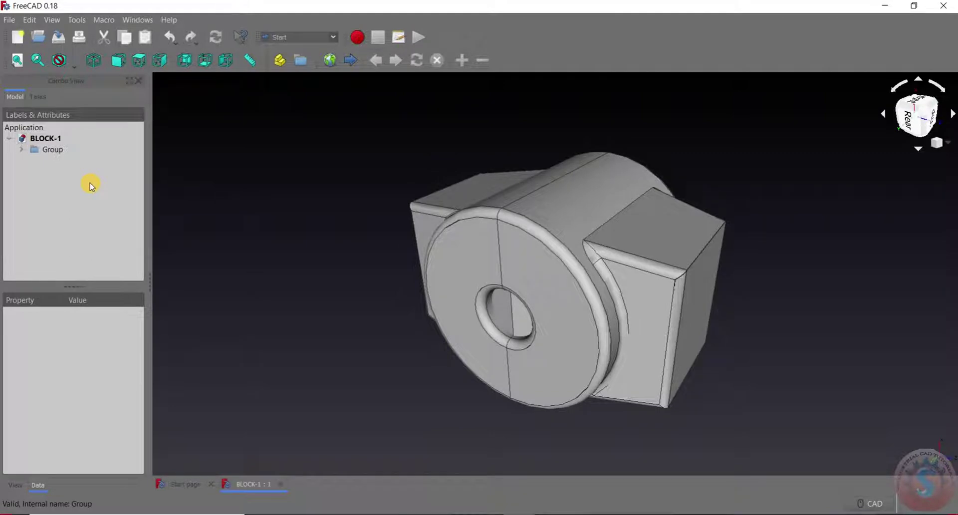
pyautogui.click(333, 38)
pyautogui.click(333, 37)
pyautogui.click(333, 38)
pyautogui.click(333, 38)
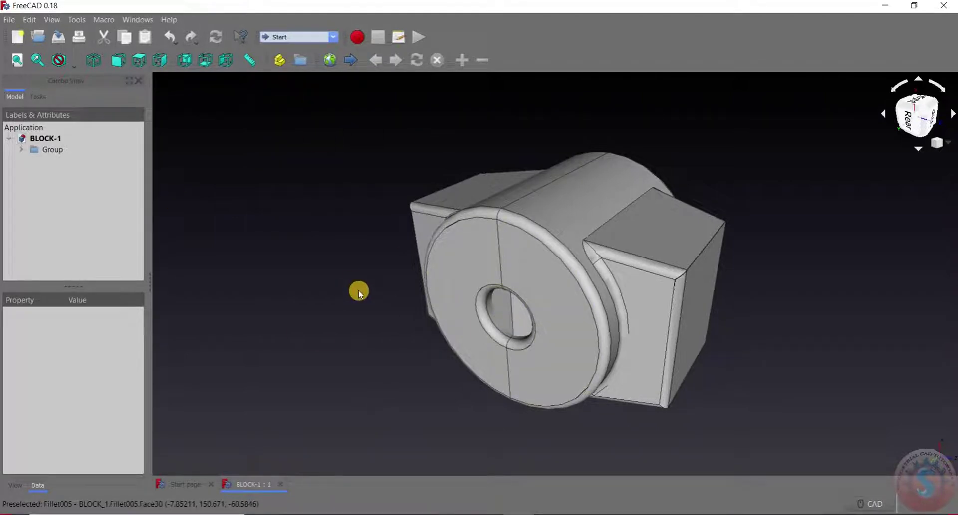
# Step: Examine the BLOCK-1 model's round body, centre hole, side blocks and filleted edges from several angles and distances
pyautogui.moveTo(774, 256); pyautogui.dragTo(708, 278, button='middle')
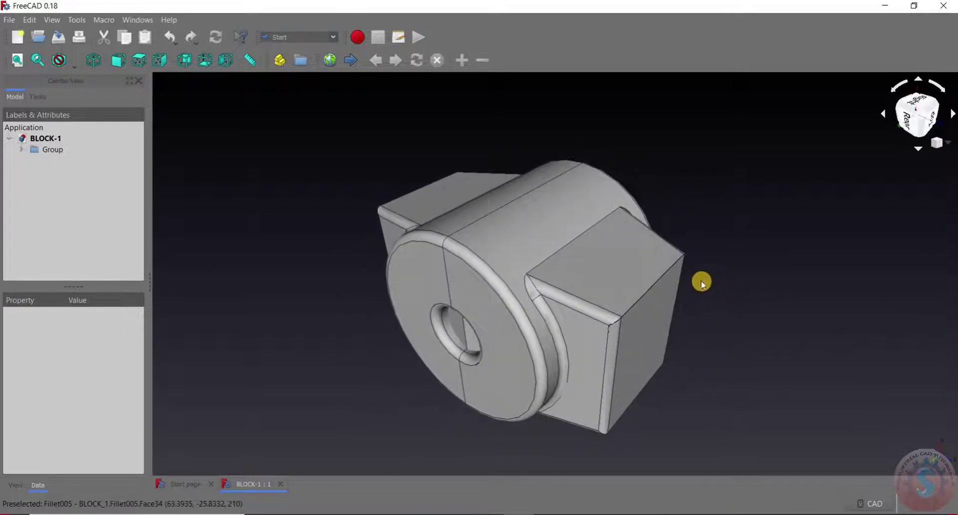
pyautogui.scroll(5, 627, 294)
pyautogui.scroll(-5, 626, 294)
pyautogui.moveTo(622, 242); pyautogui.dragTo(627, 259, button='middle')
pyautogui.scroll(5, 460, 234)
pyautogui.moveTo(460, 235); pyautogui.dragTo(520, 271, button='middle')
pyautogui.scroll(-4, 529, 285)
pyautogui.scroll(3, 519, 285)
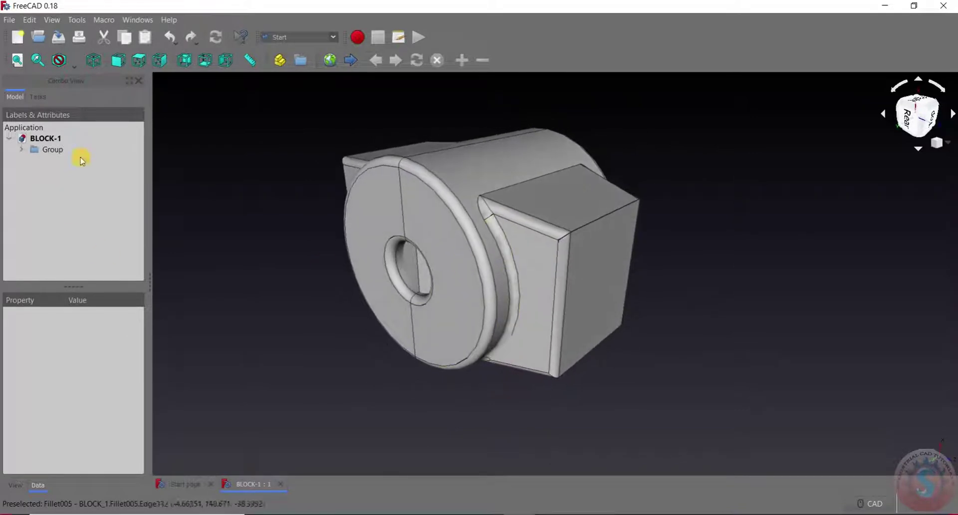
# Step: Review the features of the Body inside Group in the model tree and collapse the tree again
pyautogui.click(34, 161)
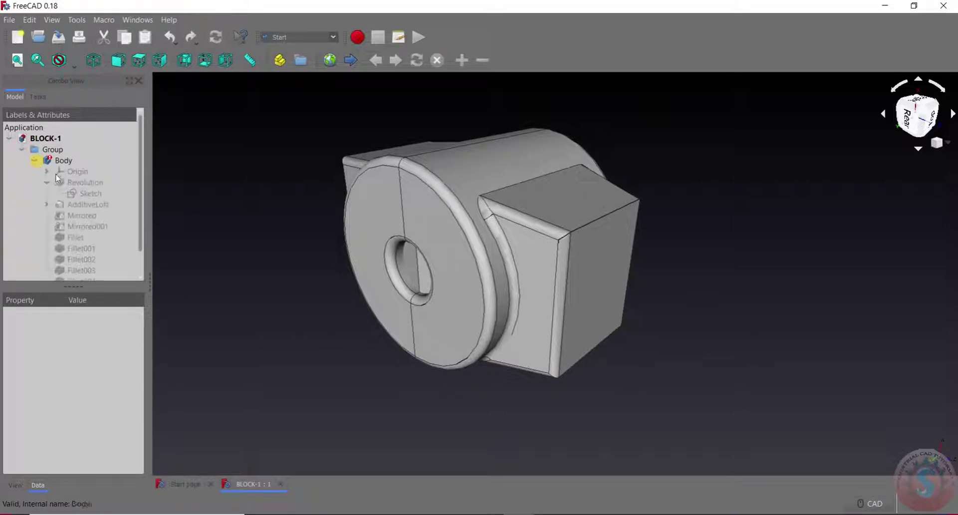
pyautogui.scroll(-1, 69, 212)
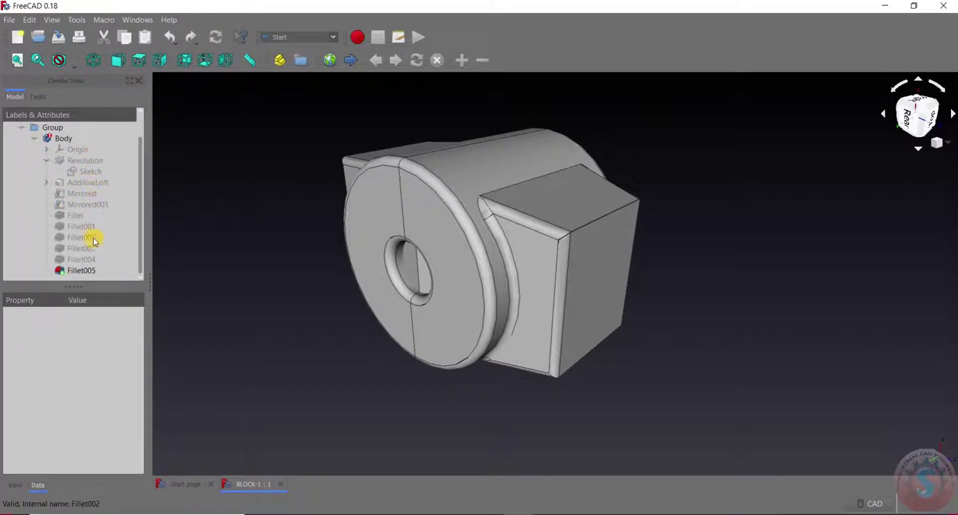
pyautogui.scroll(1, 91, 276)
pyautogui.click(35, 160)
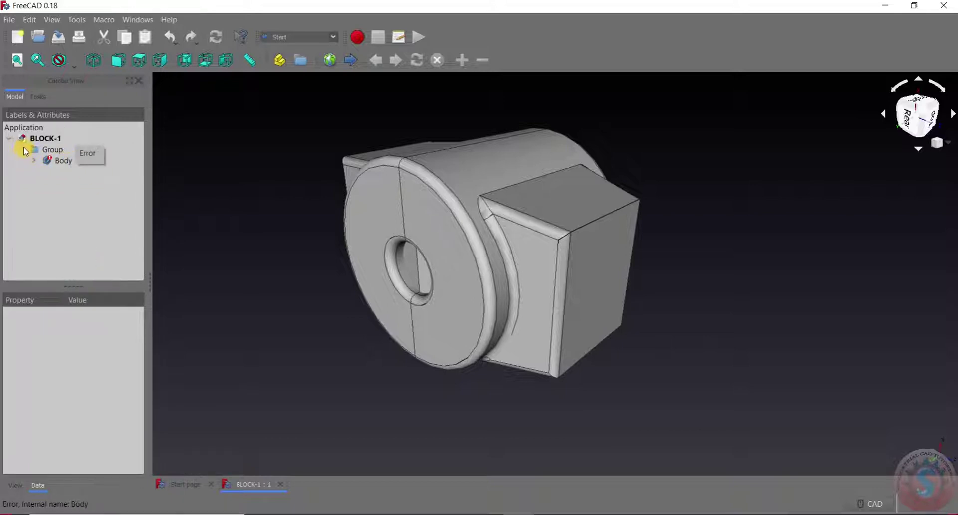
pyautogui.click(23, 150)
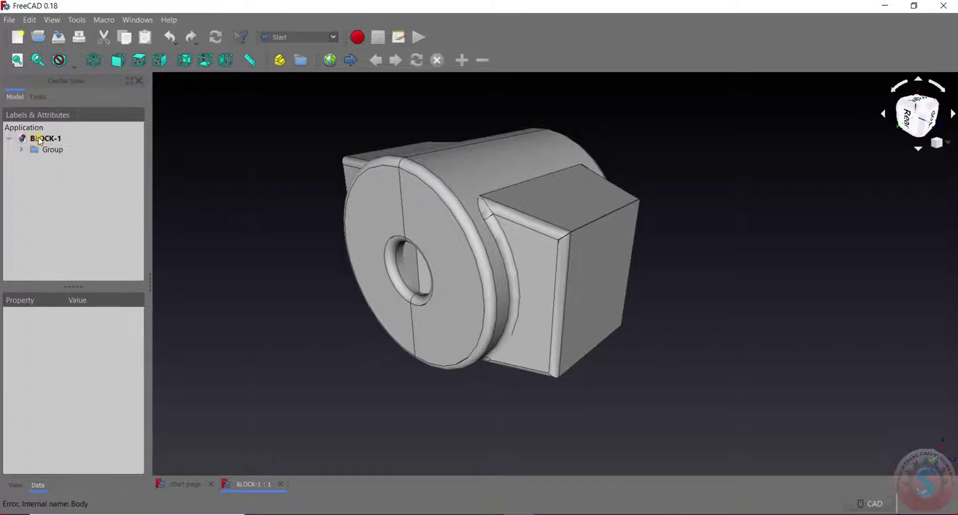
# Step: Create a new group in the BLOCK-1 document
pyautogui.rightClick(40, 141)
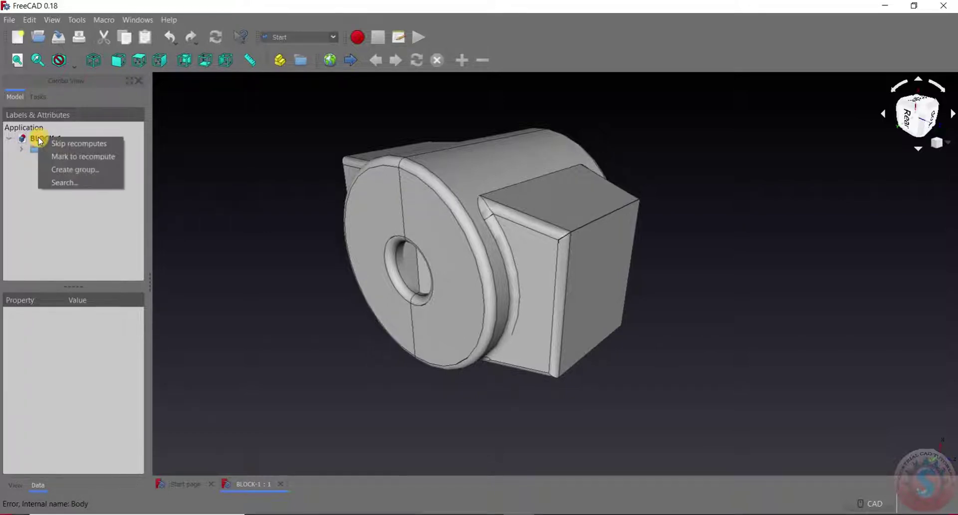
pyautogui.click(51, 170)
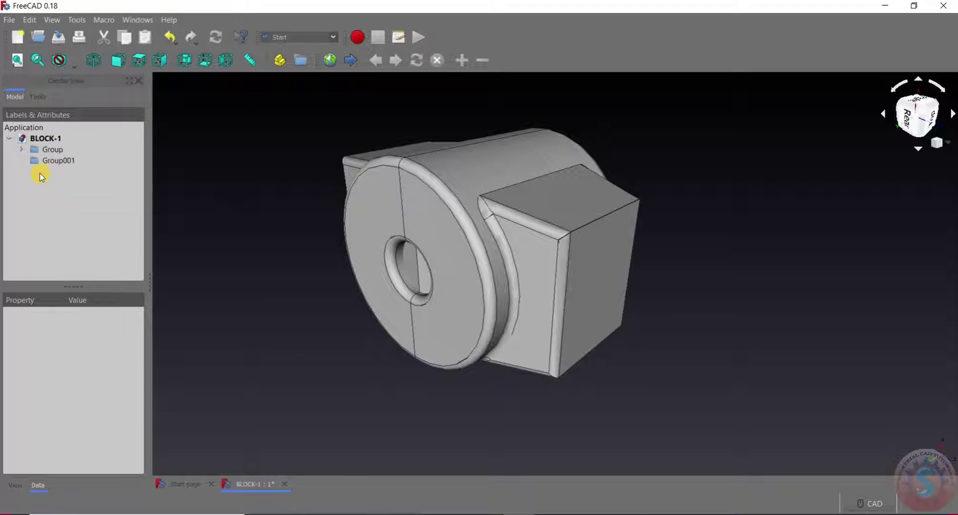
# Step: Select the Body in Group together with all its features through Fillet005
pyautogui.click(21, 150)
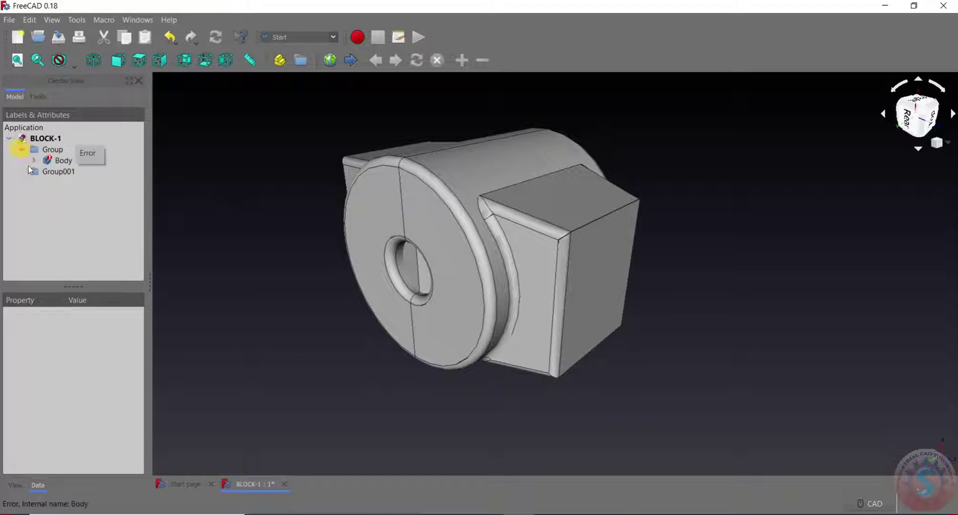
pyautogui.click(34, 160)
pyautogui.click(63, 161)
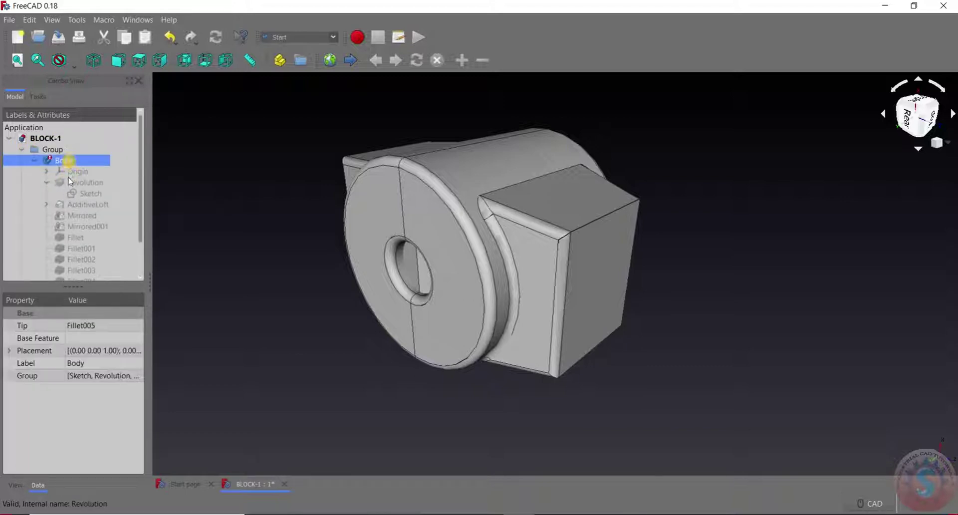
pyautogui.keyDown('shift'); pyautogui.click(80, 182); pyautogui.keyUp('shift')
pyautogui.moveTo(74, 191); pyautogui.dragTo(76, 259)
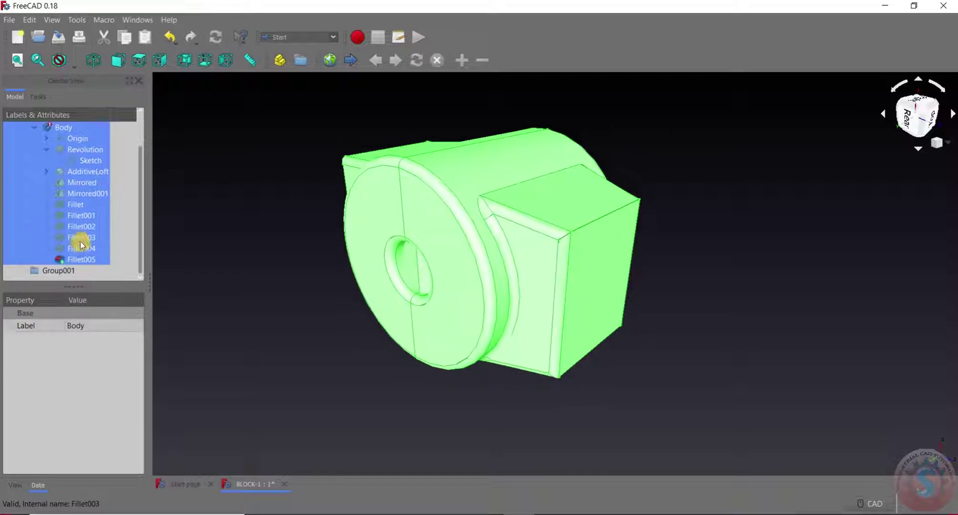
pyautogui.scroll(1, 75, 231)
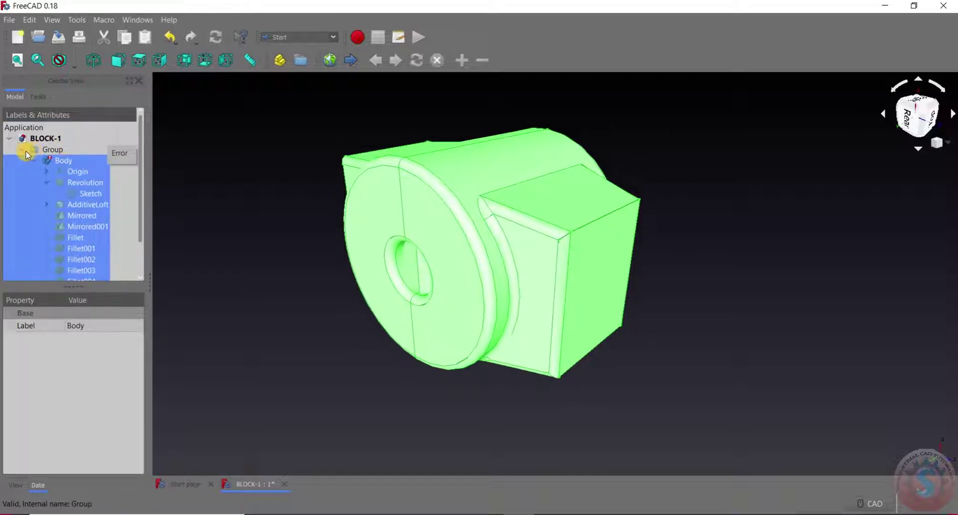
pyautogui.moveTo(28, 154); pyautogui.dragTo(26, 154)
pyautogui.click(46, 164)
pyautogui.rightClick(47, 159)
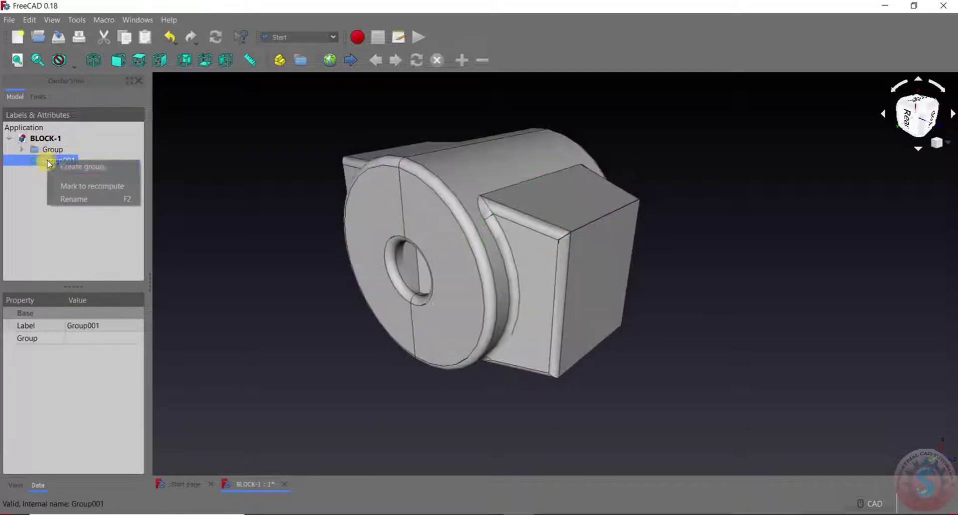
pyautogui.click(38, 177)
pyautogui.click(44, 160)
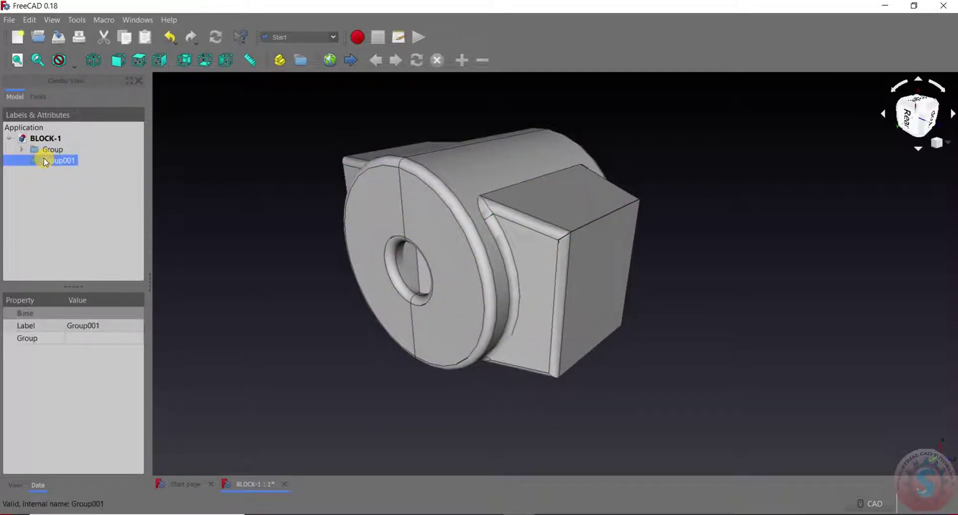
pyautogui.rightClick(43, 160)
pyautogui.click(37, 172)
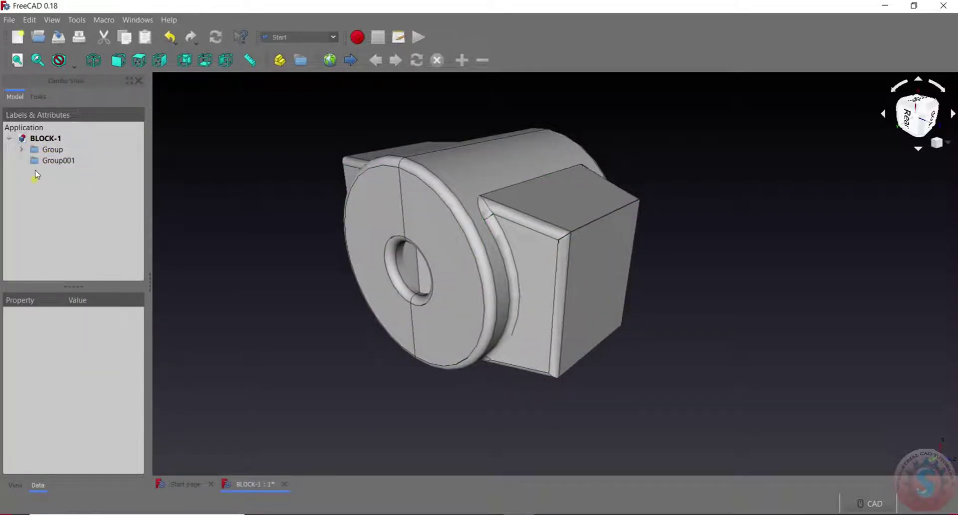
# Step: Compare the contents of Group and Group001 in the model tree and look over the block model
pyautogui.click(49, 150)
pyautogui.click(50, 160)
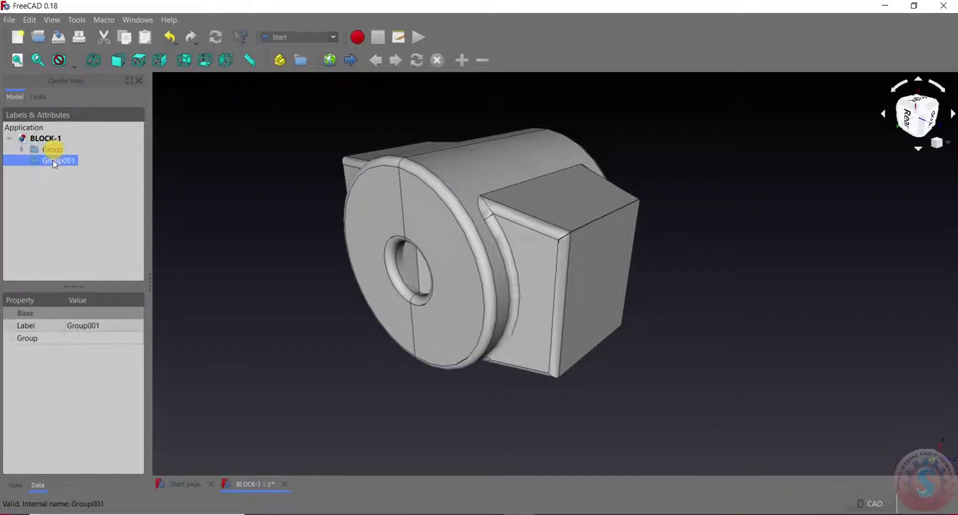
pyautogui.click(22, 150)
pyautogui.scroll(-1, 79, 227)
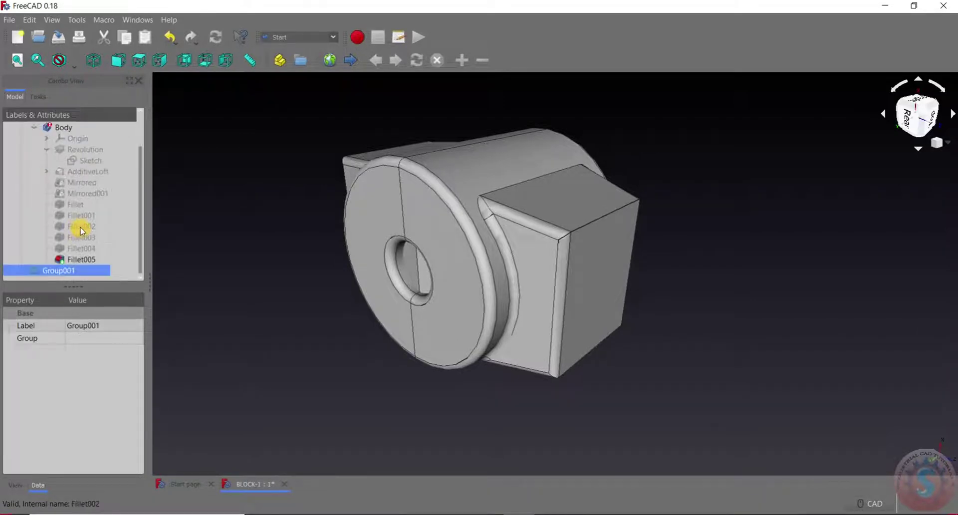
pyautogui.scroll(1, 80, 224)
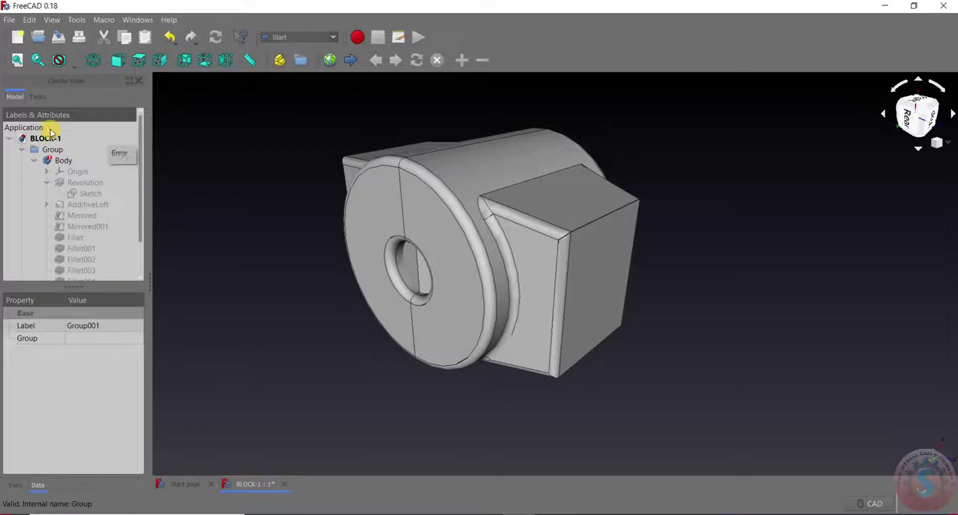
pyautogui.click(21, 149)
pyautogui.click(58, 150)
pyautogui.click(61, 160)
pyautogui.click(50, 150)
pyautogui.click(22, 151)
pyautogui.scroll(-10, 559, 208)
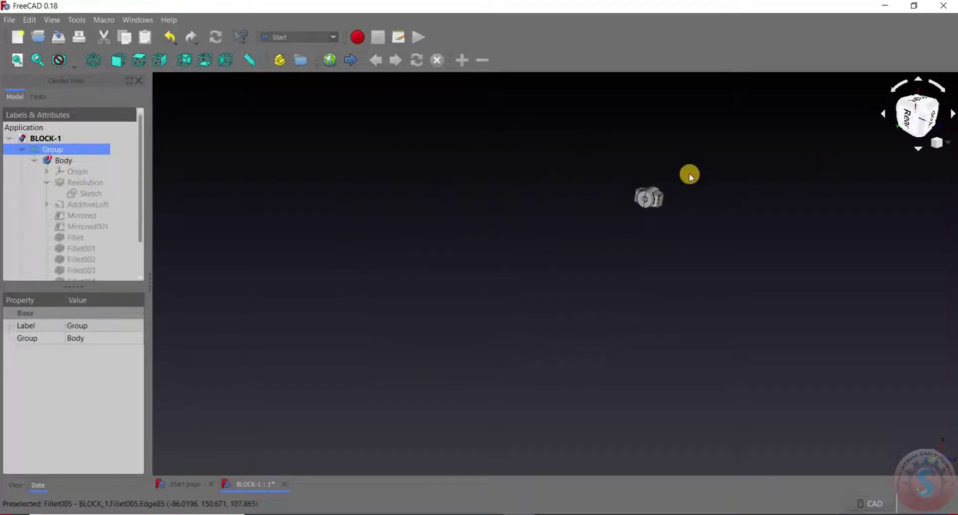
pyautogui.scroll(10, 455, 278)
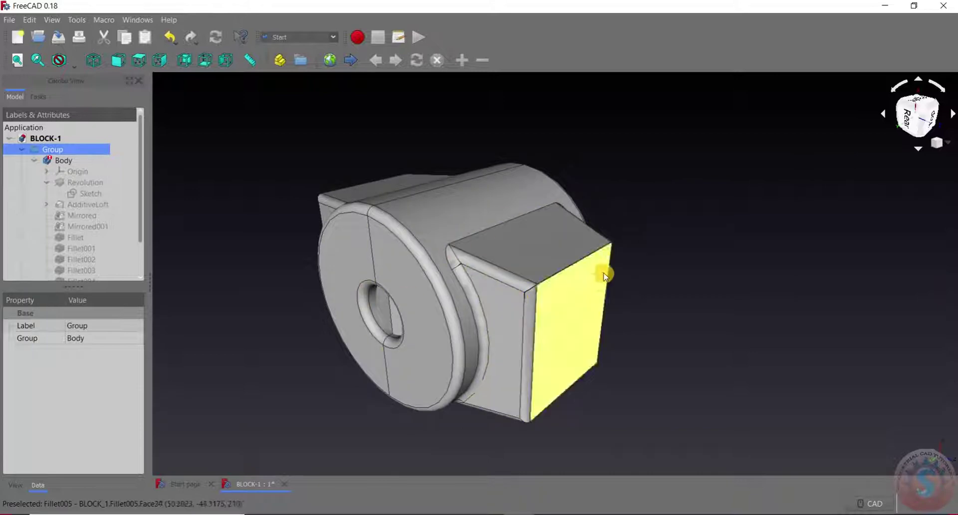
pyautogui.click(23, 149)
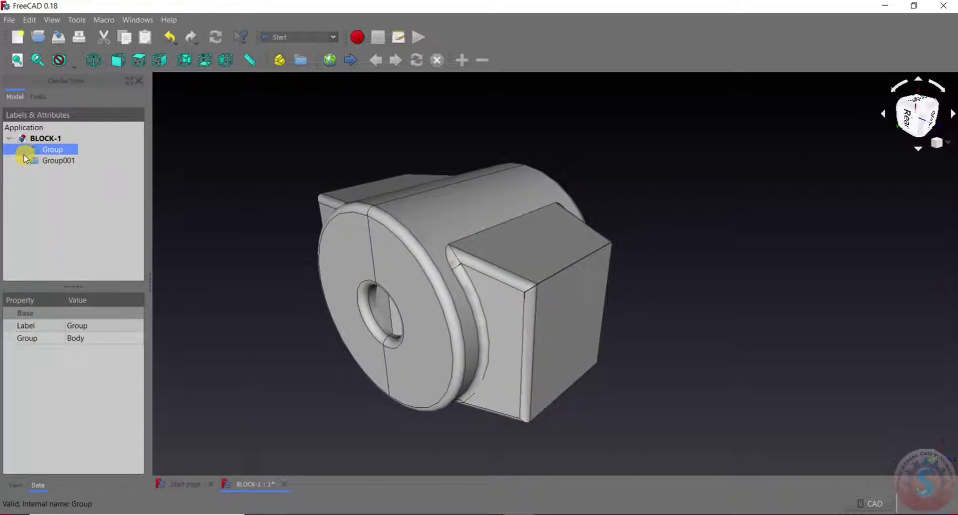
pyautogui.click(23, 151)
pyautogui.click(51, 151)
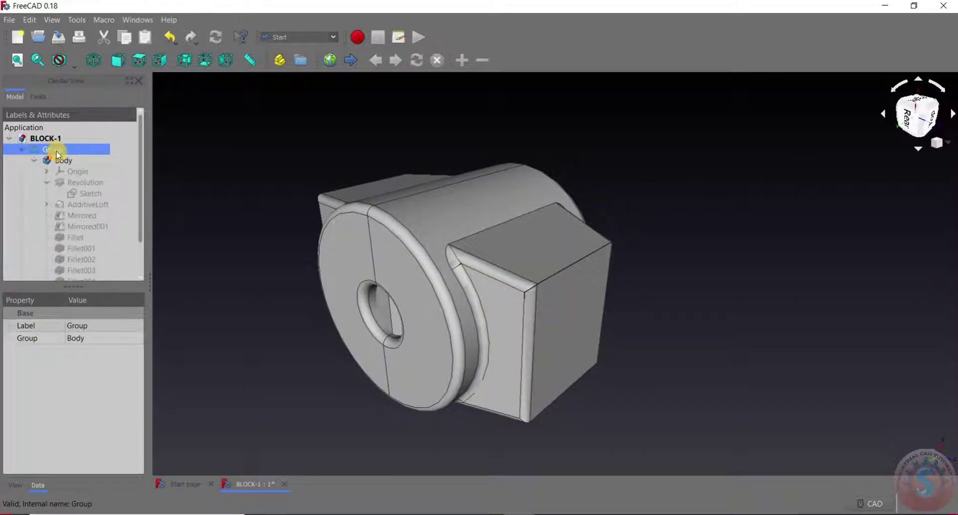
pyautogui.click(22, 150)
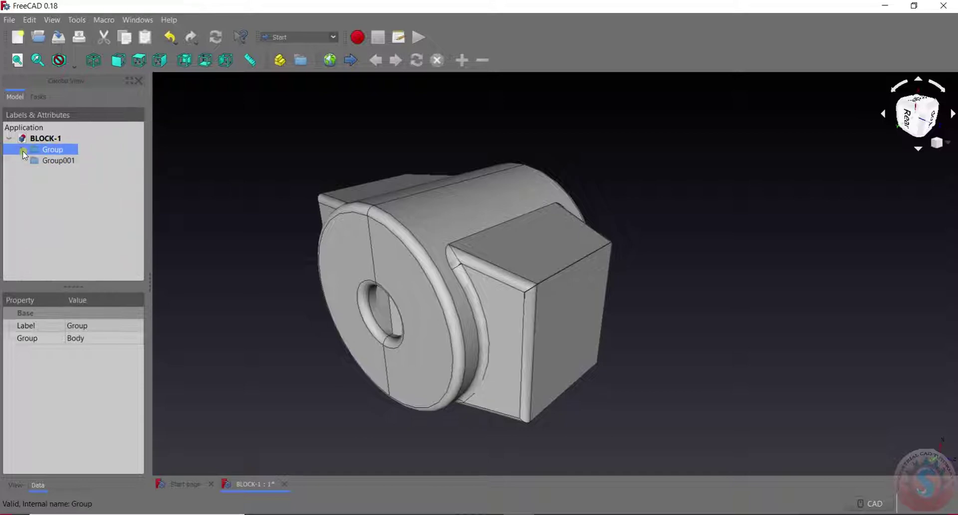
pyautogui.click(45, 150)
pyautogui.scroll(3, 362, 252)
pyautogui.scroll(-3, 362, 251)
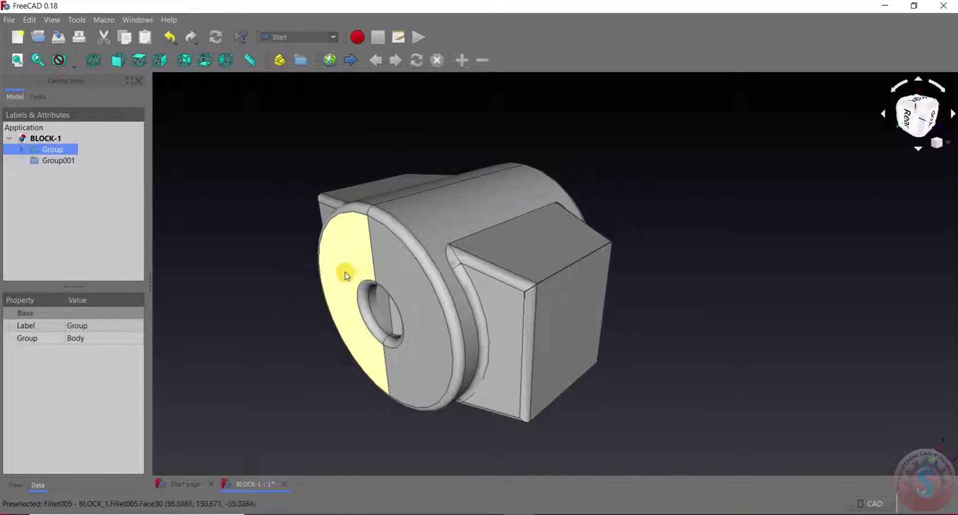
pyautogui.rightClick(50, 153)
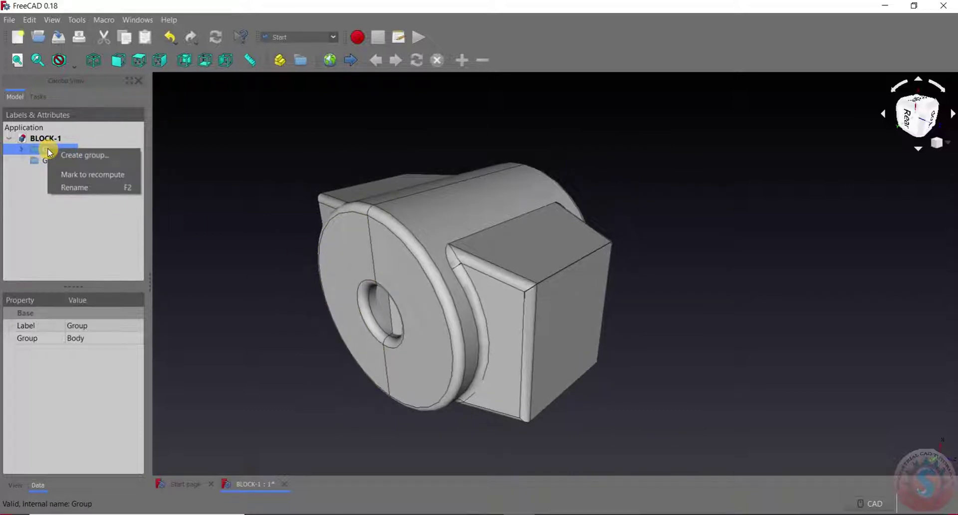
pyautogui.click(29, 198)
pyautogui.click(50, 149)
pyautogui.click(41, 176)
# Step: Start exporting the original Group and cancel the export
pyautogui.click(51, 151)
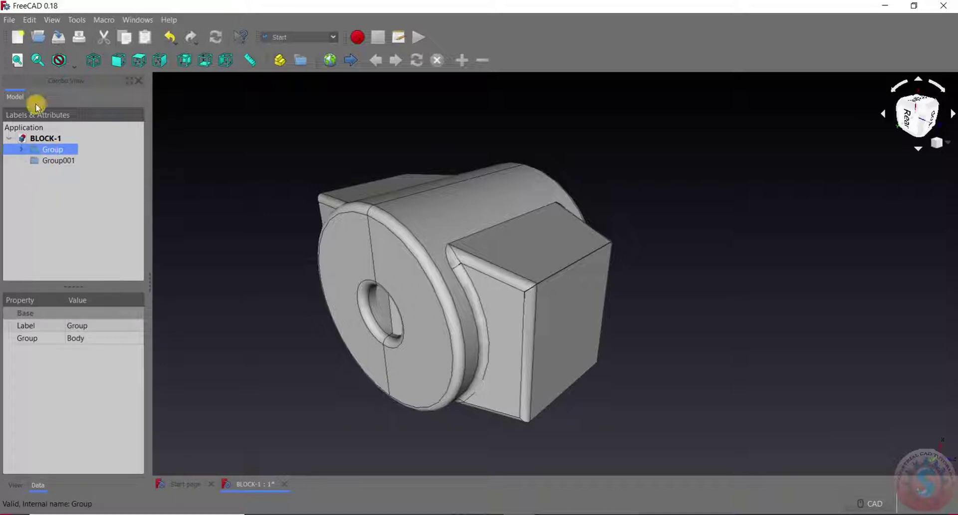
pyautogui.click(11, 23)
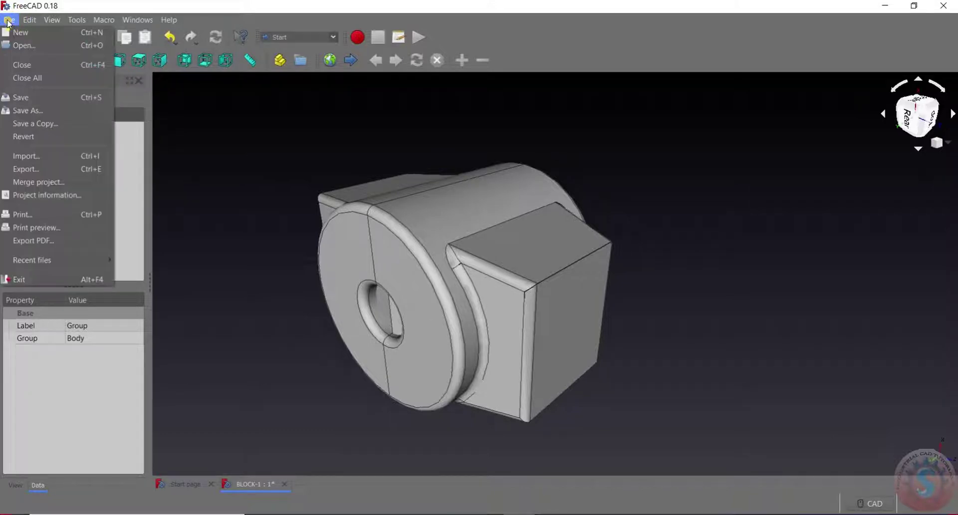
pyautogui.click(51, 238)
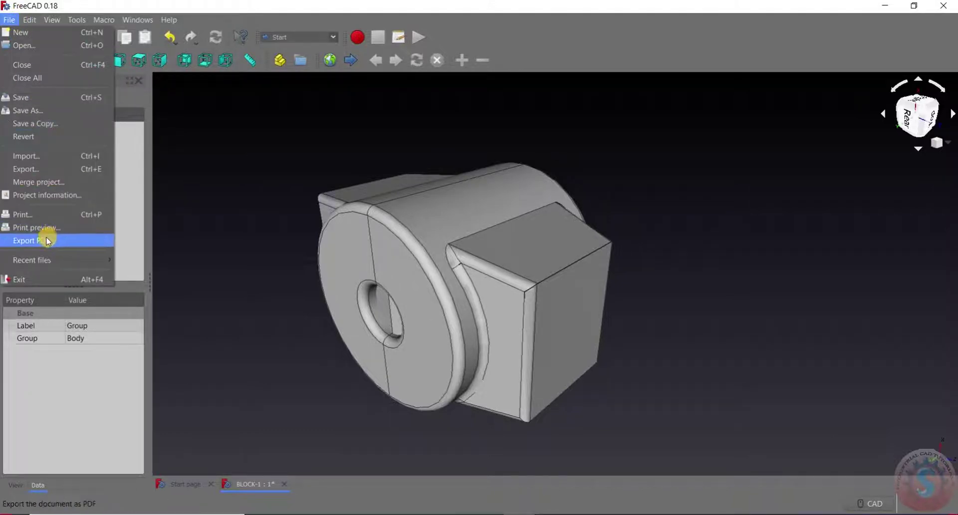
pyautogui.click(51, 170)
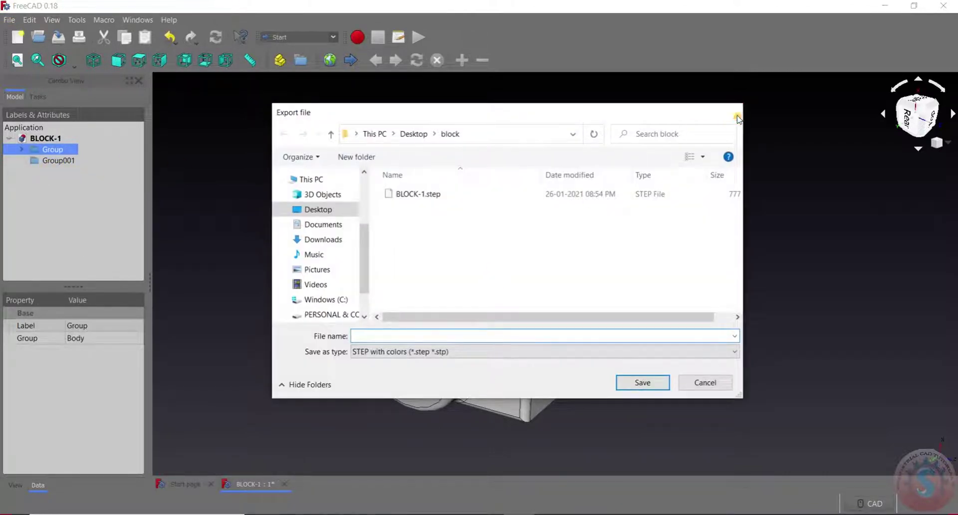
pyautogui.click(732, 112)
pyautogui.click(56, 172)
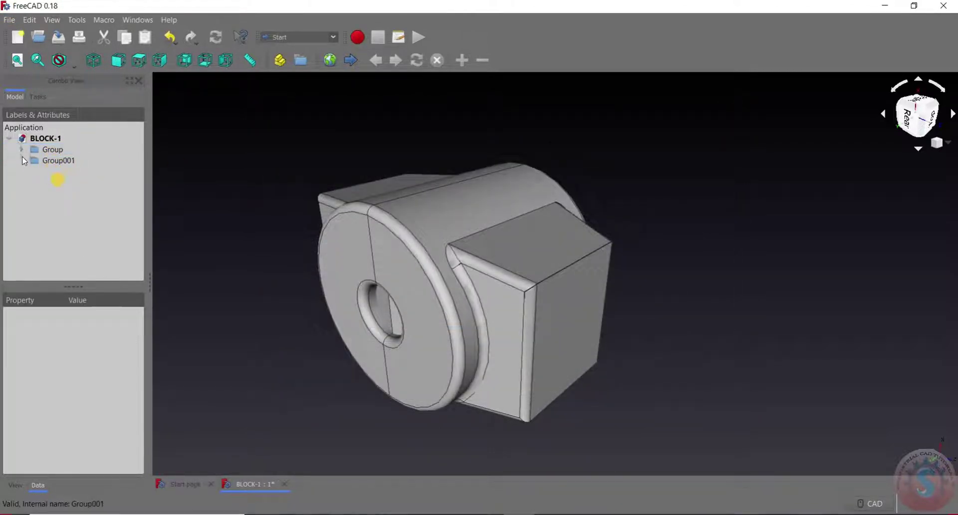
pyautogui.click(21, 150)
pyautogui.click(59, 161)
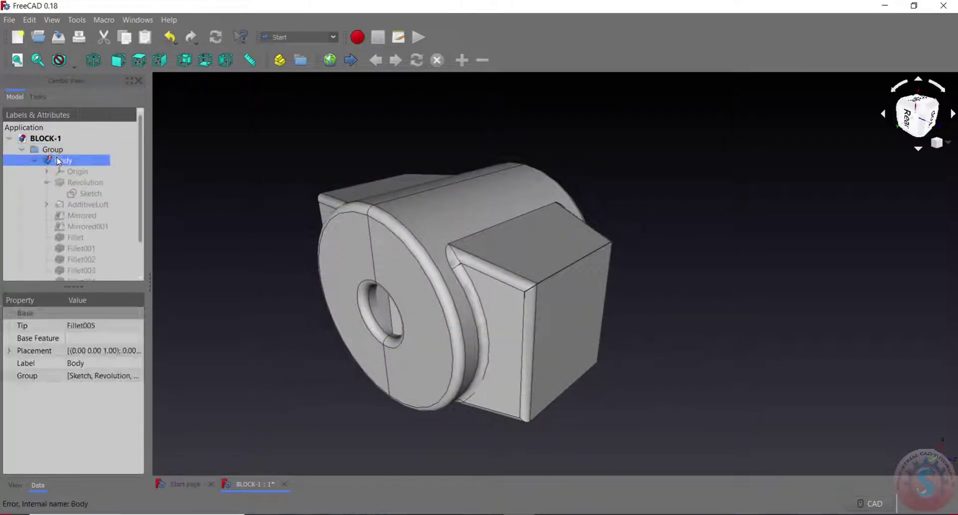
pyautogui.click(9, 19)
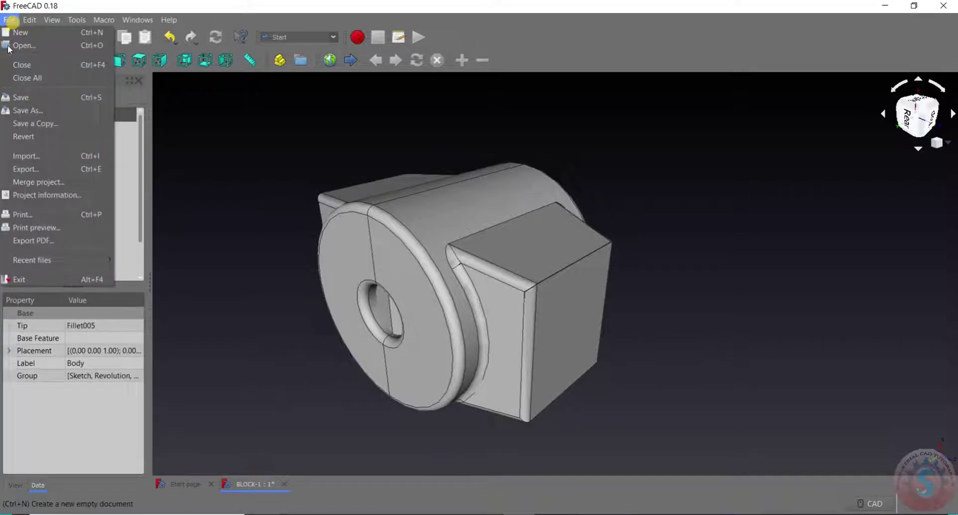
pyautogui.click(35, 170)
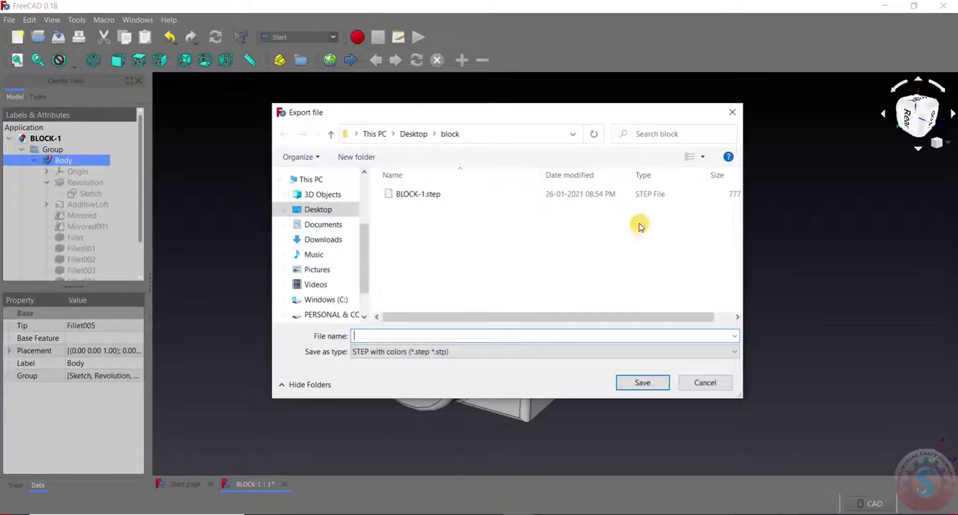
pyautogui.click(732, 117)
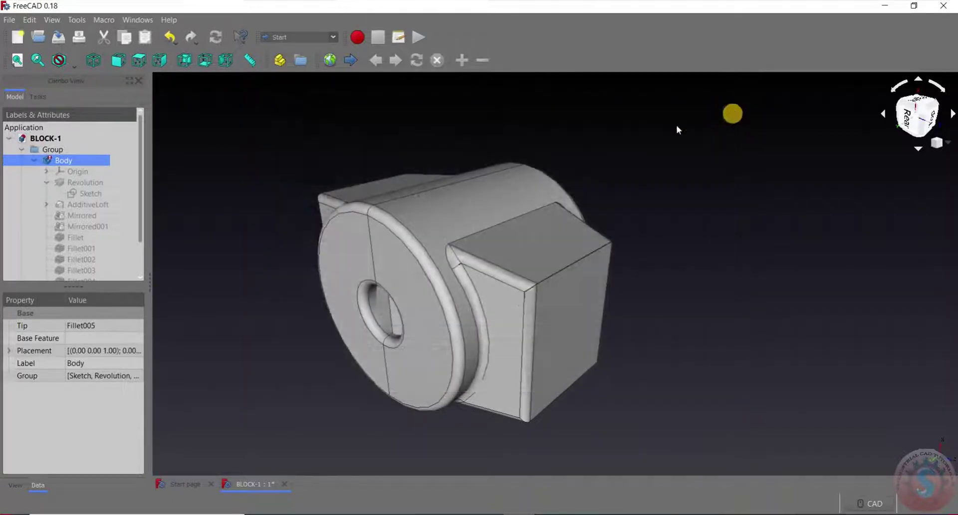
# Step: Start exporting the original Group and choose STEP with colors as the file format
pyautogui.click(33, 160)
pyautogui.click(22, 151)
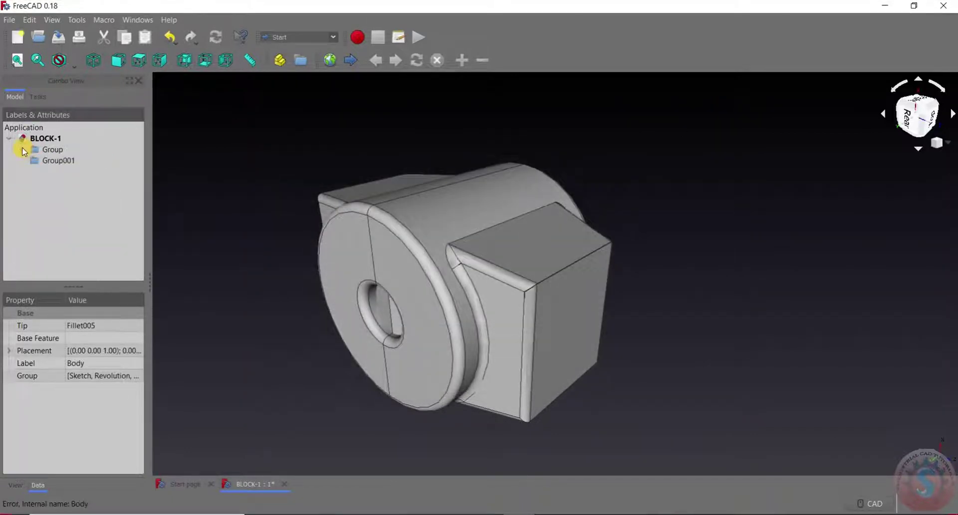
pyautogui.click(39, 150)
pyautogui.click(9, 20)
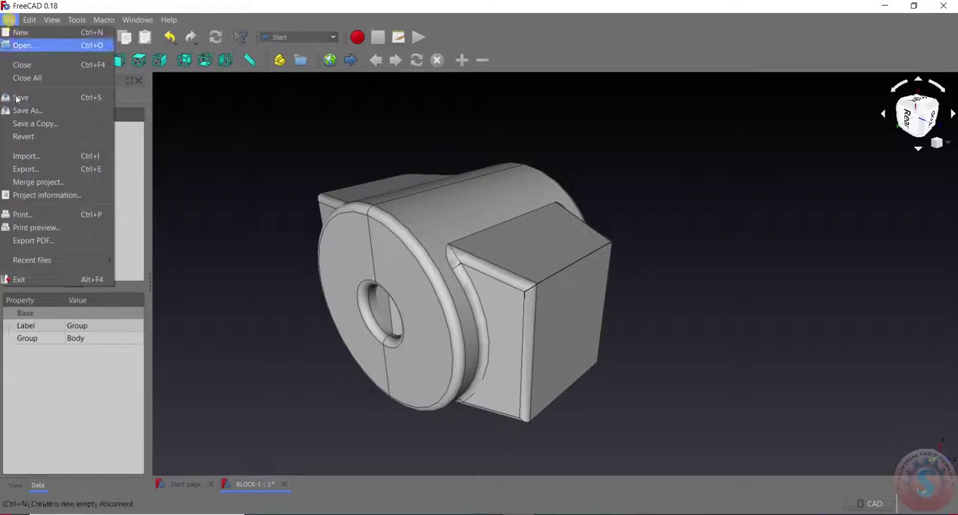
pyautogui.click(42, 170)
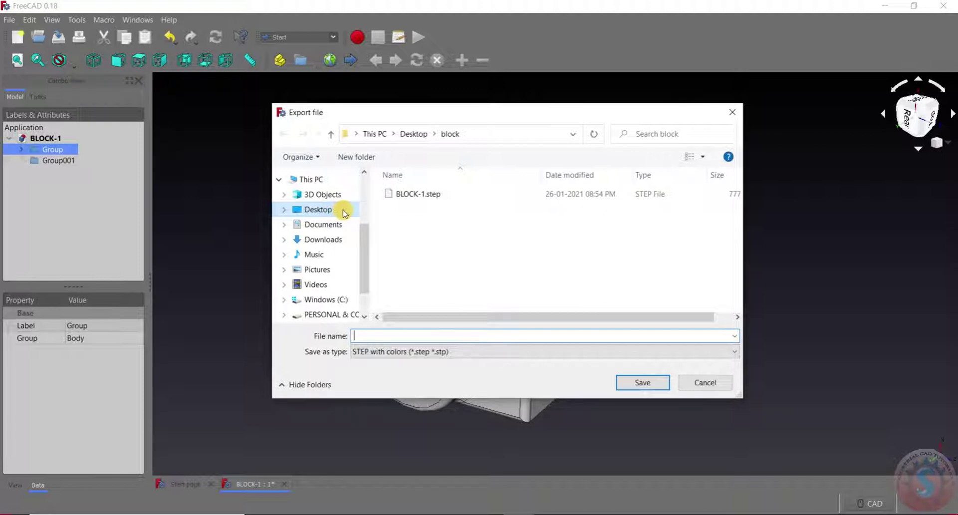
pyautogui.click(422, 357)
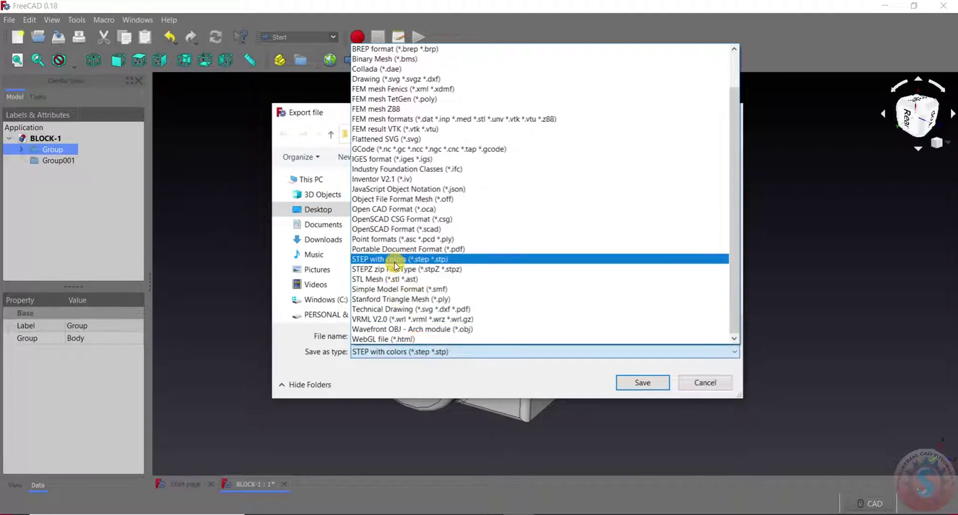
pyautogui.click(394, 259)
pyautogui.click(379, 355)
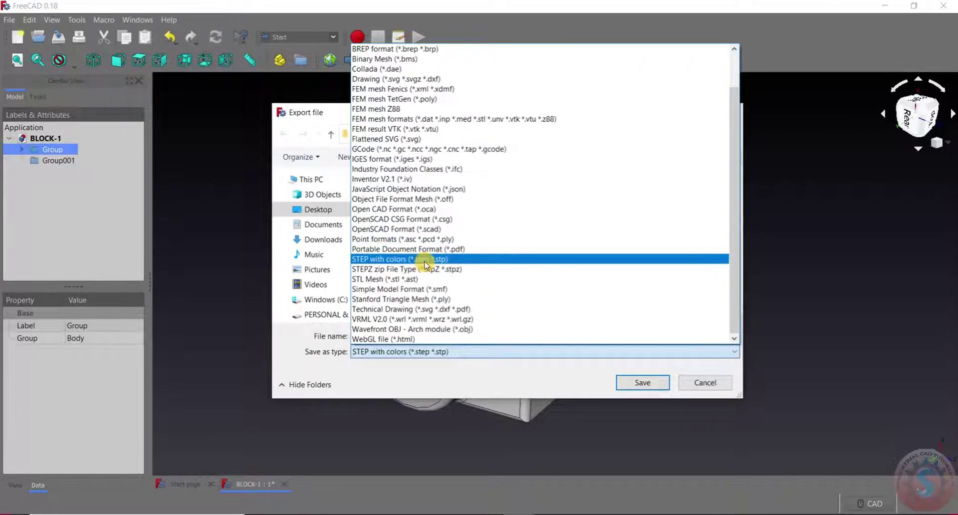
pyautogui.click(437, 259)
pyautogui.click(421, 352)
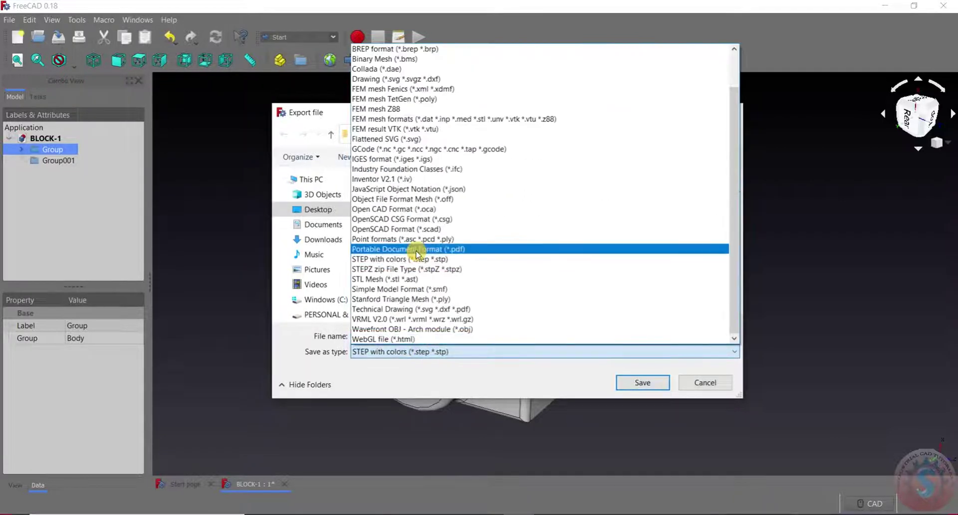
pyautogui.click(419, 266)
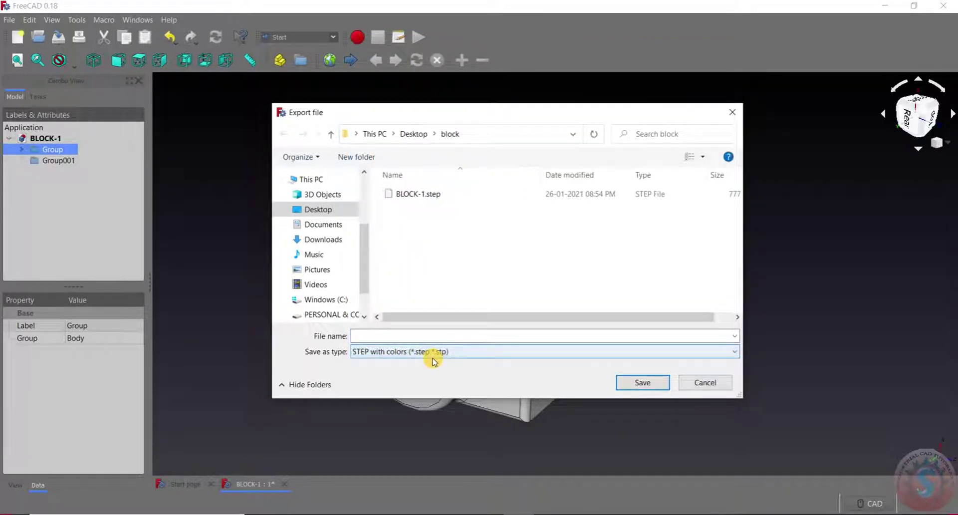
# Step: Try to export Group as BLOCK-1.step, decline replacing the existing file and cancel the export
pyautogui.click(356, 336)
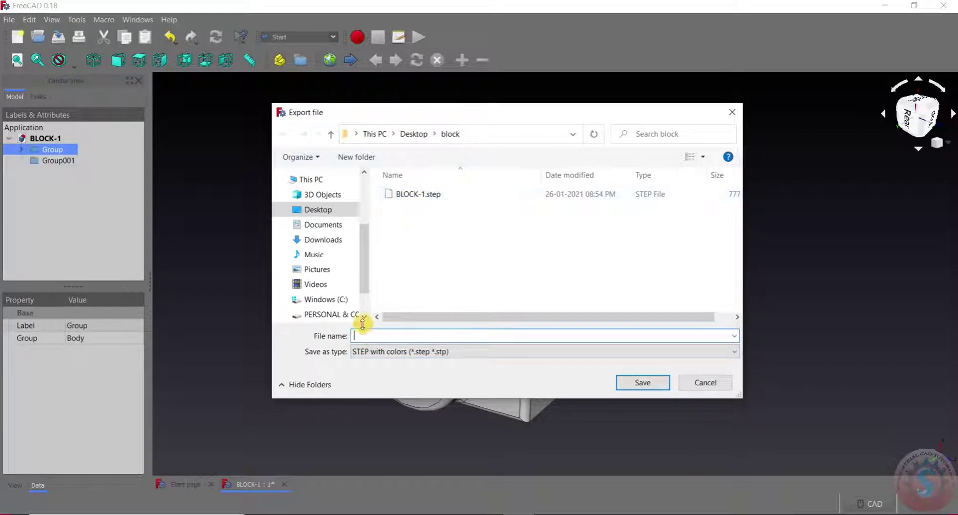
pyautogui.write('bl')
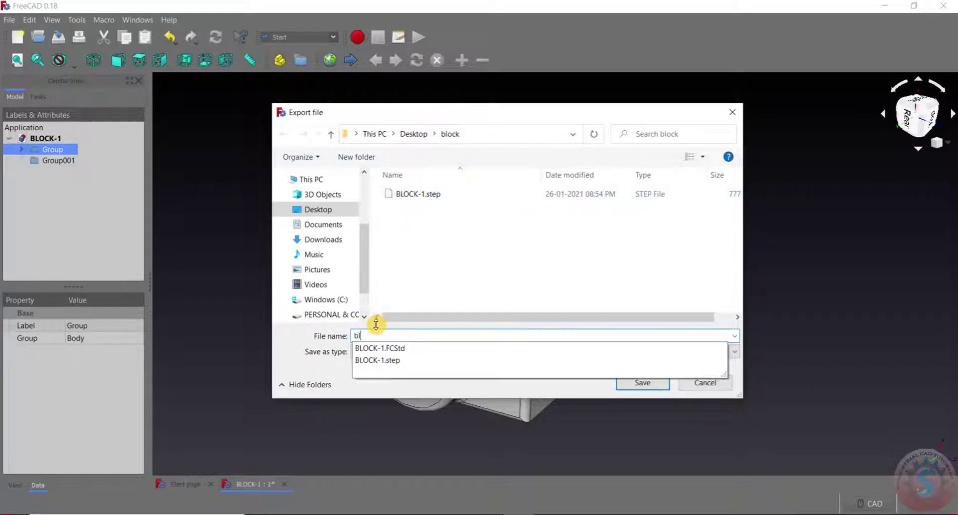
pyautogui.press('BackSpace')
pyautogui.write('BLOCK-1.step')
pyautogui.click(388, 366)
pyautogui.click(642, 383)
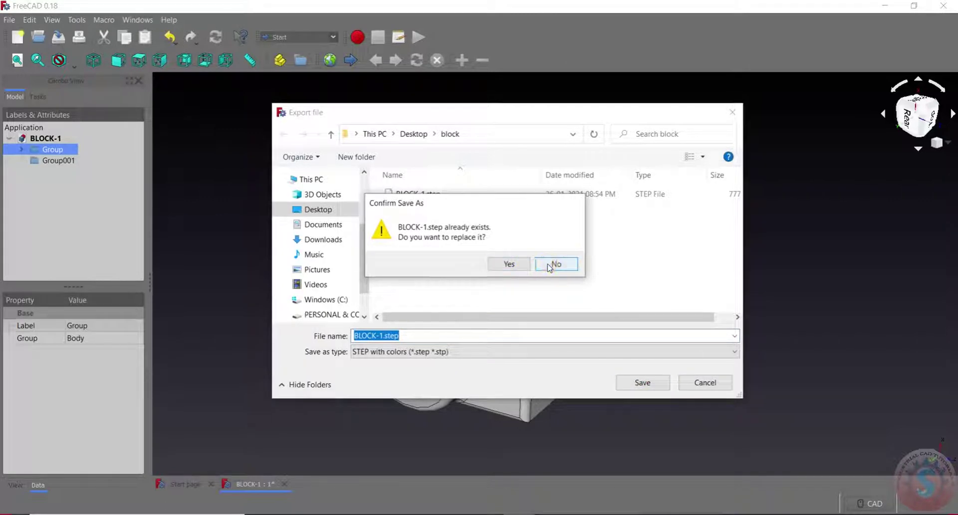
pyautogui.click(553, 264)
pyautogui.click(733, 114)
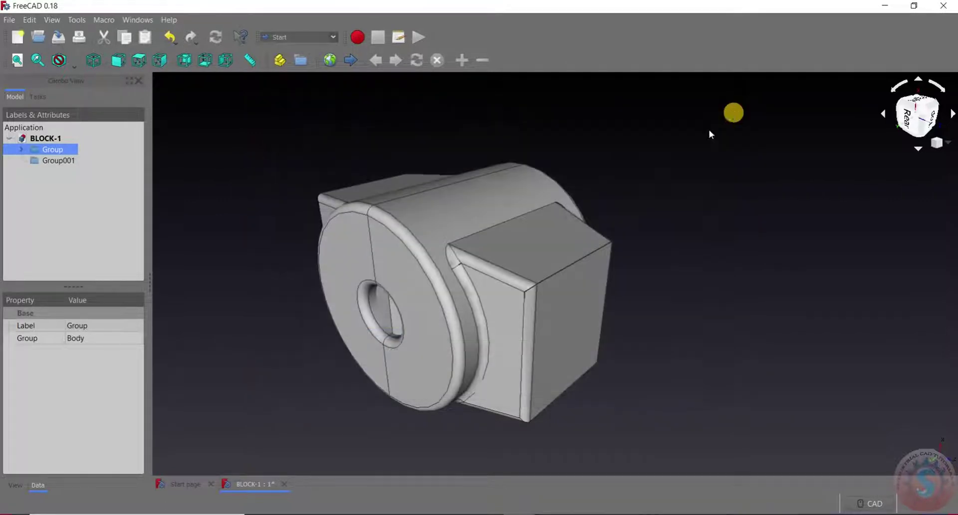
# Step: Switch to the block folder in File Explorer and check the BLOCK-1 document and the BLOCK-1.step file
pyautogui.click(889, 7)
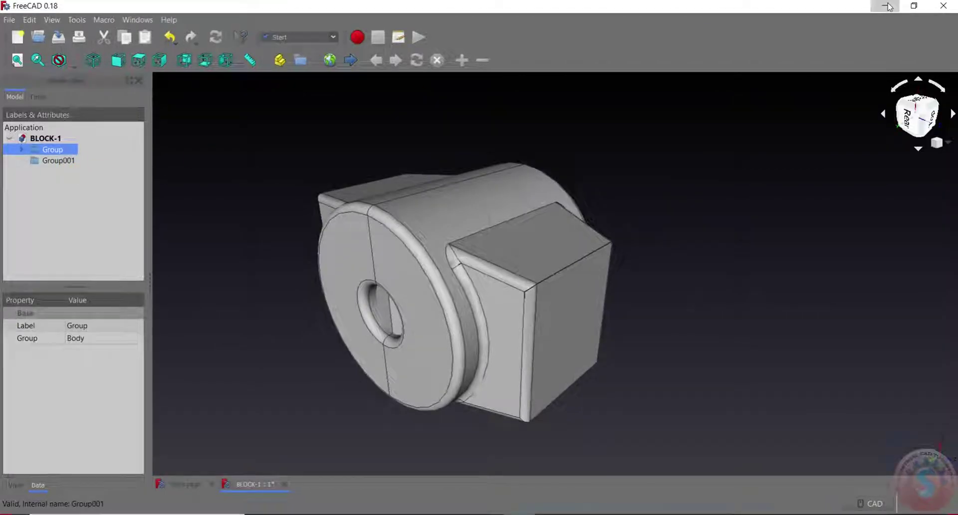
pyautogui.click(301, 514)
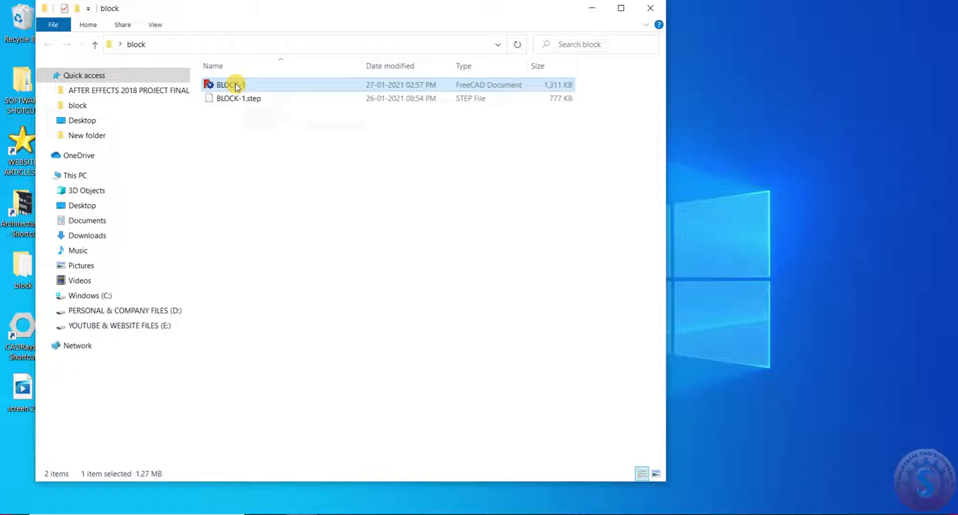
pyautogui.click(621, 8)
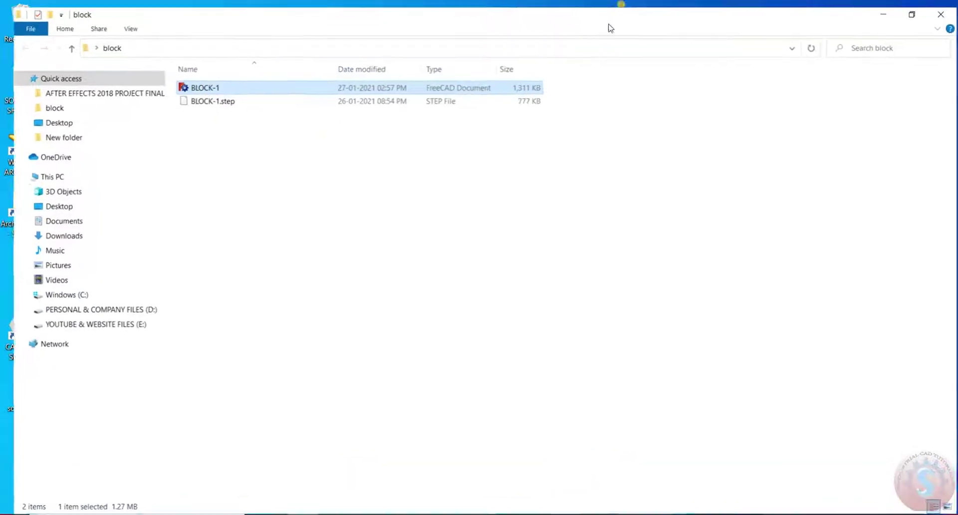
pyautogui.click(426, 80)
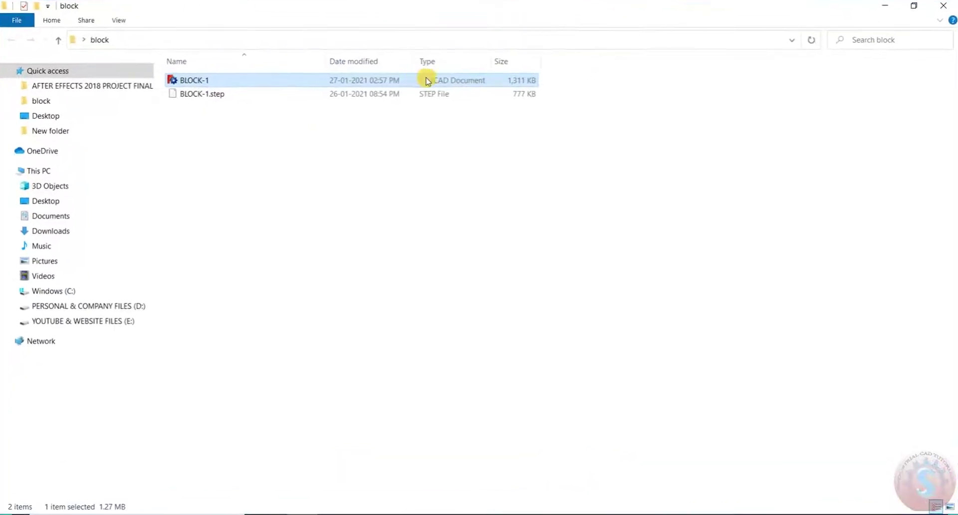
pyautogui.click(460, 189)
pyautogui.click(885, 5)
# Step: Return to FreeCAD and save the BLOCK-1 document under its existing name
pyautogui.click(517, 514)
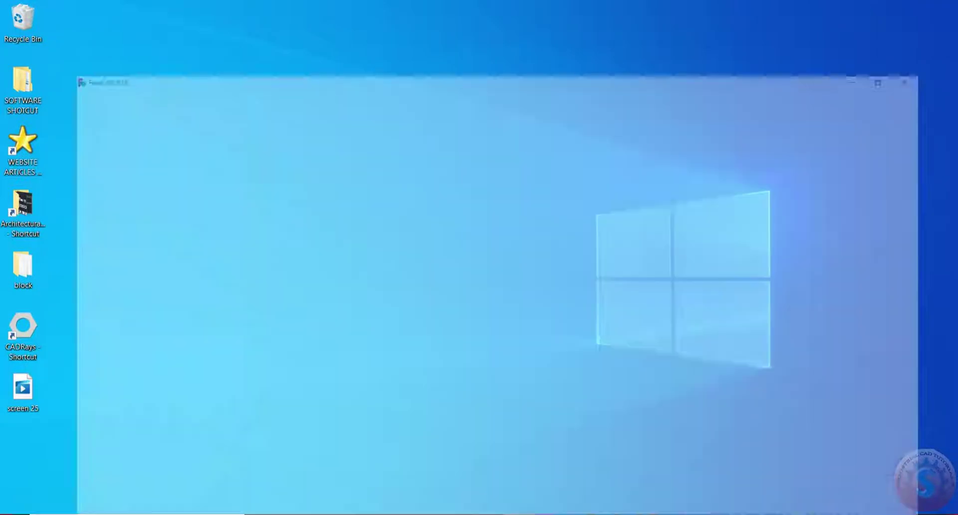
pyautogui.click(9, 20)
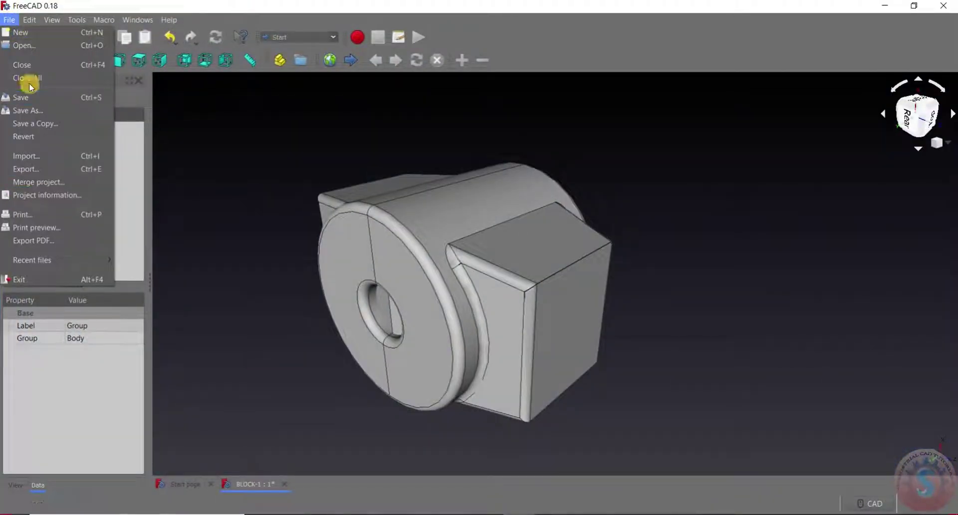
pyautogui.click(30, 98)
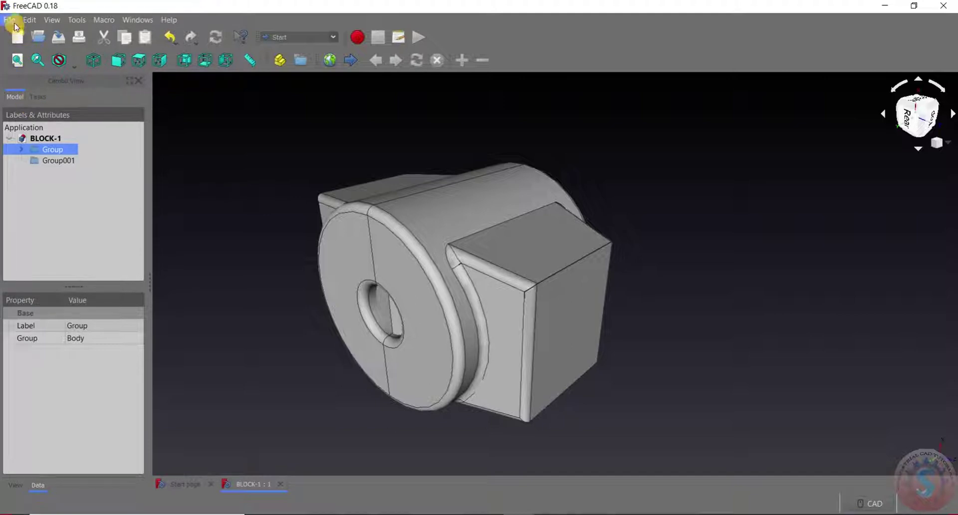
pyautogui.click(9, 20)
pyautogui.click(22, 114)
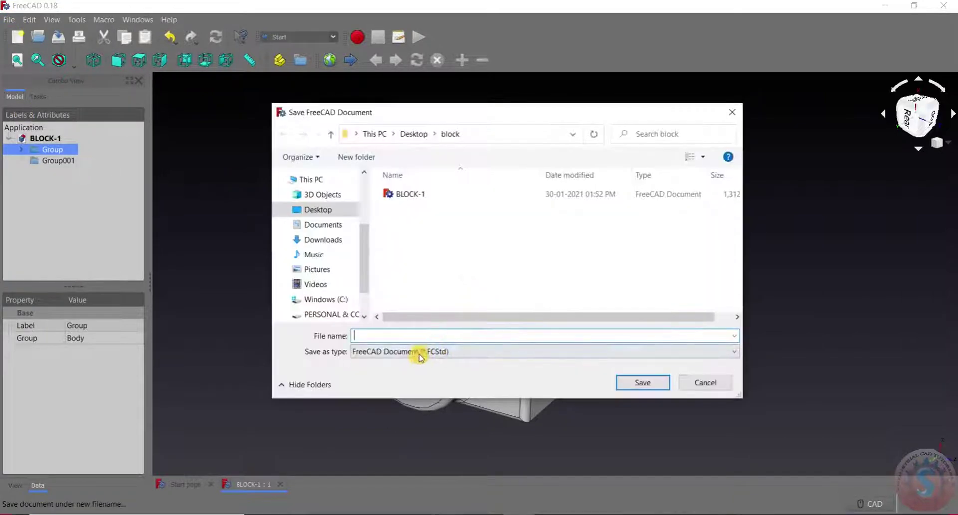
pyautogui.click(424, 352)
pyautogui.click(425, 350)
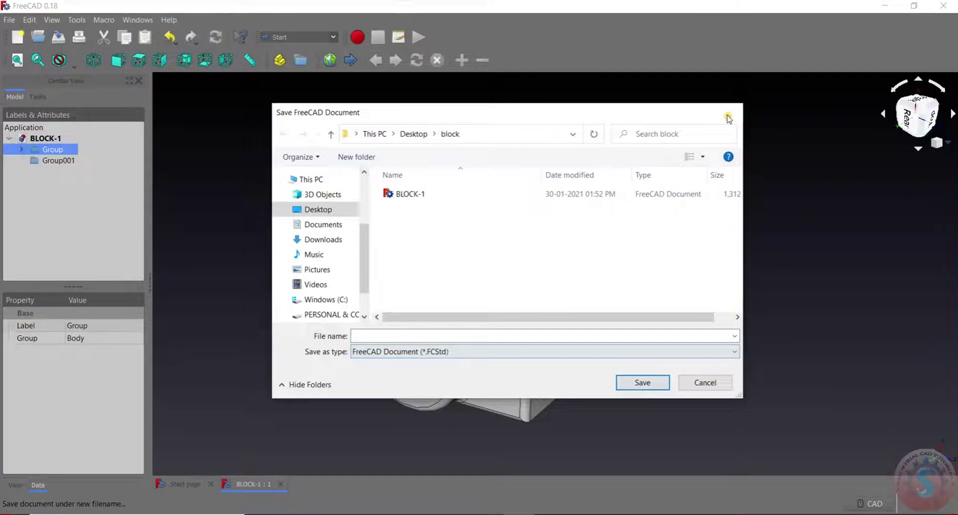
pyautogui.click(732, 112)
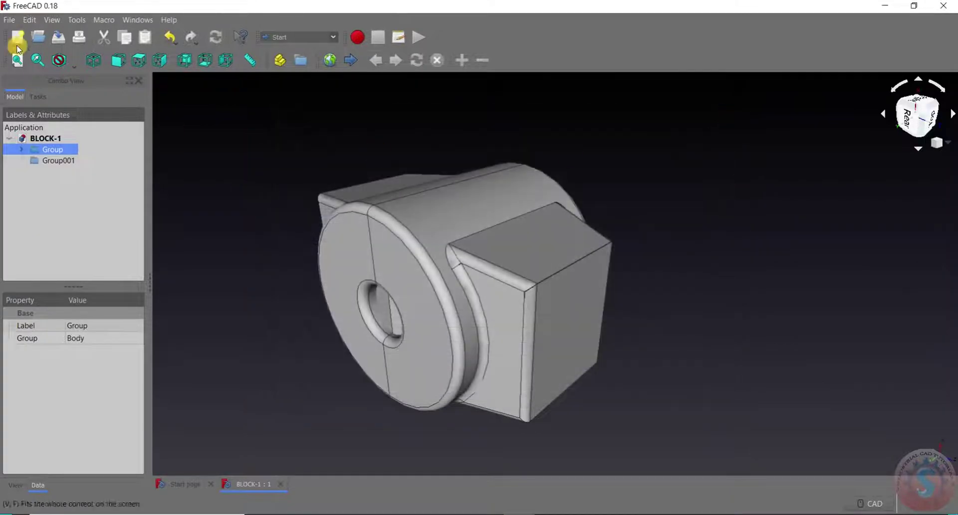
# Step: Switch to the block folder in File Explorer and delete the backup file BLOCK-1.FCStd1
pyautogui.click(884, 6)
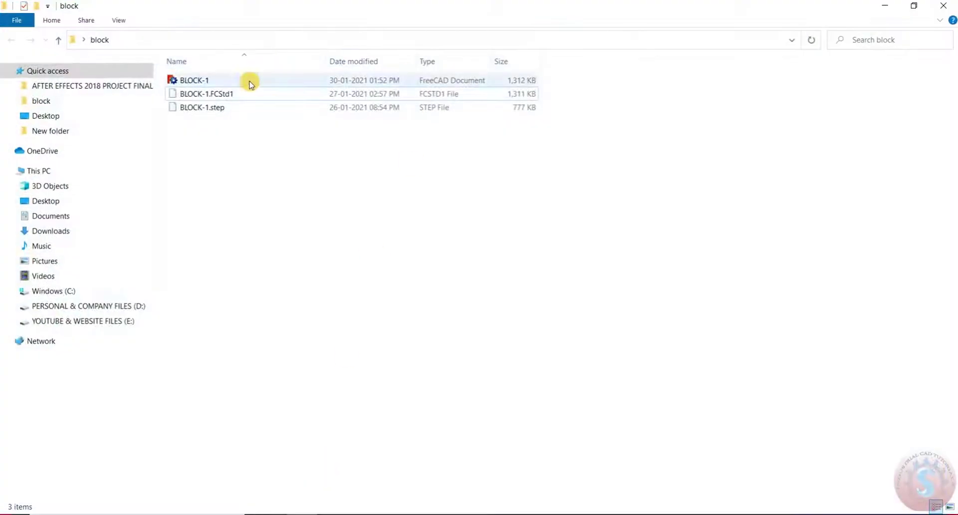
pyautogui.click(228, 94)
pyautogui.click(216, 106)
pyautogui.click(221, 95)
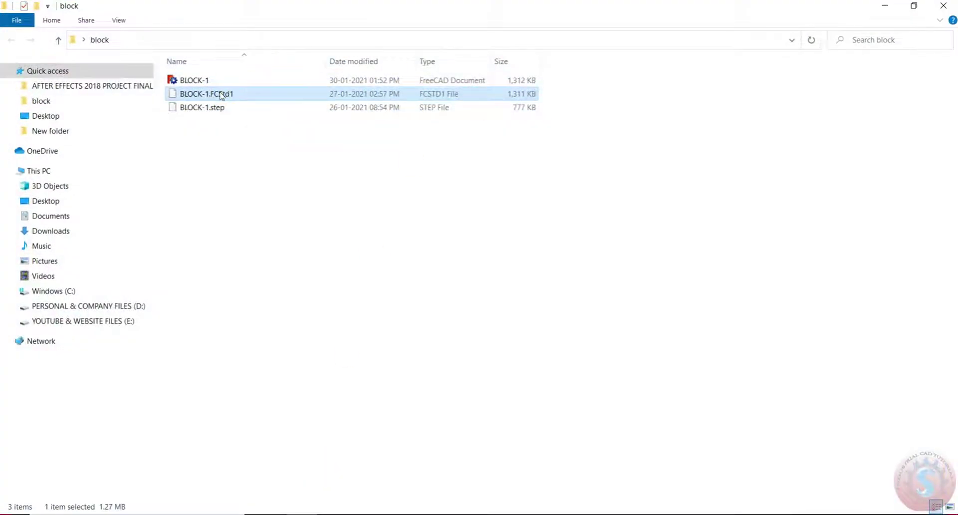
pyautogui.click(214, 107)
pyautogui.click(219, 95)
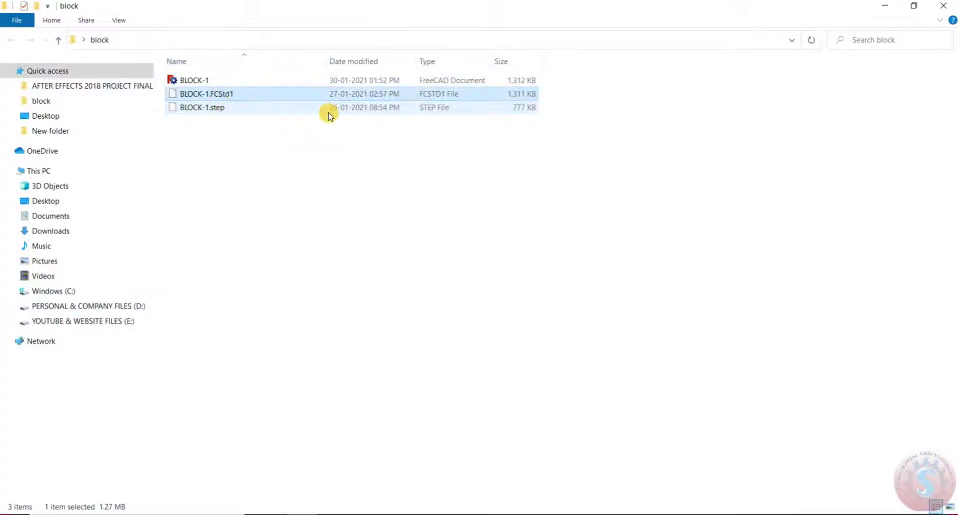
pyautogui.press('Delete')
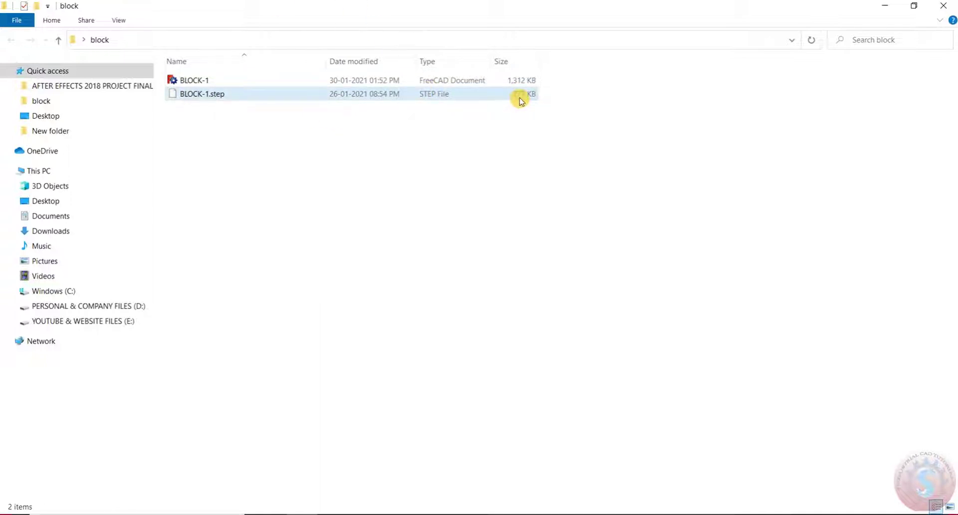
# Step: Compare the BLOCK-1 FreeCAD document with the BLOCK-1.step file in the block folder and minimise the folder window
pyautogui.click(202, 81)
pyautogui.click(202, 96)
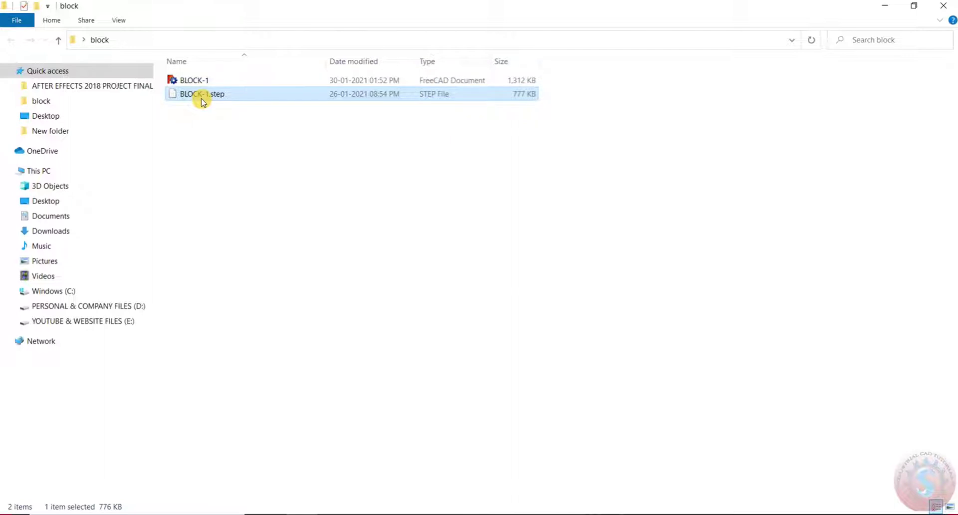
pyautogui.click(208, 116)
pyautogui.click(209, 96)
pyautogui.click(206, 82)
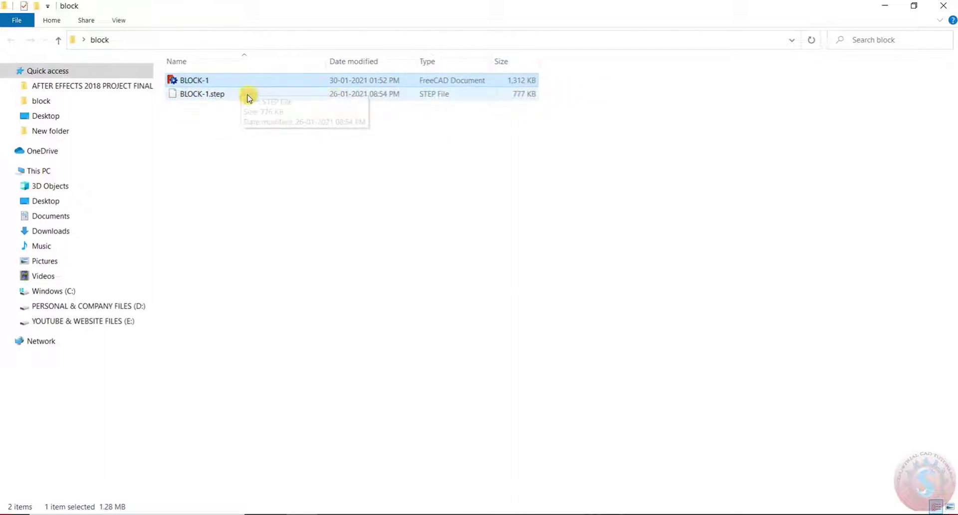
pyautogui.click(192, 94)
pyautogui.click(198, 81)
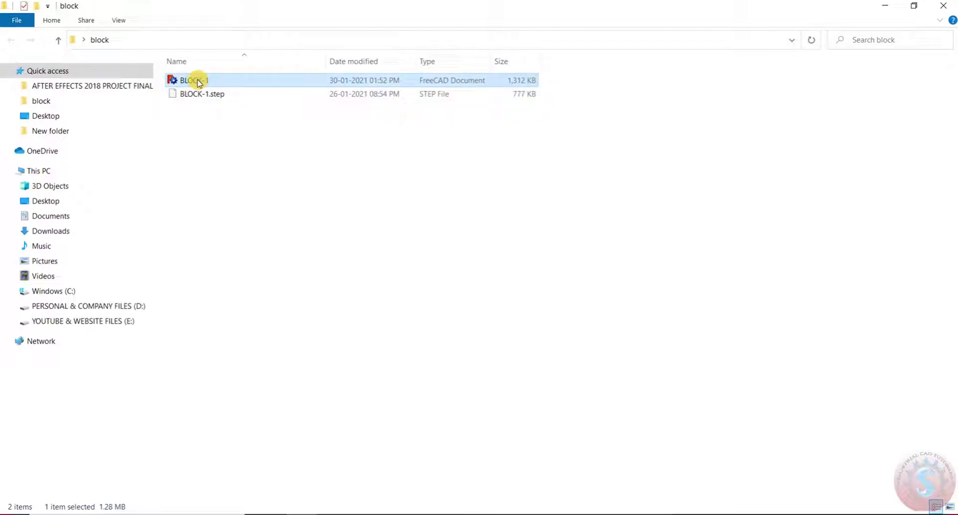
pyautogui.click(219, 100)
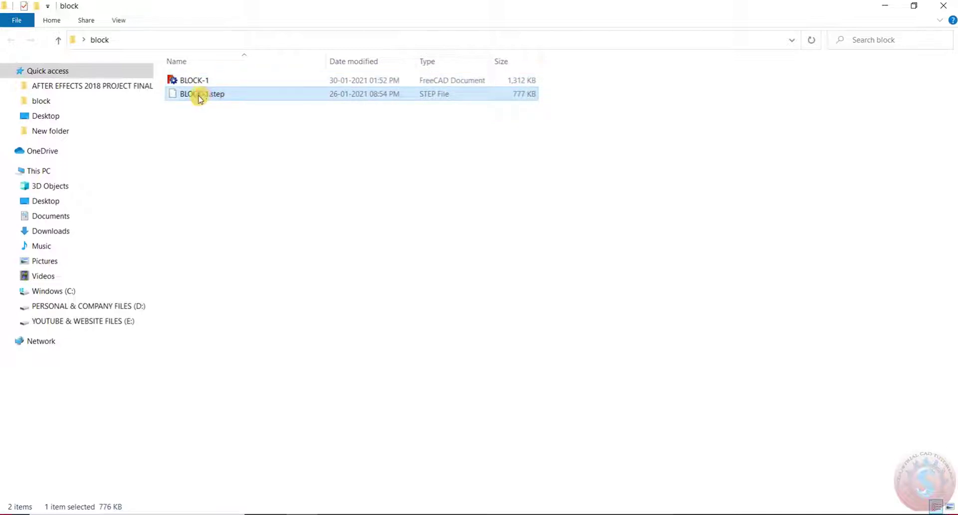
pyautogui.click(886, 7)
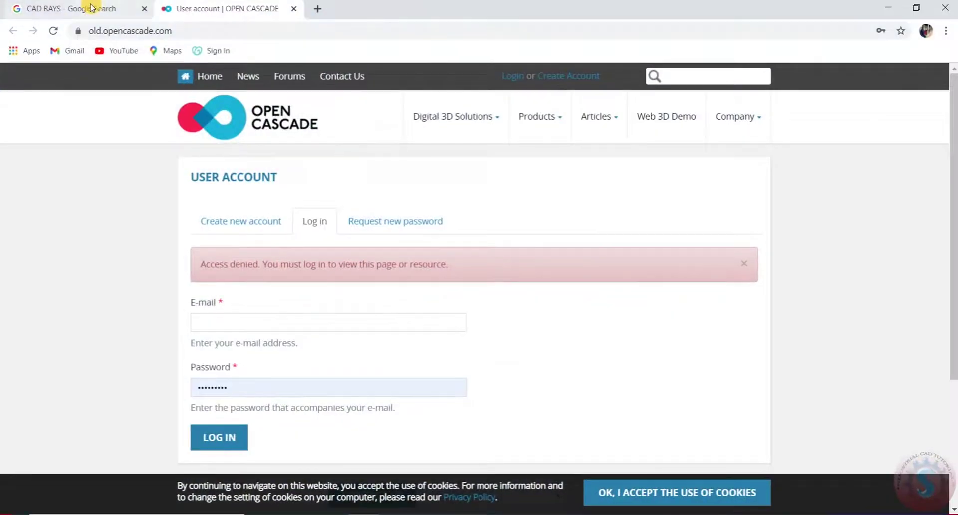
# Step: Return to the CAD RAYS search results and turn on the computer's Wi-Fi
pyautogui.click(86, 8)
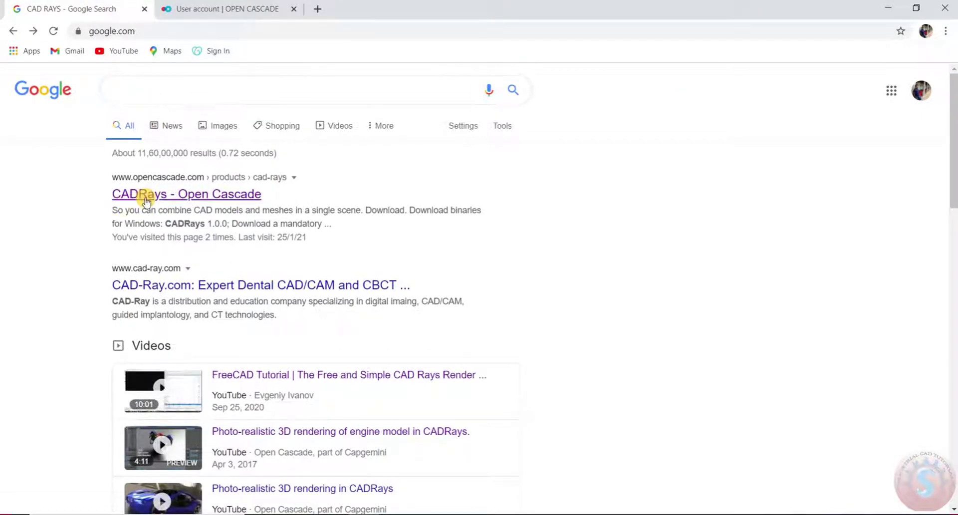
pyautogui.click(836, 513)
pyautogui.click(836, 477)
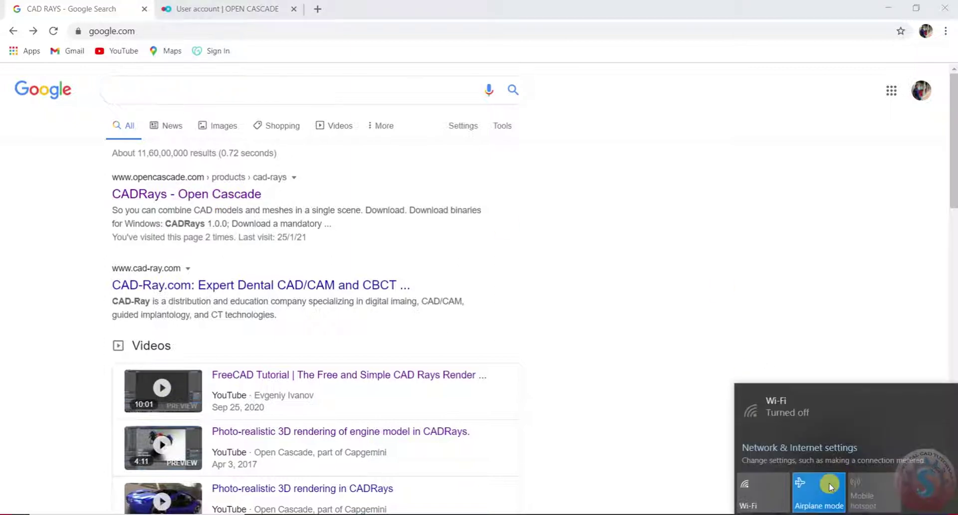
pyautogui.click(765, 496)
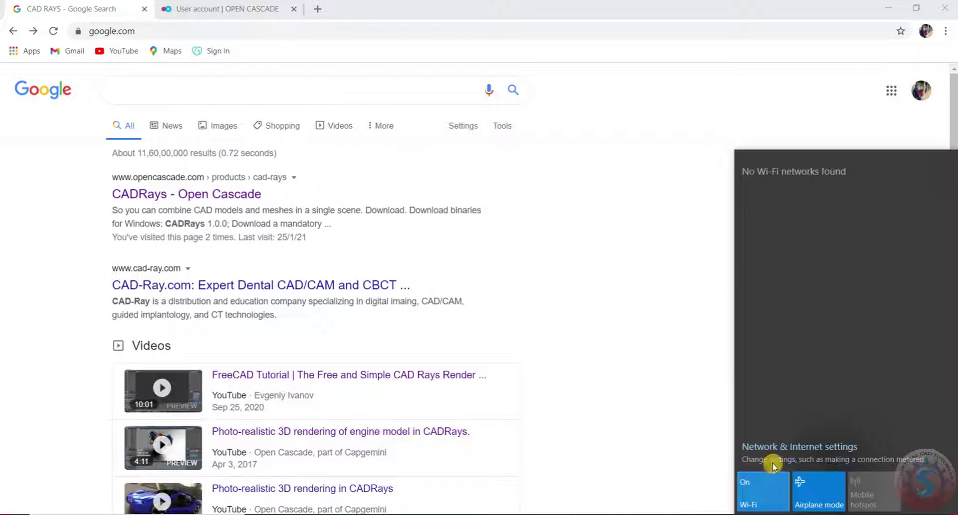
pyautogui.click(606, 150)
# Step: Search Google for CAD RAYS and open the CADRays - Open Cascade result
pyautogui.click(214, 88)
pyautogui.write('C')
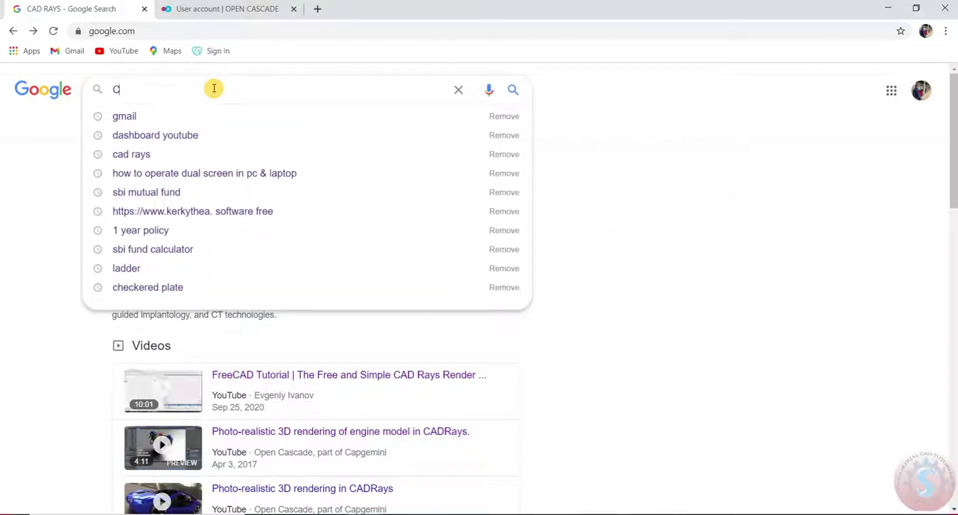
pyautogui.write('AD RAYS')
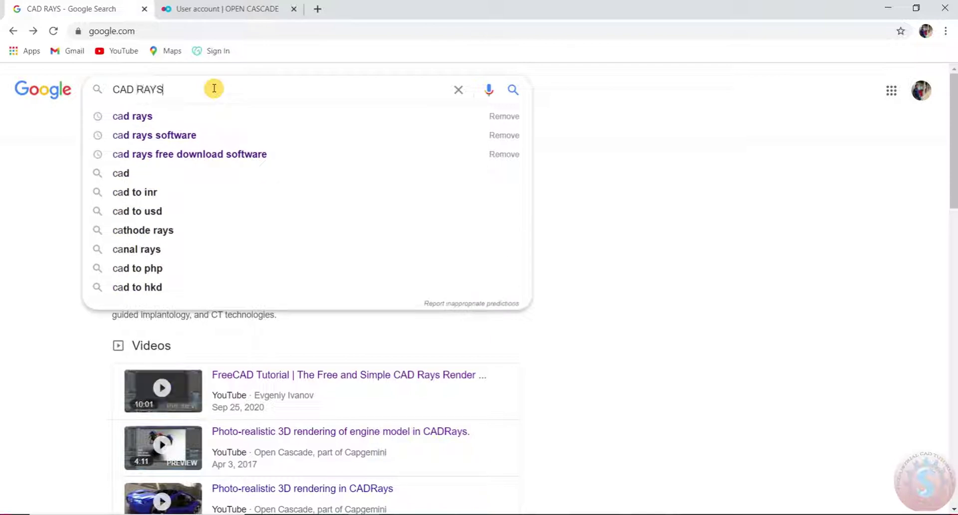
pyautogui.press('Return')
pyautogui.click(211, 88)
pyautogui.click(204, 119)
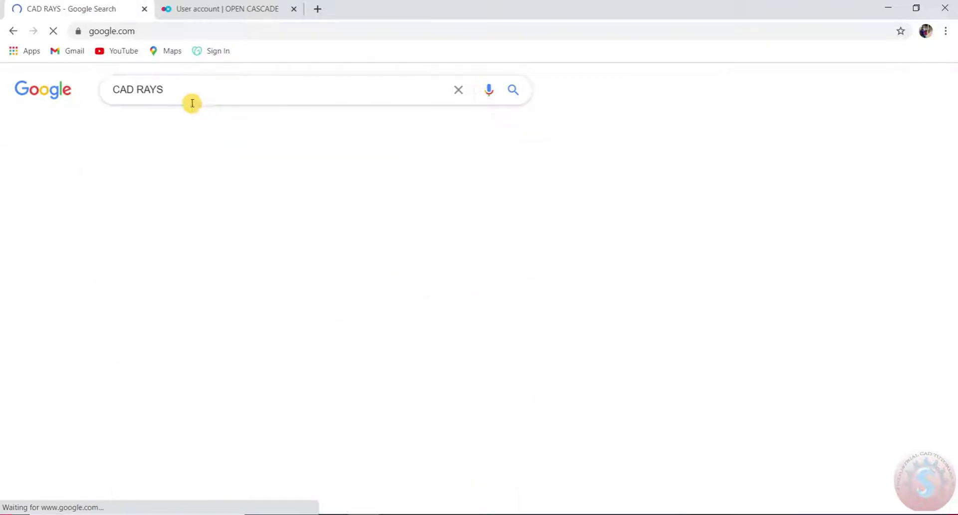
pyautogui.click(150, 197)
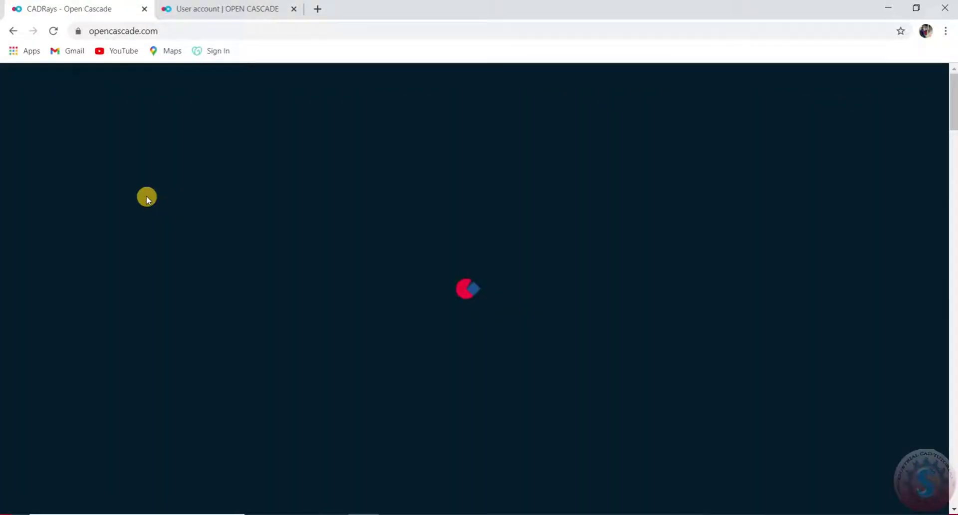
# Step: Read through the CADRays product page, including its materials, camera, CAD format and mesh support sections
pyautogui.scroll(-5, 149, 179)
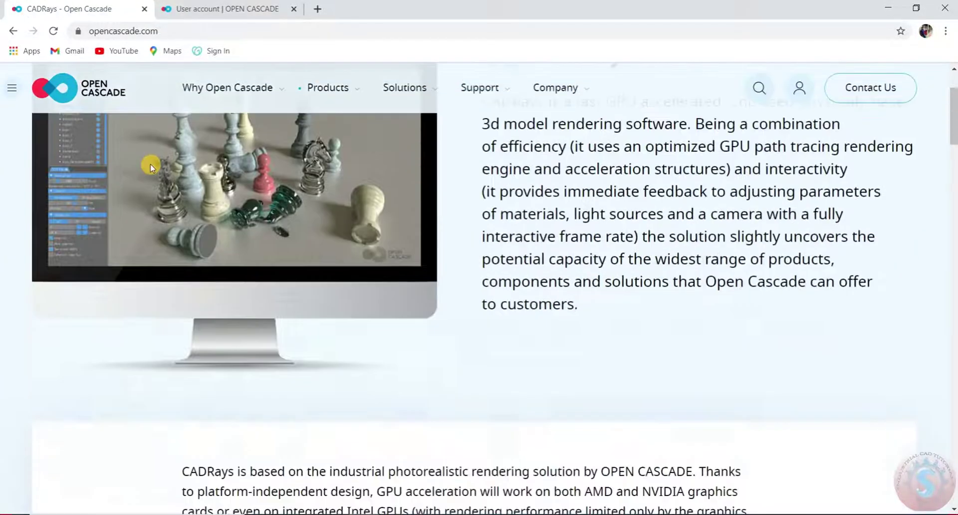
pyautogui.scroll(4, 148, 170)
pyautogui.scroll(-15, 146, 168)
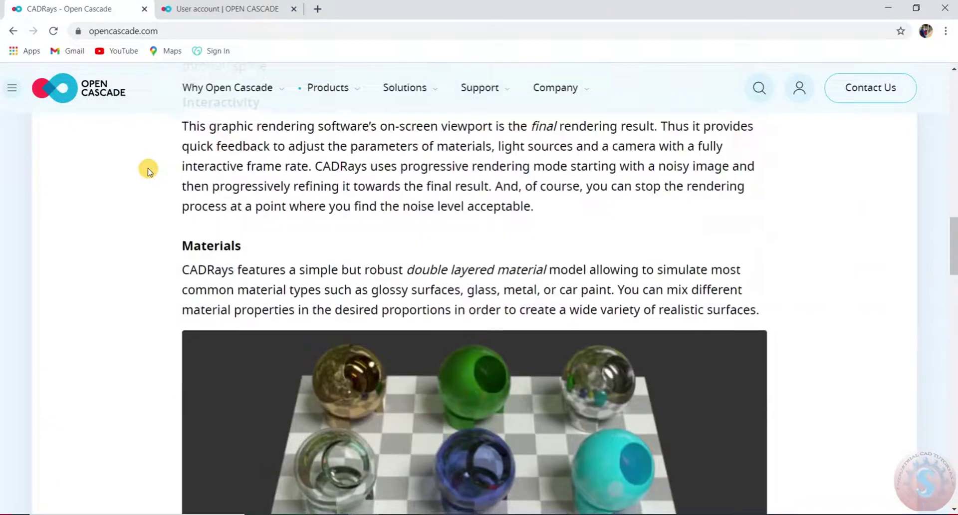
pyautogui.scroll(-20, 145, 174)
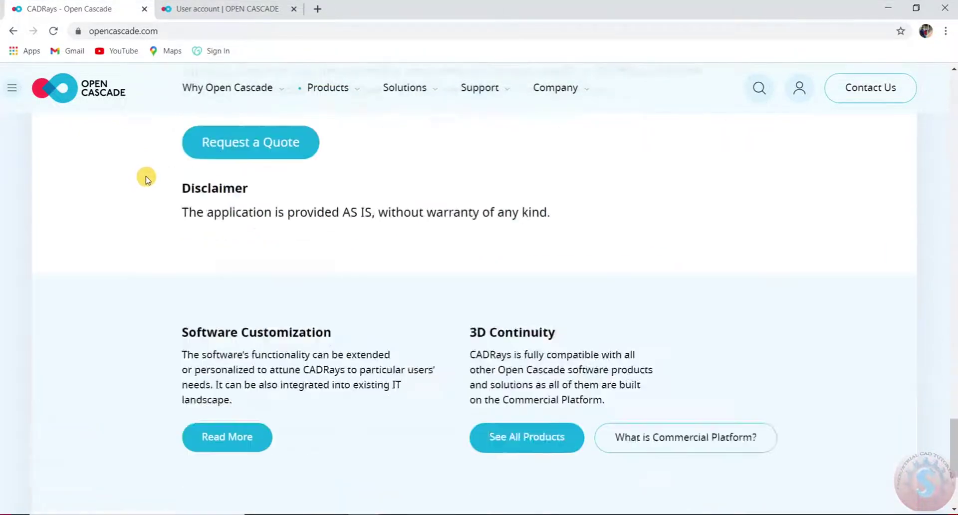
pyautogui.scroll(20, 159, 220)
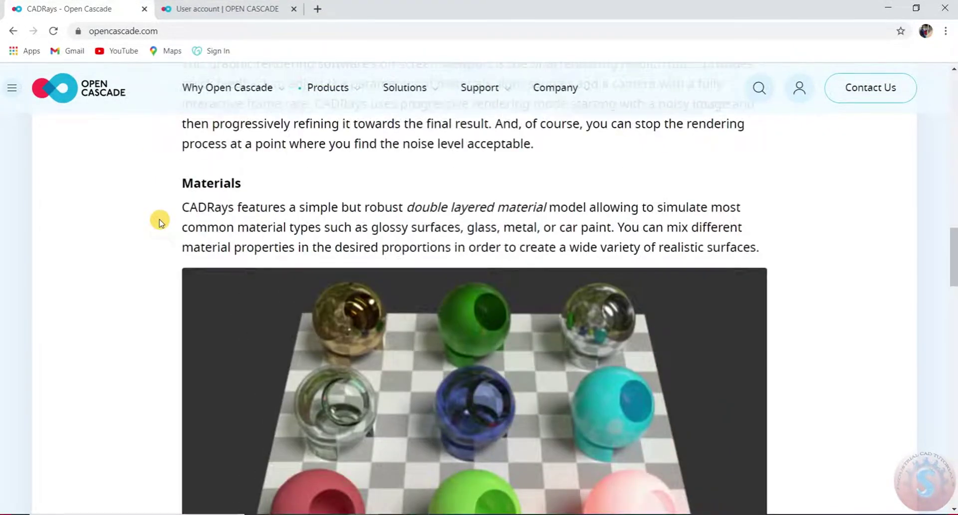
pyautogui.scroll(4, 475, 214)
pyautogui.scroll(-20, 448, 204)
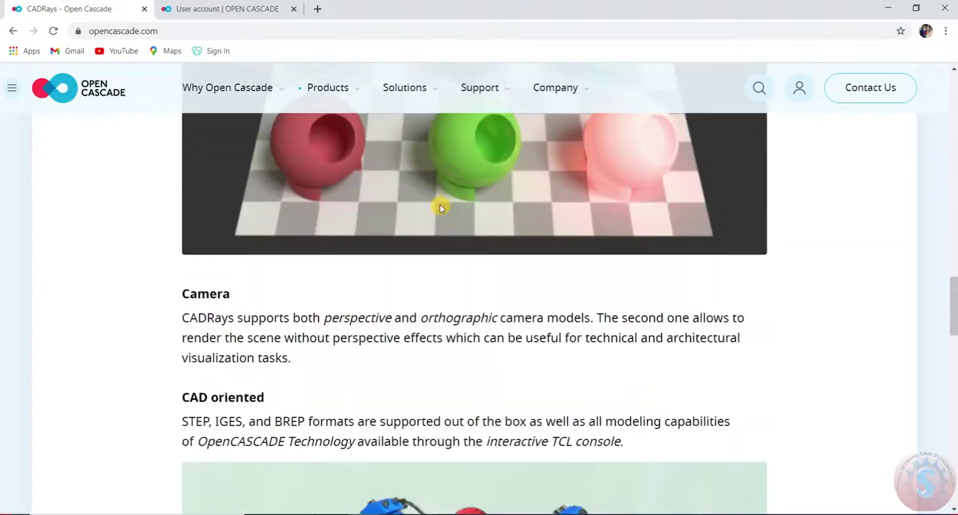
pyautogui.scroll(4, 380, 212)
pyautogui.scroll(-20, 540, 242)
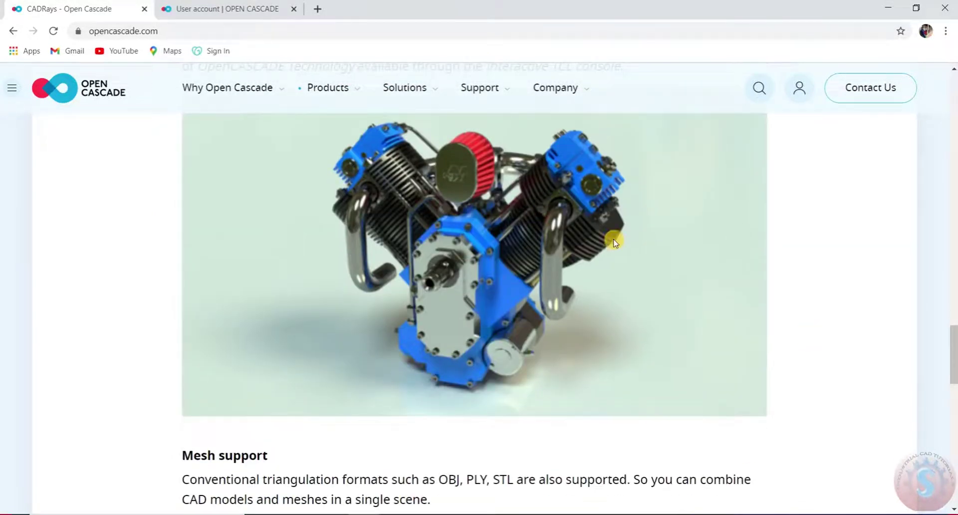
pyautogui.scroll(20, 681, 278)
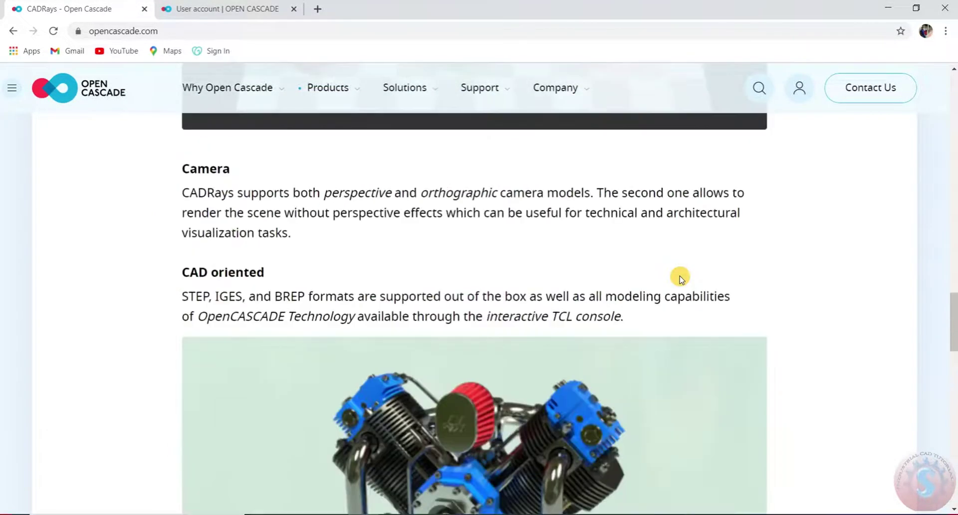
pyautogui.scroll(10, 674, 279)
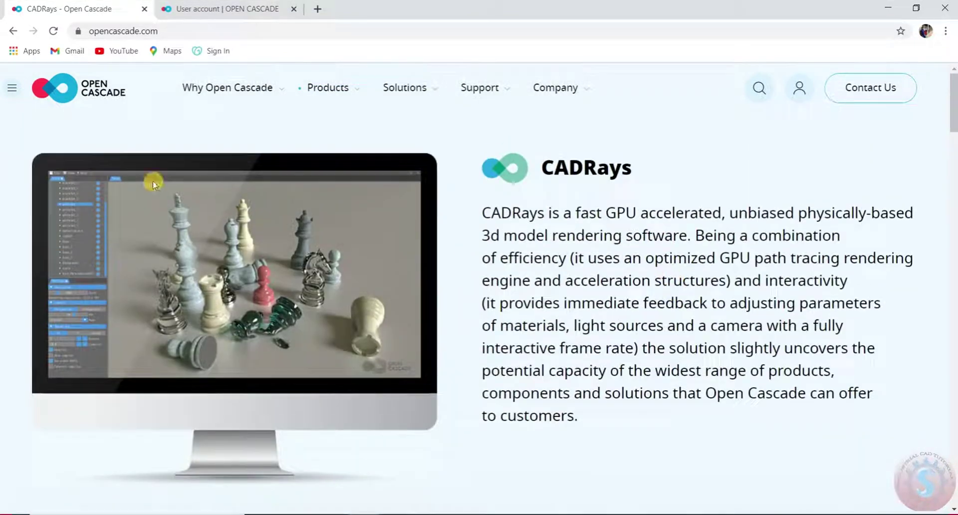
# Step: Open the CADRays product page in a new tab and request the CADRays 1.0.0 Windows binaries
pyautogui.click(359, 89)
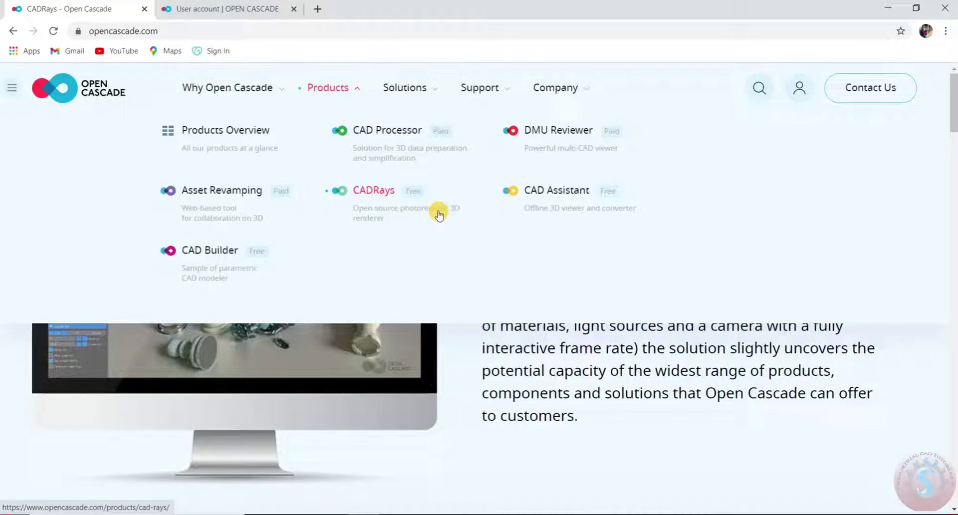
pyautogui.rightClick(373, 193)
pyautogui.click(400, 197)
pyautogui.click(230, 9)
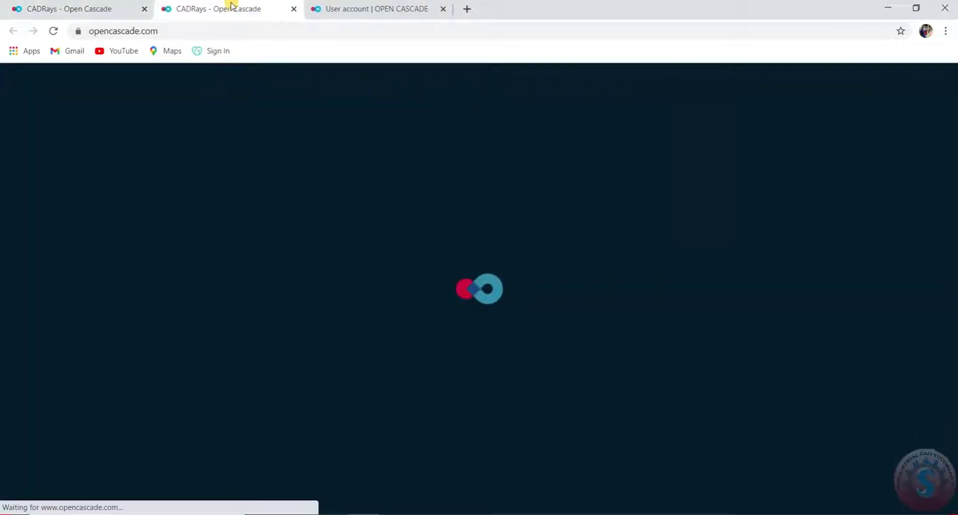
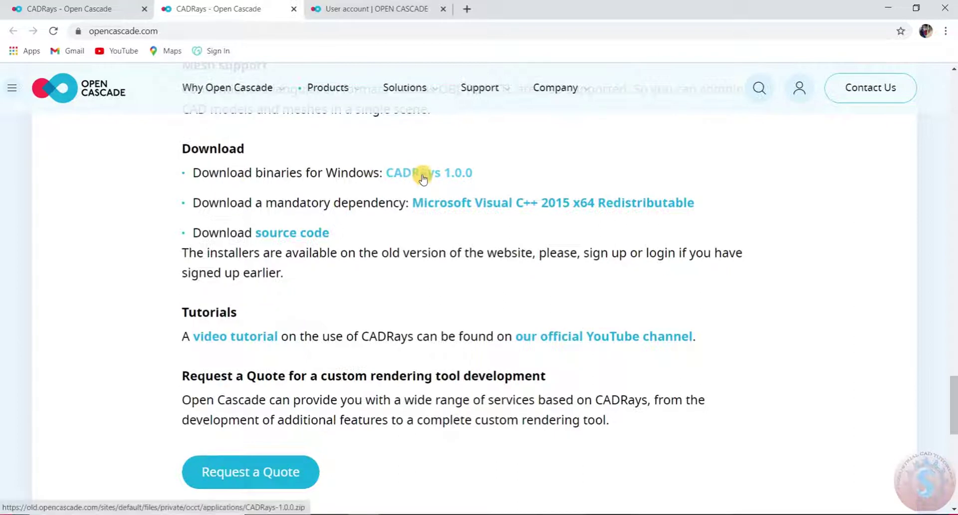
pyautogui.click(439, 182)
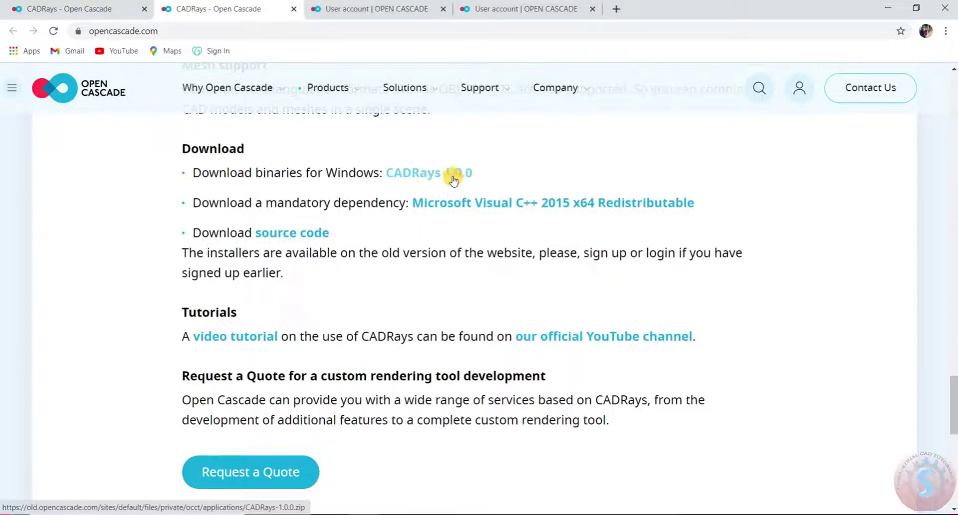
# Step: Switch to the Open Cascade user account page and review its login form
pyautogui.click(366, 7)
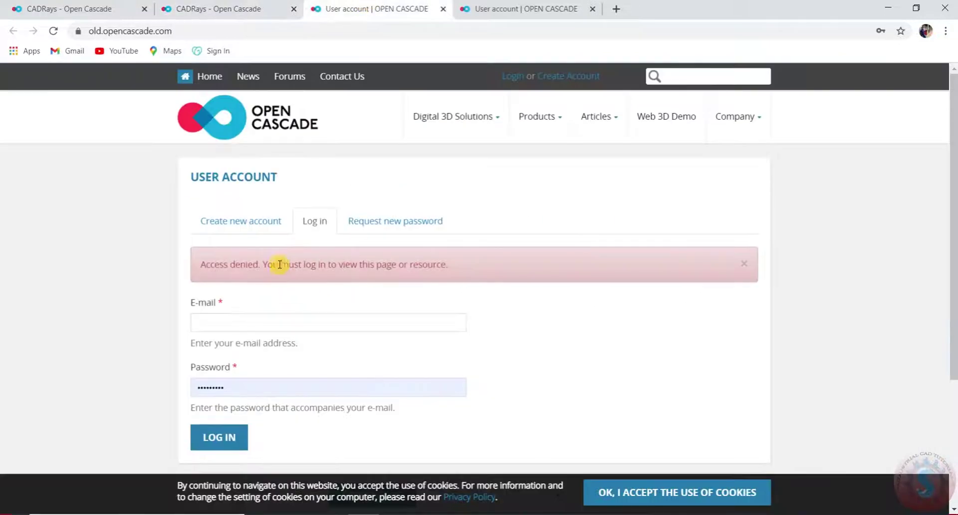
pyautogui.scroll(-1, 280, 270)
pyautogui.scroll(1, 246, 284)
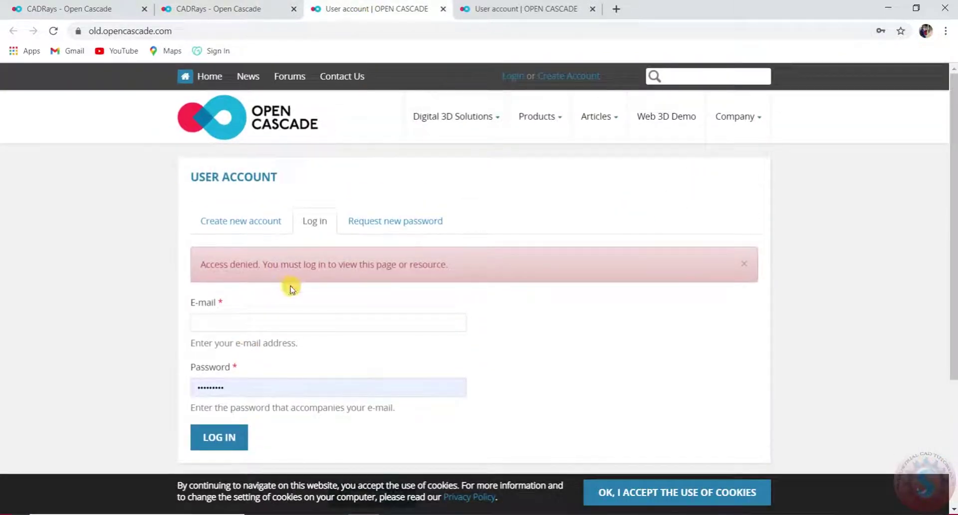
pyautogui.click(266, 324)
pyautogui.scroll(-3, 449, 314)
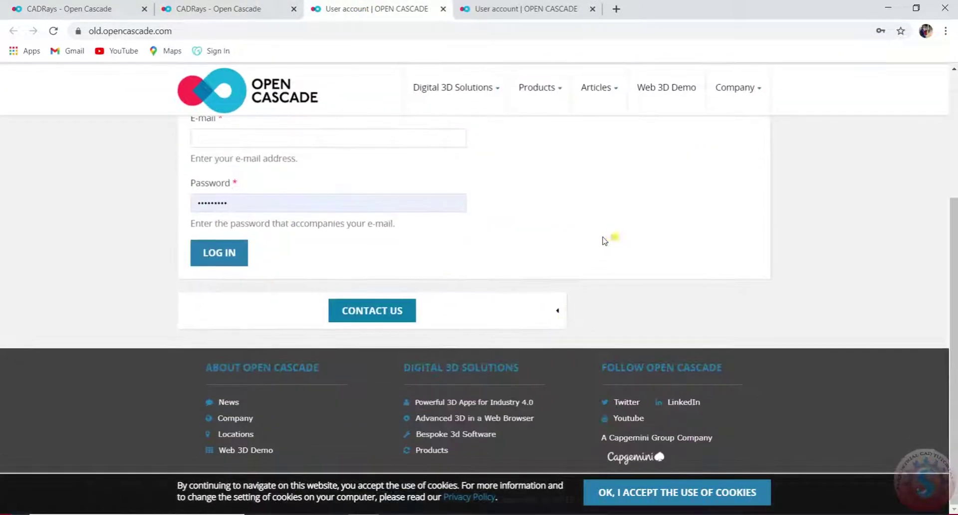
pyautogui.scroll(3, 500, 250)
# Step: Open the form for creating a new Open Cascade account and review its required fields
pyautogui.click(256, 220)
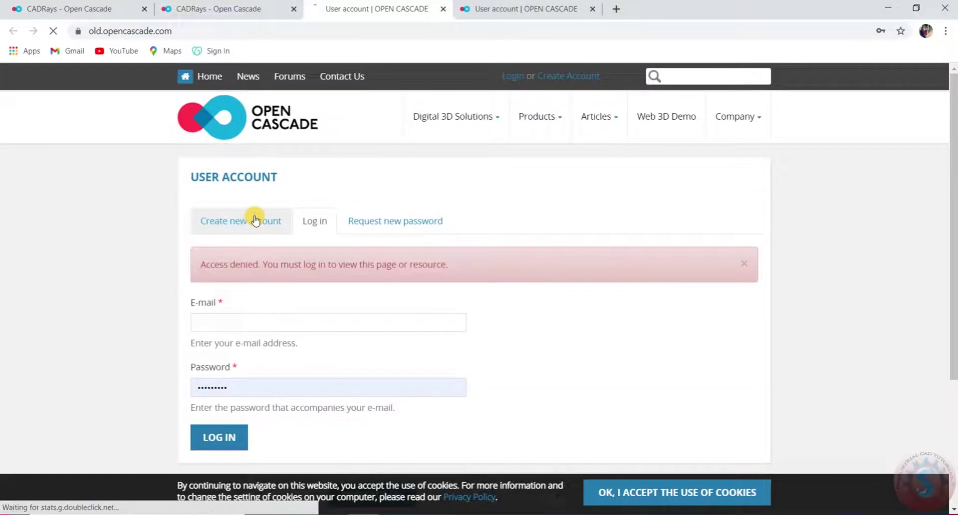
pyautogui.scroll(-3, 324, 220)
pyautogui.scroll(-1, 290, 312)
pyautogui.click(305, 269)
pyautogui.click(549, 277)
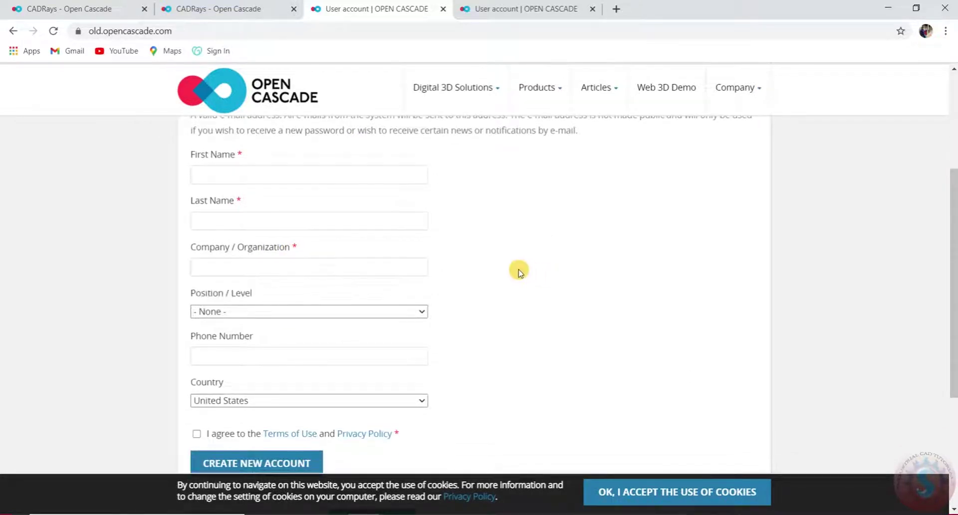
pyautogui.scroll(-2, 519, 272)
pyautogui.scroll(2, 288, 306)
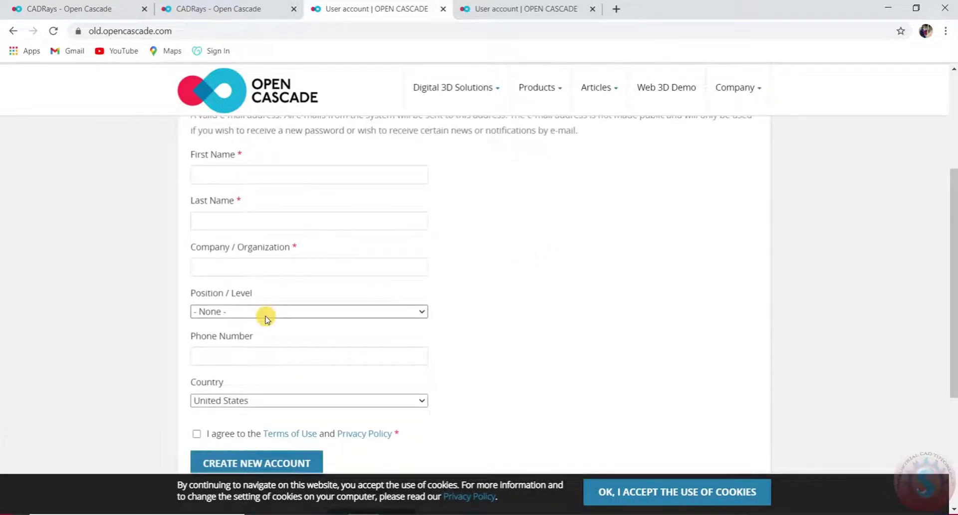
# Step: Set the Position / Level to Other in the new account form
pyautogui.click(266, 314)
pyautogui.click(261, 400)
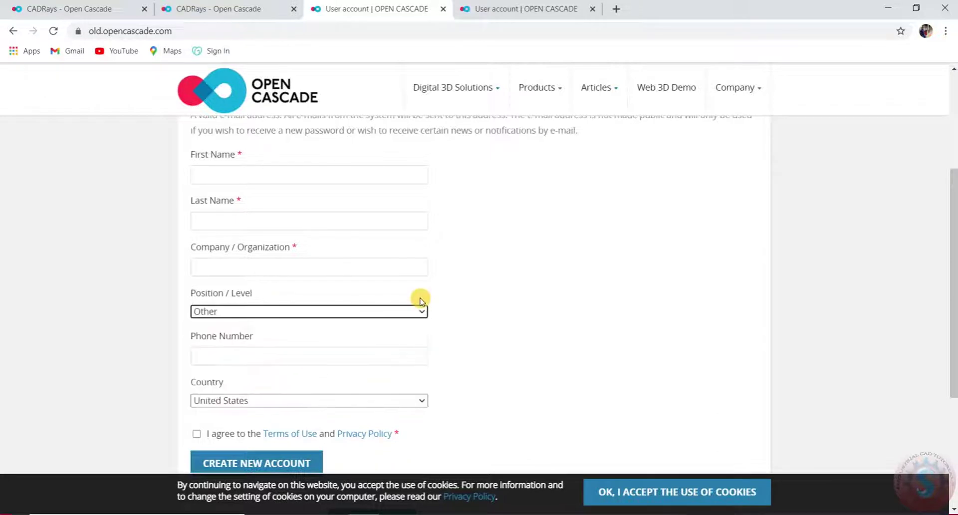
pyautogui.scroll(-3, 419, 300)
pyautogui.click(284, 343)
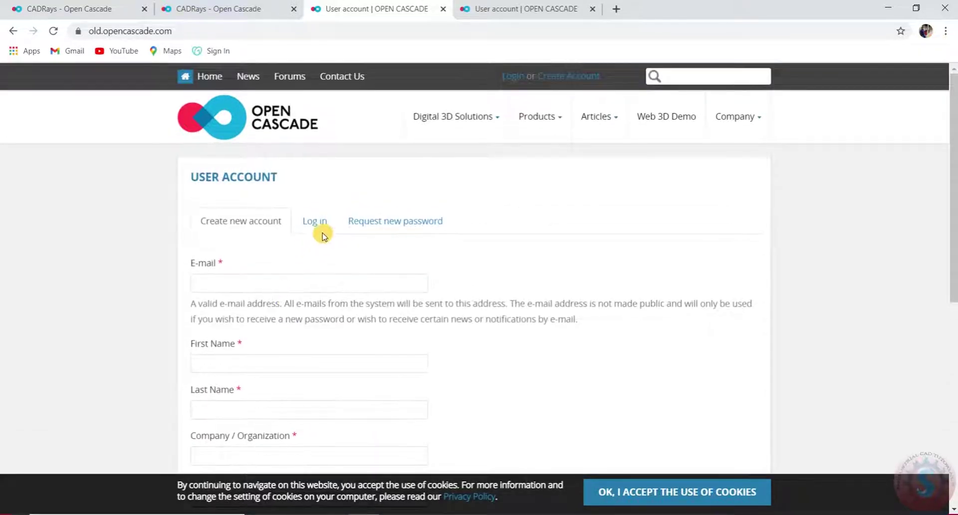
# Step: Go back to the Open Cascade login form and look over its e-mail and password fields
pyautogui.click(321, 225)
pyautogui.scroll(-2, 267, 289)
pyautogui.scroll(2, 270, 285)
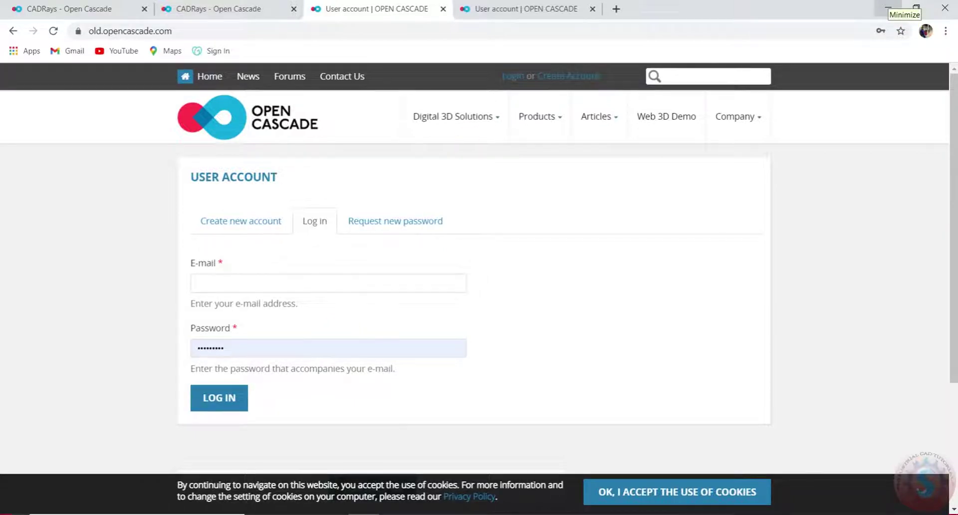
# Step: Minimise the browser and launch CADRays from its desktop shortcut
pyautogui.click(889, 7)
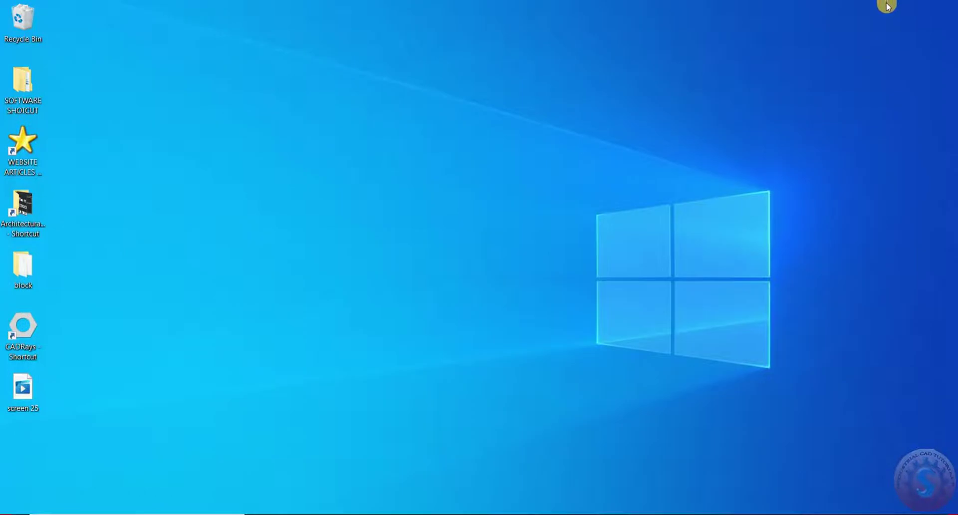
pyautogui.doubleClick(22, 333)
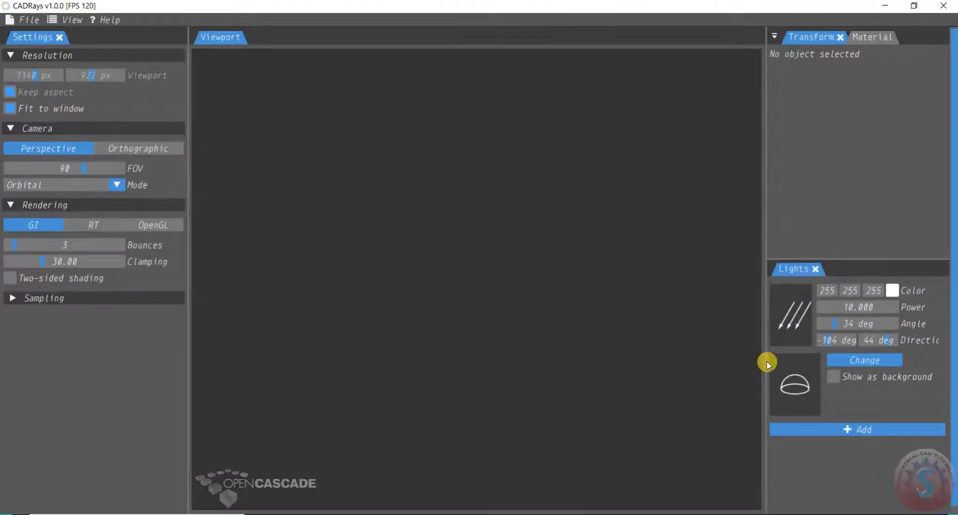
pyautogui.click(34, 21)
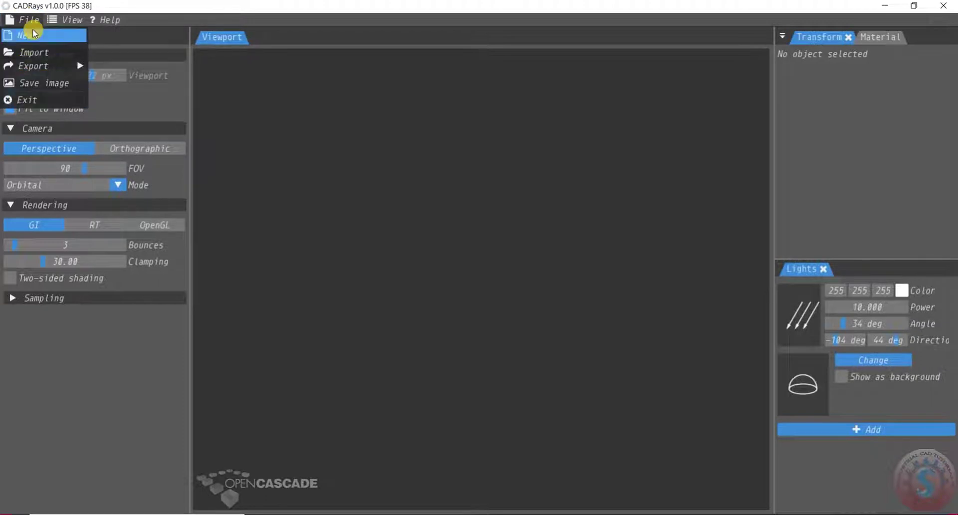
pyautogui.click(332, 113)
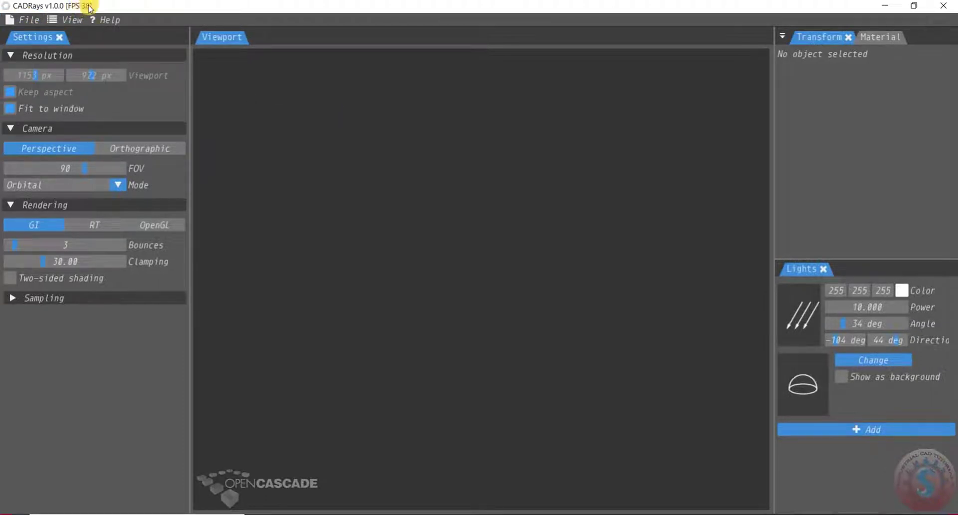
pyautogui.click(31, 20)
pyautogui.click(31, 20)
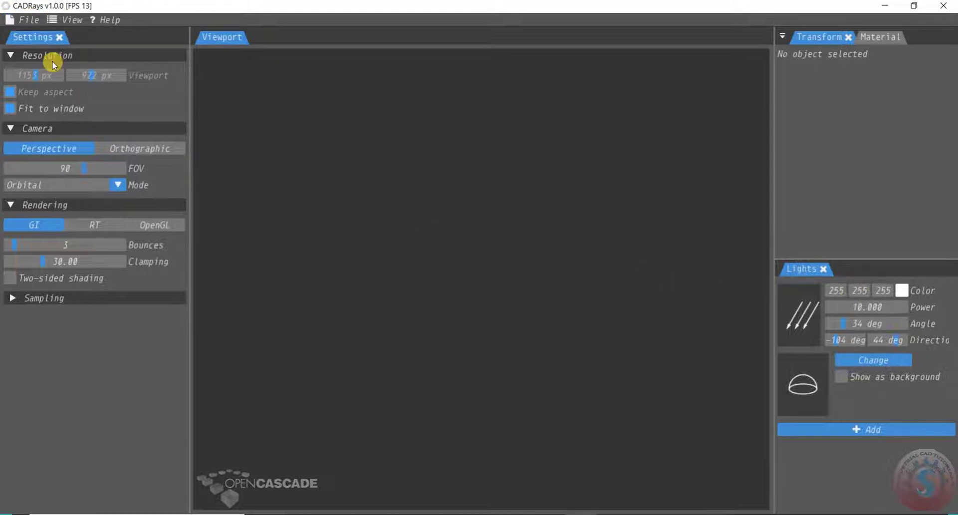
pyautogui.click(914, 6)
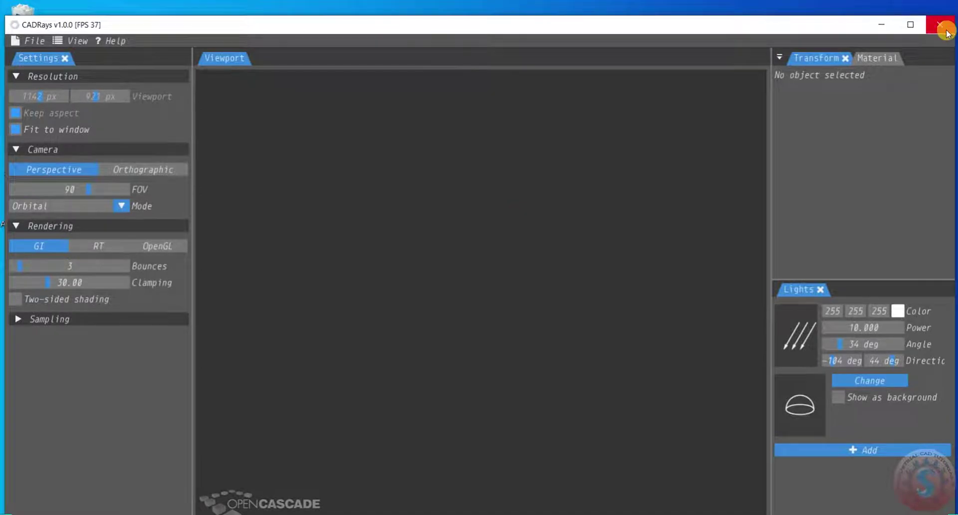
pyautogui.click(911, 24)
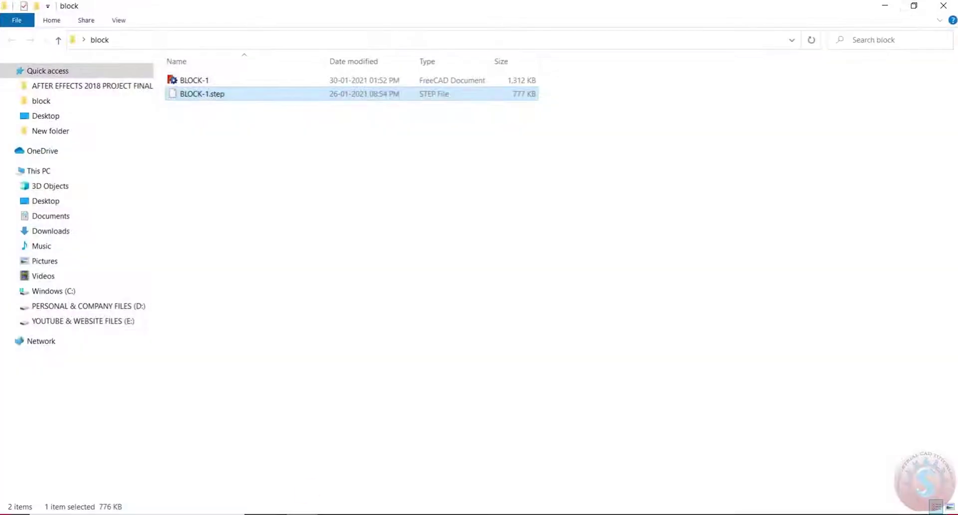
# Step: Import BLOCK-1.step from the block folder into the CADRays viewport with Z as the up axis
pyautogui.click(915, 7)
pyautogui.moveTo(396, 9); pyautogui.dragTo(801, 35)
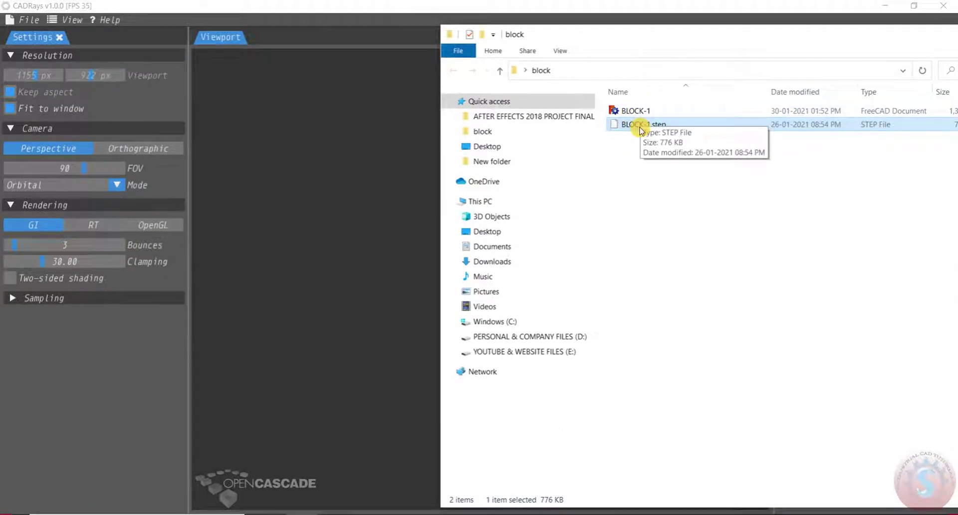
pyautogui.moveTo(638, 130); pyautogui.dragTo(352, 216)
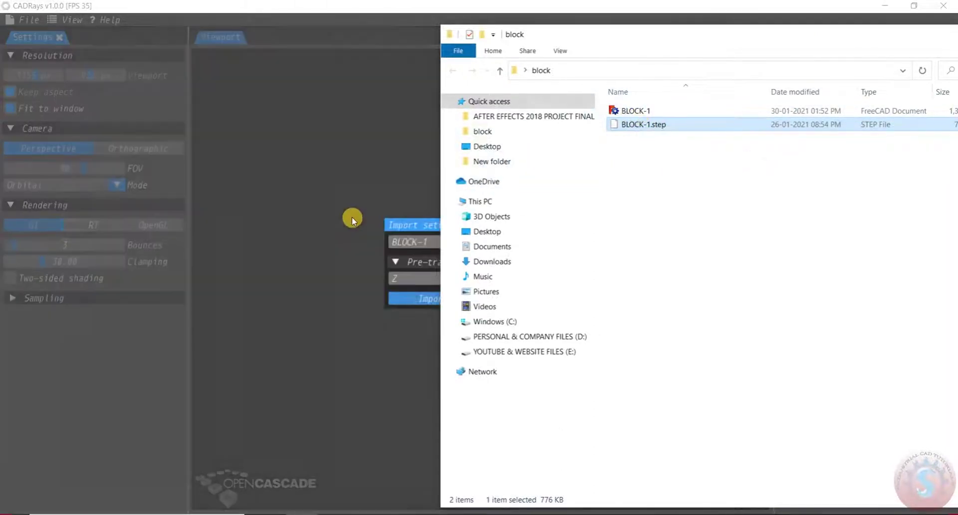
pyautogui.moveTo(693, 34); pyautogui.dragTo(293, 119)
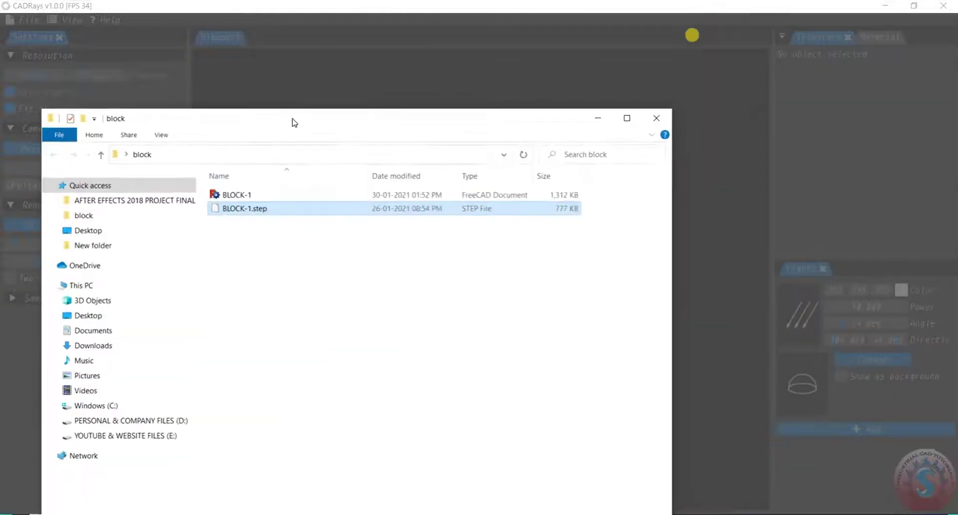
pyautogui.click(601, 120)
pyautogui.click(415, 300)
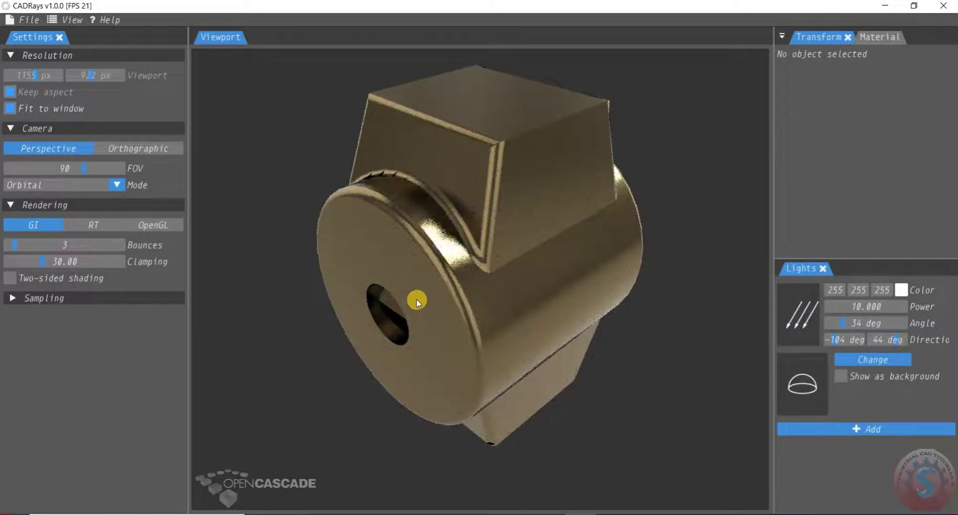
pyautogui.moveTo(422, 263); pyautogui.dragTo(490, 235)
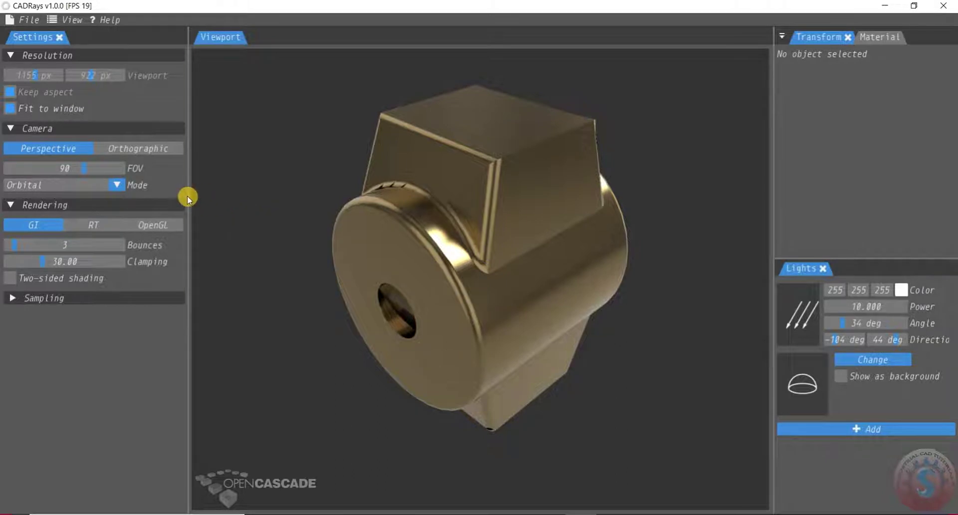
# Step: Adjust the width of the Settings panel so that its labels stay readable beside the viewport
pyautogui.moveTo(190, 200); pyautogui.dragTo(215, 196)
pyautogui.moveTo(274, 191)
pyautogui.mouseDown()
pyautogui.moveTo(293, 190)
pyautogui.moveTo(284, 184)
pyautogui.mouseUp()
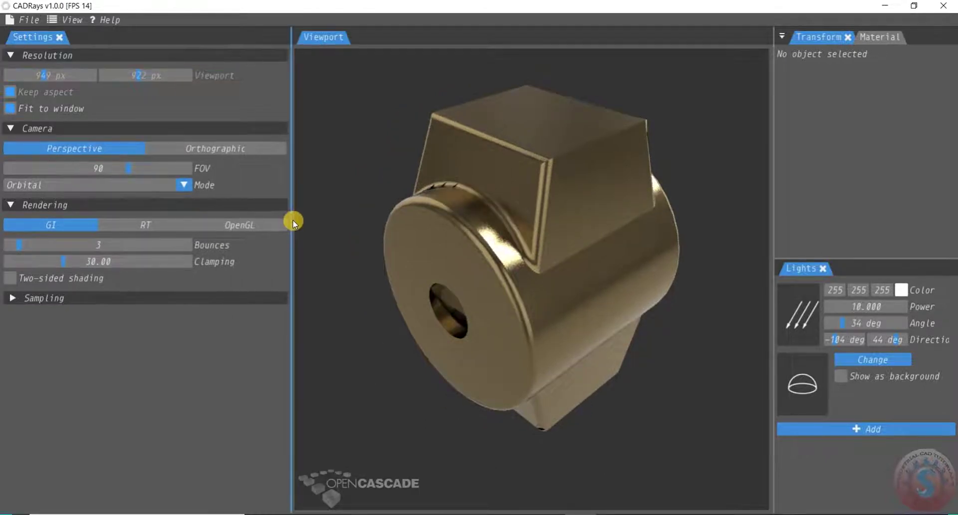
pyautogui.moveTo(292, 225); pyautogui.dragTo(274, 225)
pyautogui.moveTo(198, 225); pyautogui.dragTo(64, 228)
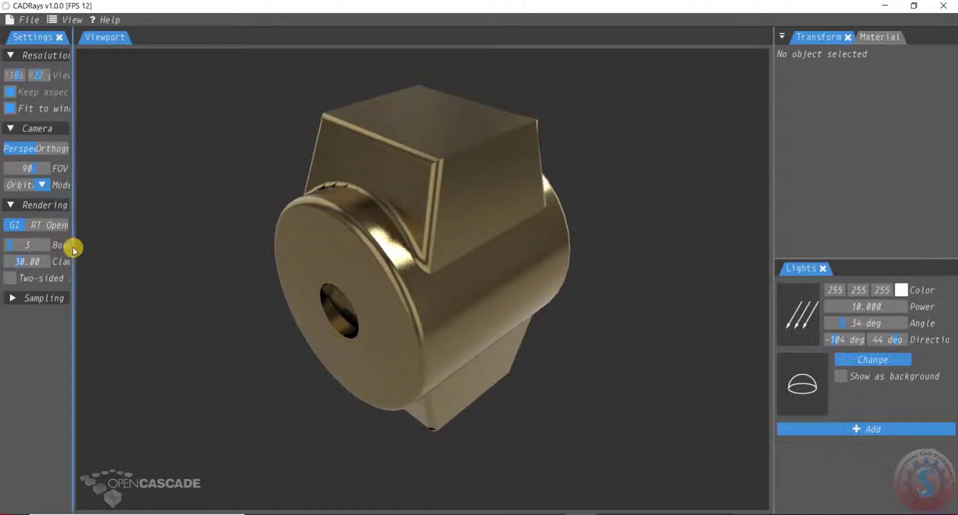
pyautogui.moveTo(73, 249); pyautogui.dragTo(169, 258)
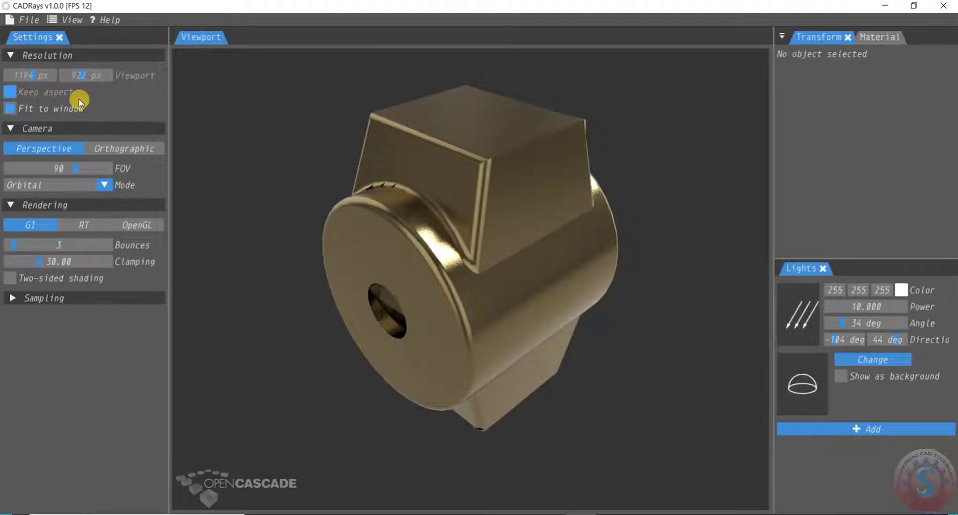
# Step: Try the Orthographic camera projection, return to Perspective, and look over the camera mode options
pyautogui.click(146, 152)
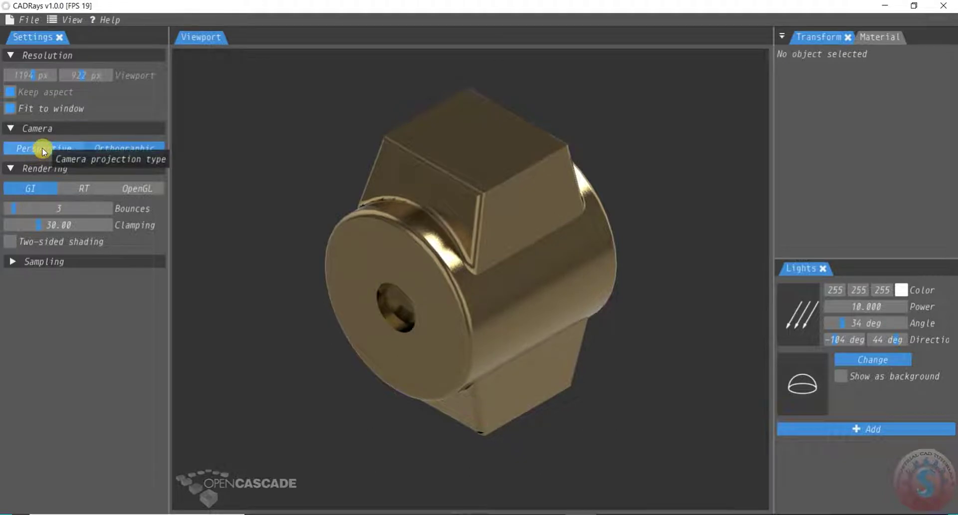
pyautogui.click(59, 149)
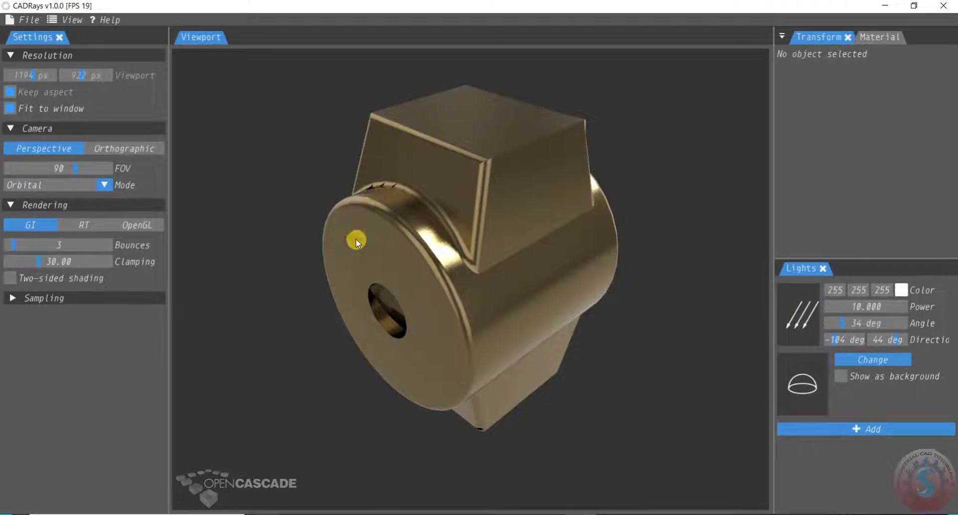
pyautogui.click(104, 186)
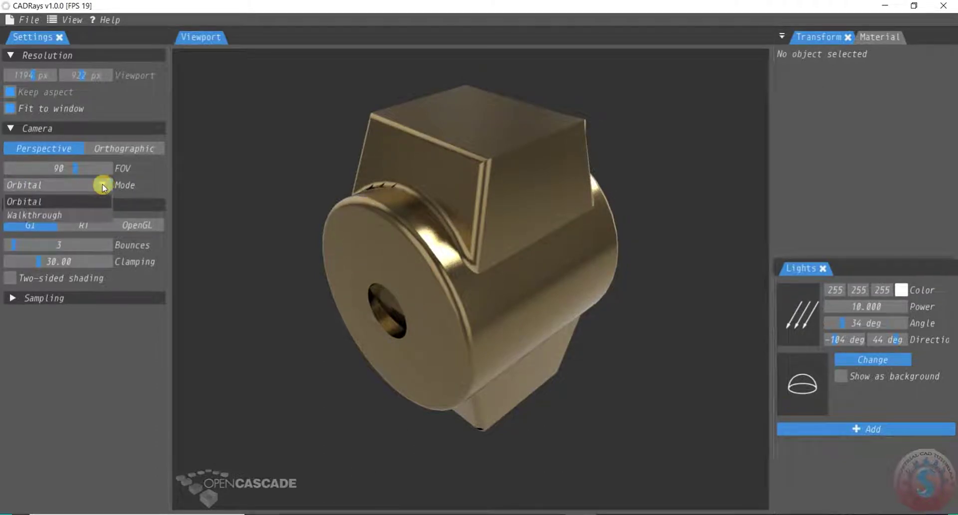
pyautogui.click(103, 185)
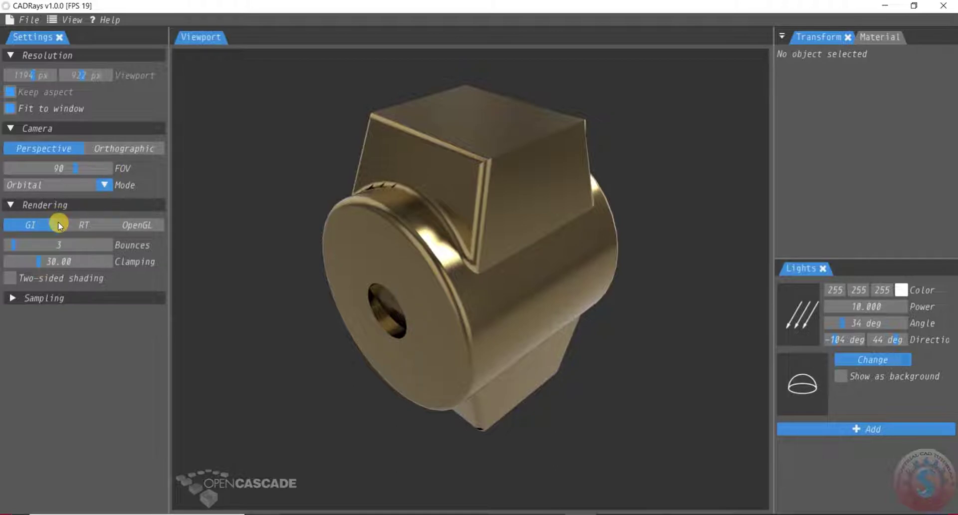
# Step: Preview the block in RT and OpenGL rendering, and return to GI to examine the result
pyautogui.click(77, 227)
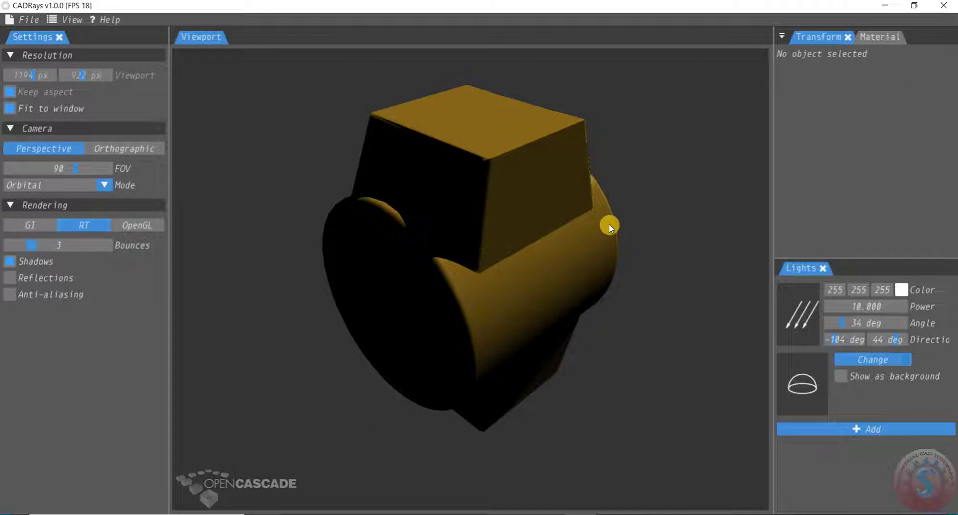
pyautogui.click(131, 224)
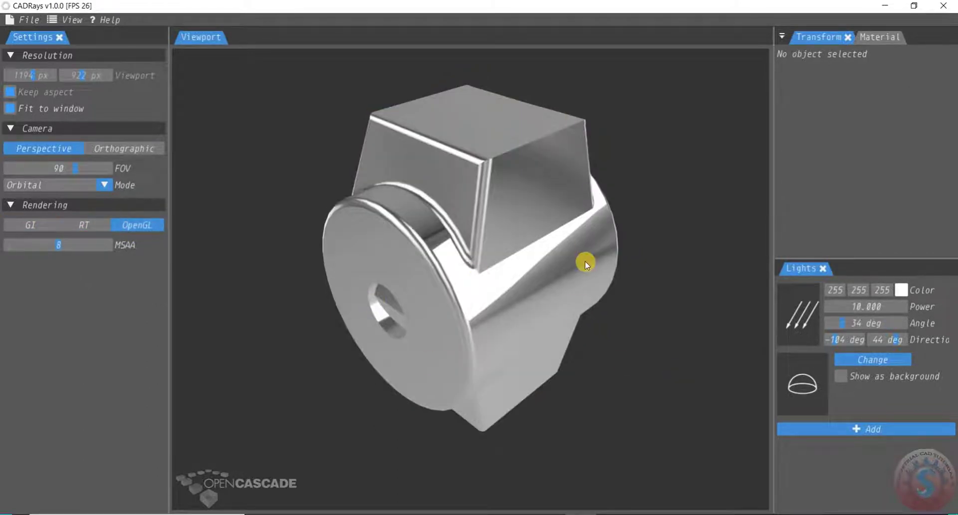
pyautogui.click(30, 224)
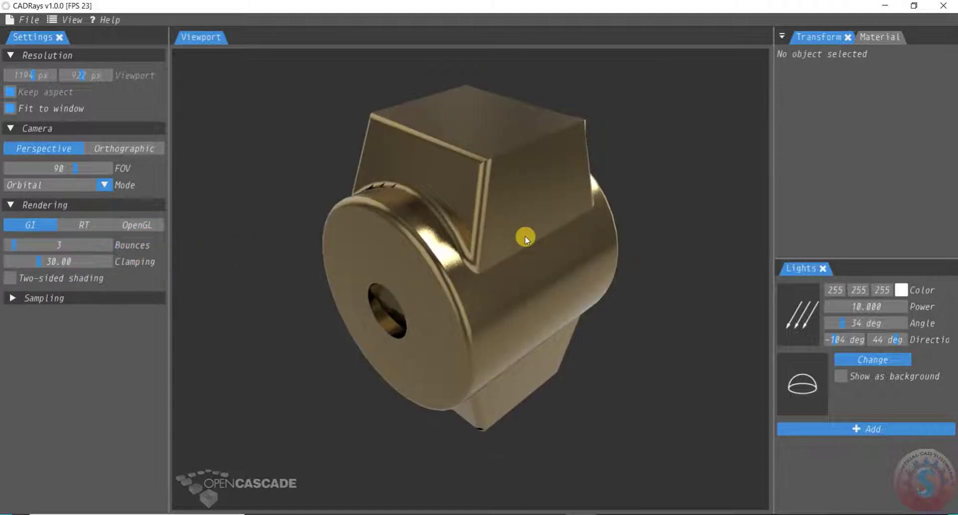
pyautogui.scroll(-3, 524, 238)
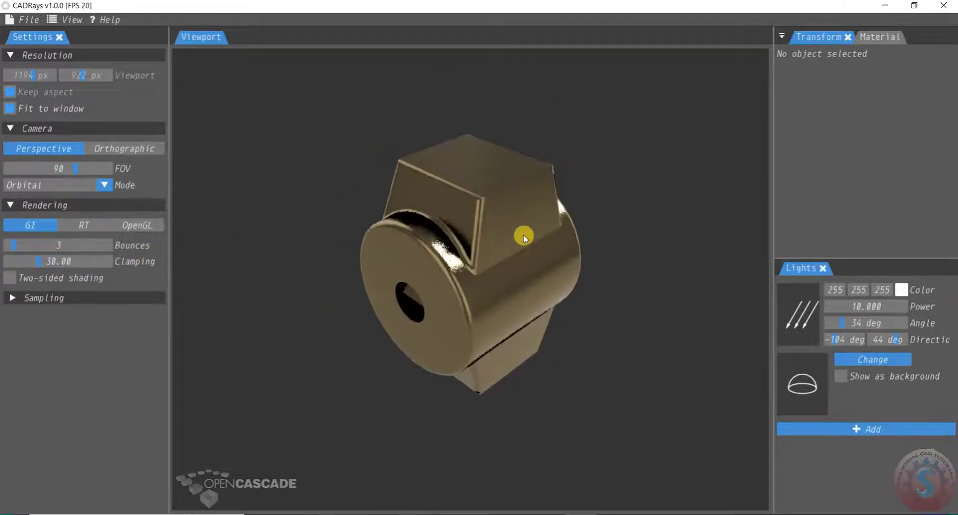
pyautogui.scroll(5, 524, 237)
pyautogui.scroll(-2, 522, 236)
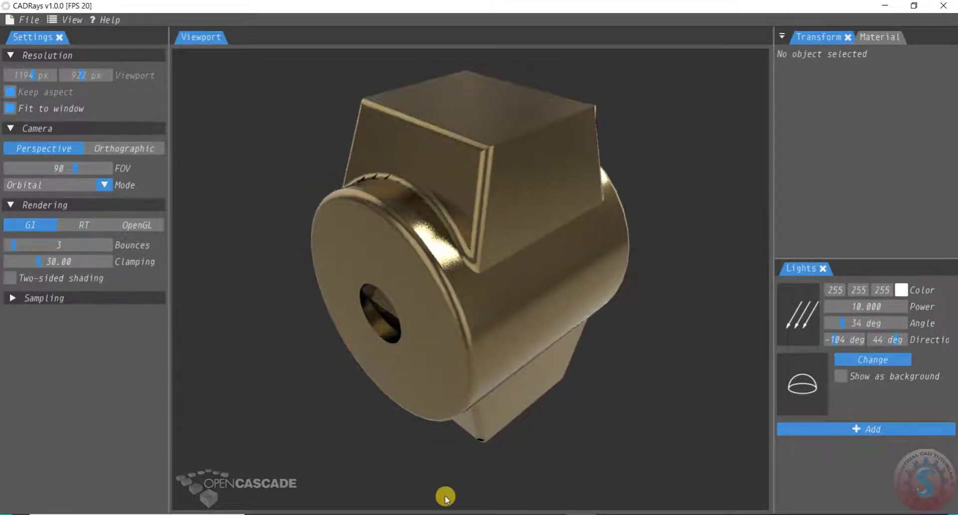
# Step: Switch to Task Manager to check the GPU and CPU load during rendering, and minimise it again
pyautogui.hotkey('ctrl', 'shift', 'Escape')
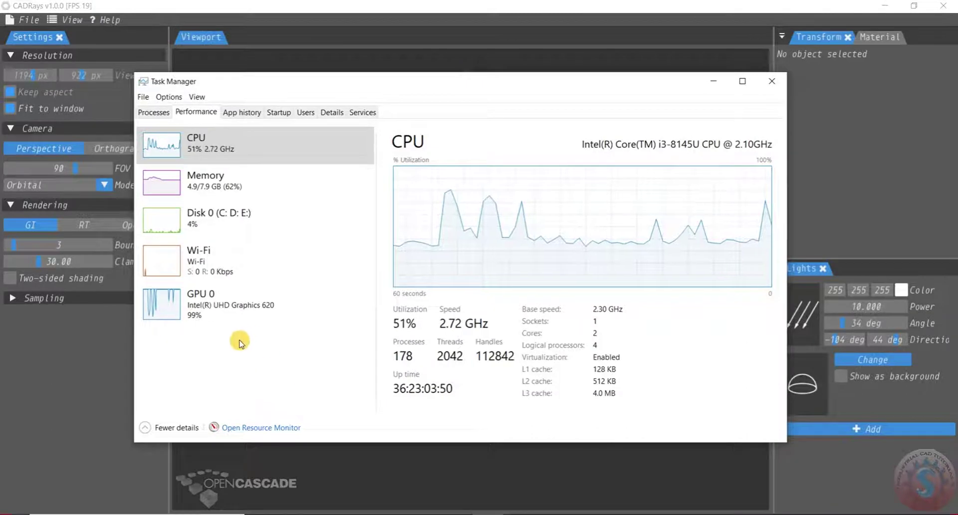
pyautogui.click(232, 300)
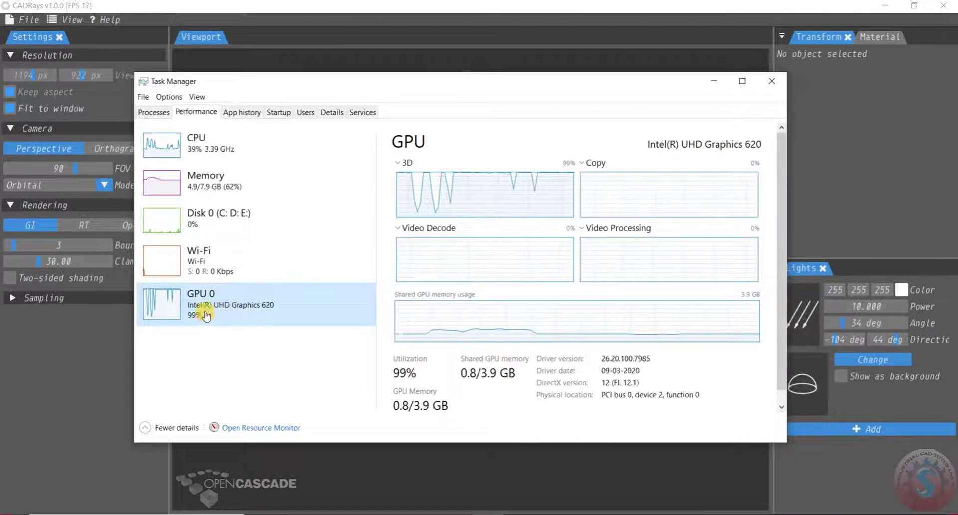
pyautogui.click(488, 374)
pyautogui.click(347, 304)
pyautogui.click(279, 262)
pyautogui.click(264, 312)
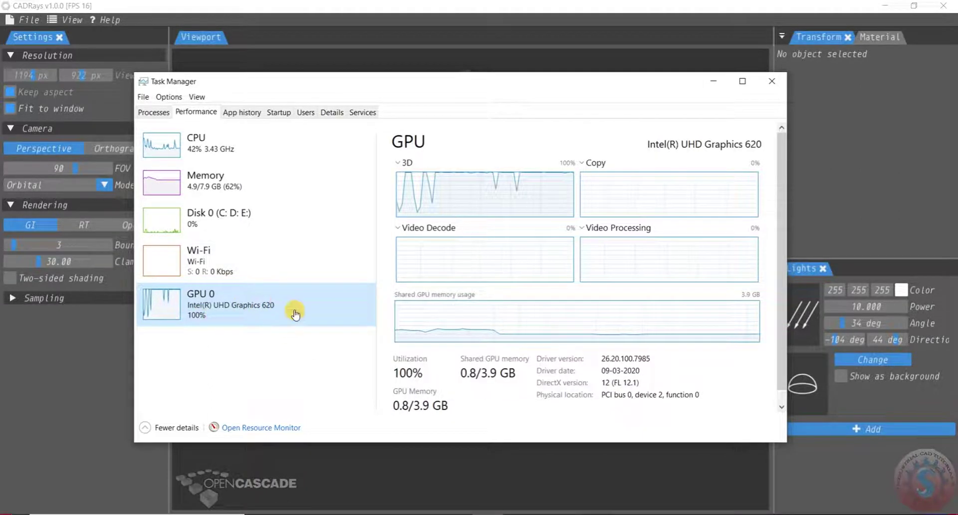
pyautogui.click(252, 142)
pyautogui.press('Down')
pyautogui.click(251, 143)
pyautogui.click(713, 83)
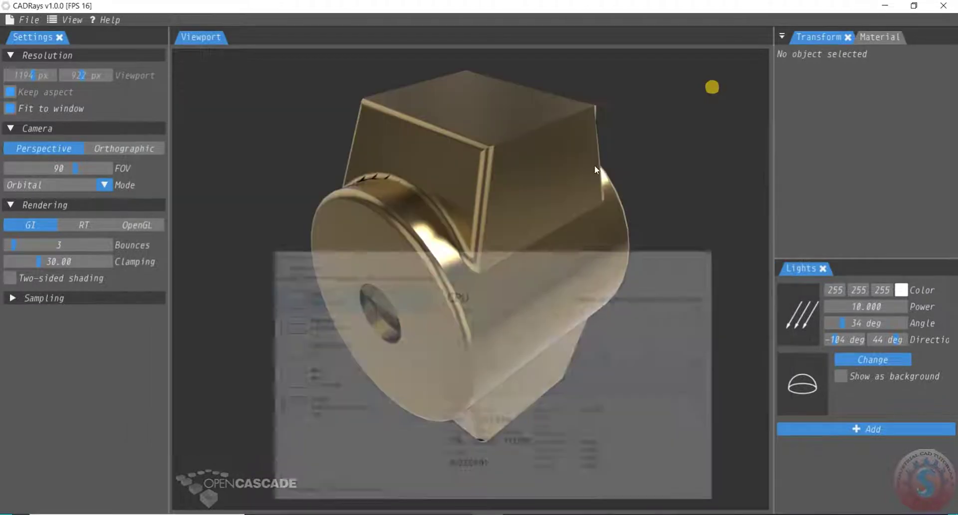
# Step: Compare the block in OpenGL and GI rendering from another angle, and show the Sampling options
pyautogui.moveTo(489, 256); pyautogui.dragTo(460, 283)
pyautogui.scroll(3, 459, 280)
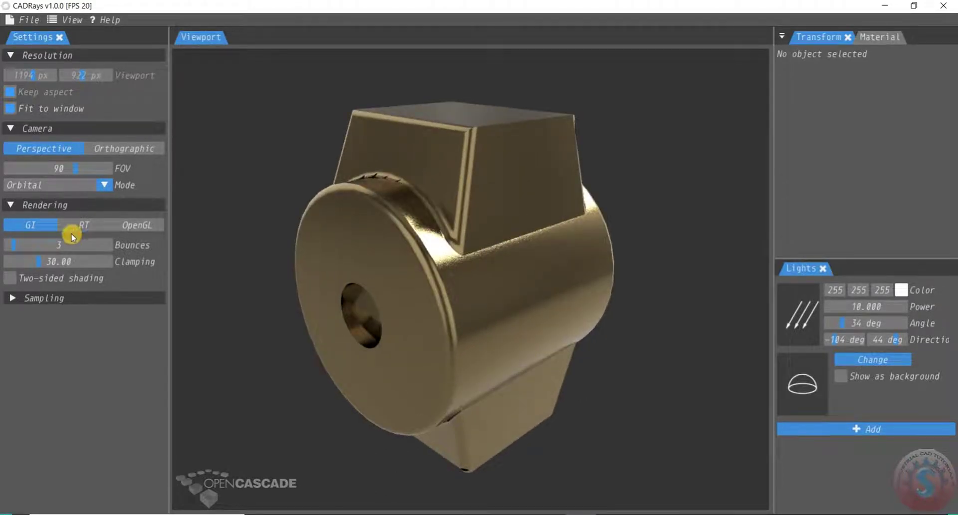
pyautogui.click(133, 227)
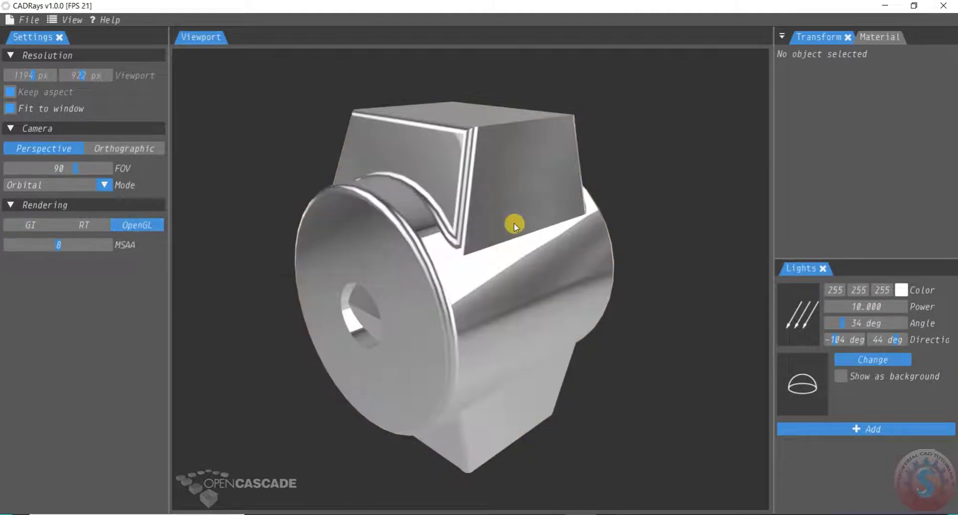
pyautogui.moveTo(514, 220); pyautogui.dragTo(509, 242)
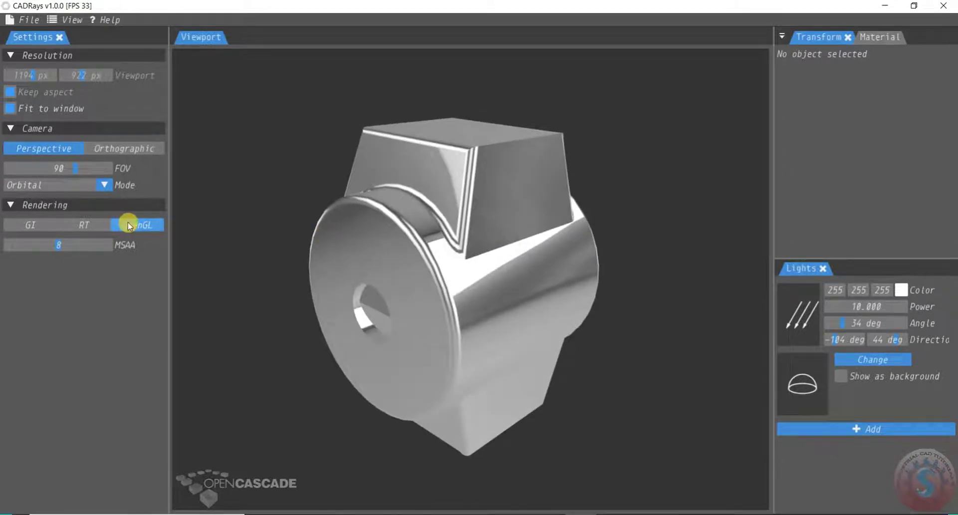
pyautogui.click(43, 229)
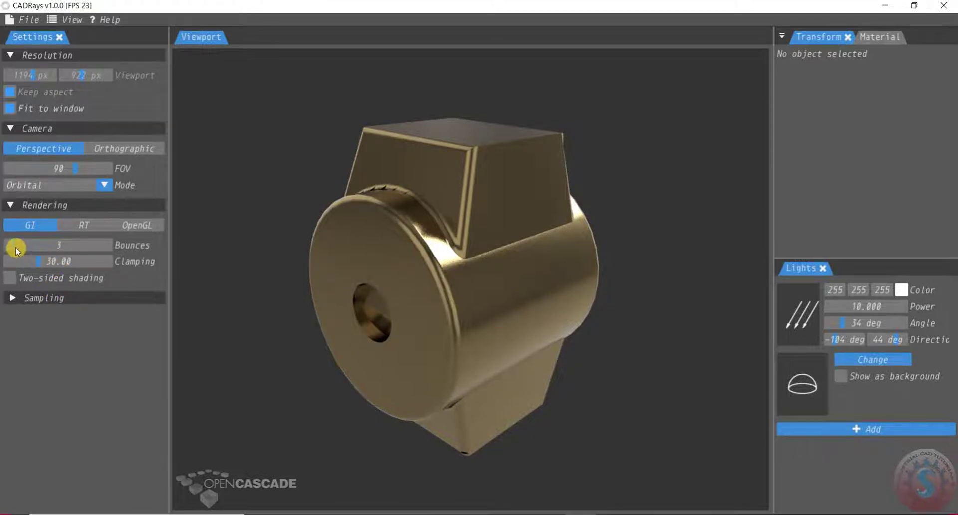
pyautogui.click(11, 298)
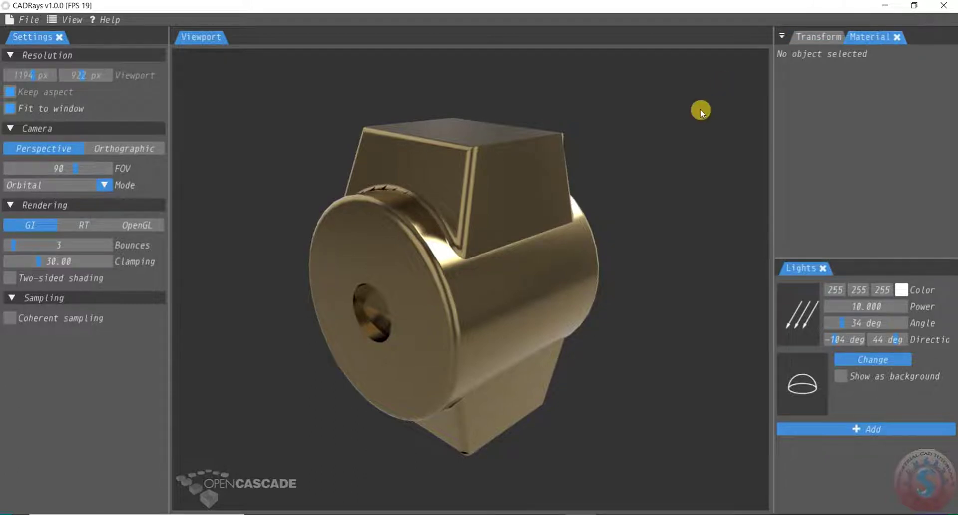
# Step: Select the block, try the Plastified material on it, and assign Chrome instead
pyautogui.click(484, 209)
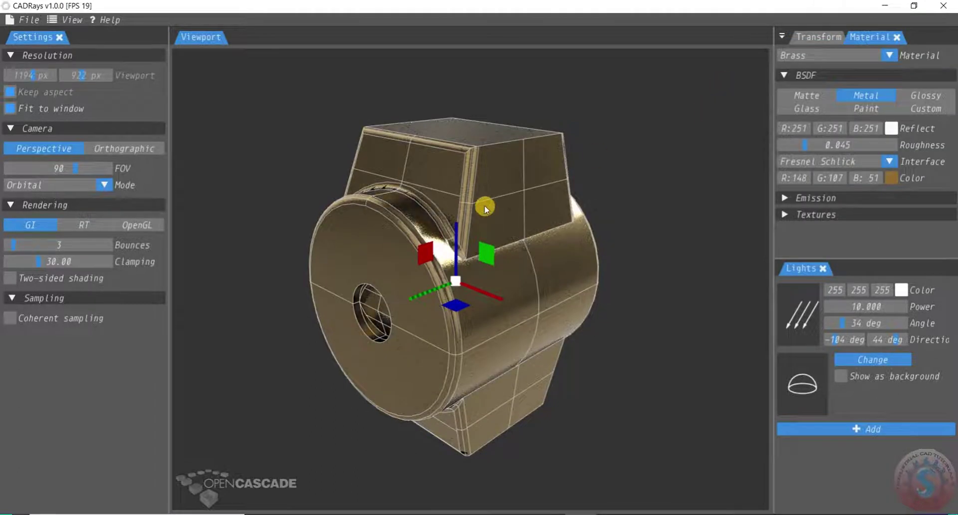
pyautogui.click(891, 56)
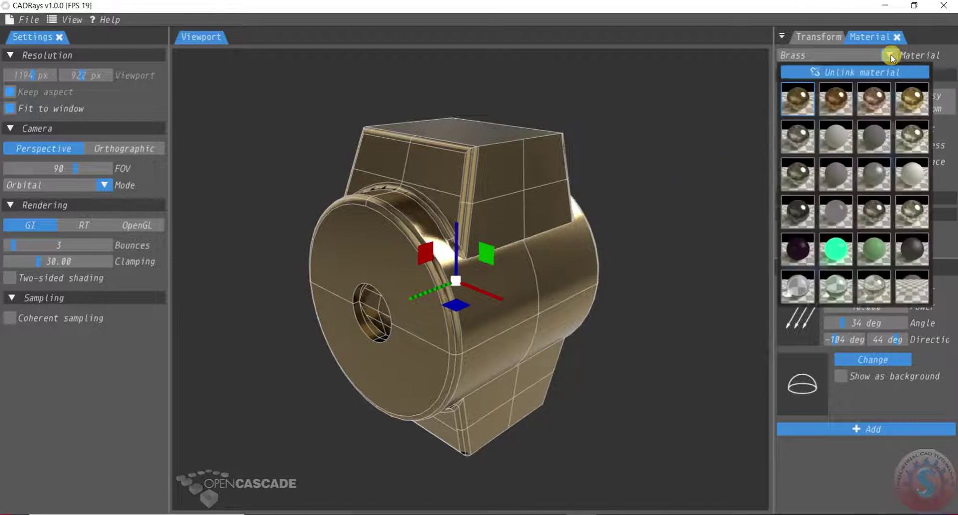
pyautogui.click(872, 137)
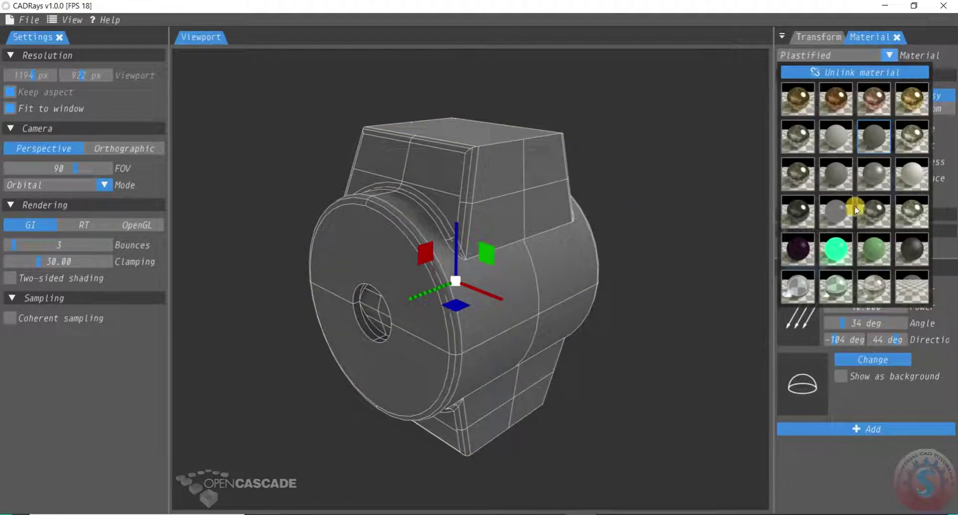
pyautogui.click(880, 216)
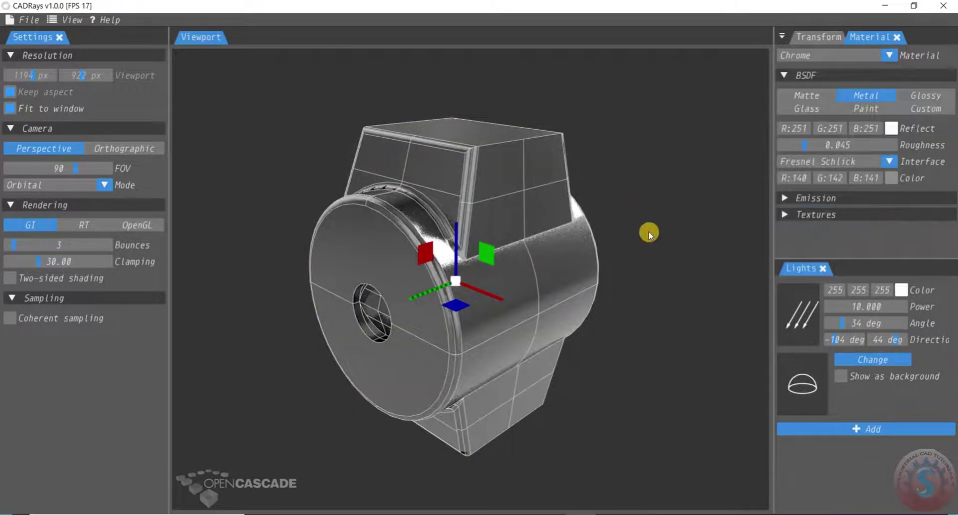
pyautogui.scroll(2, 648, 231)
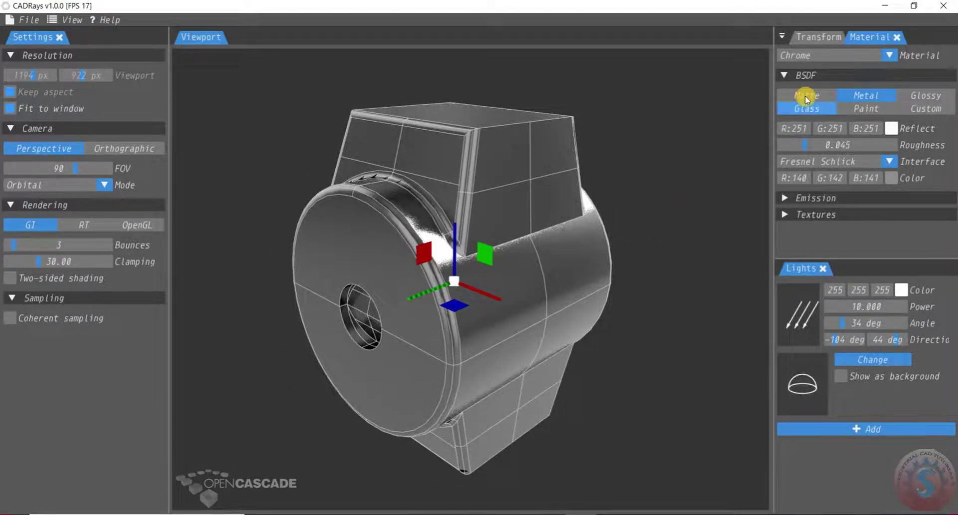
# Step: Try the Matte and Paint BSDF types on the block, and set its BSDF type to Custom
pyautogui.click(805, 95)
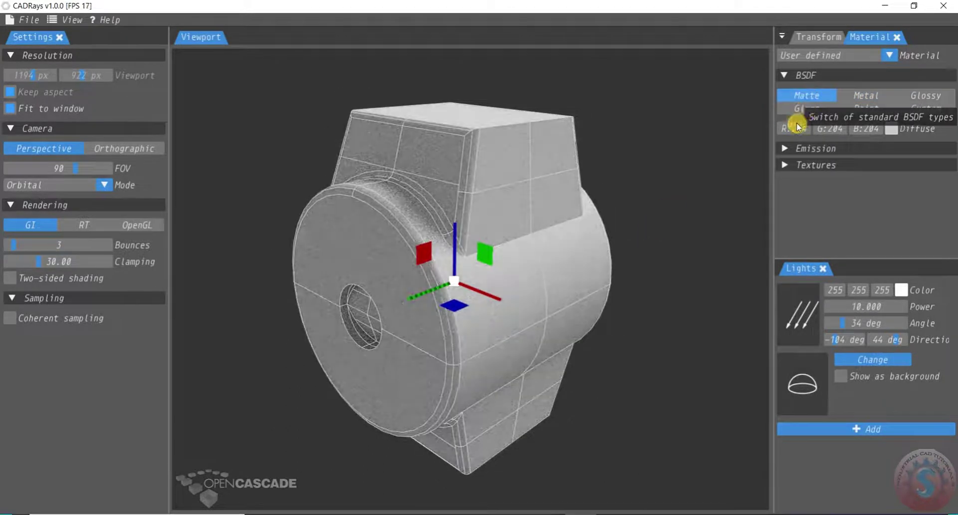
pyautogui.click(842, 56)
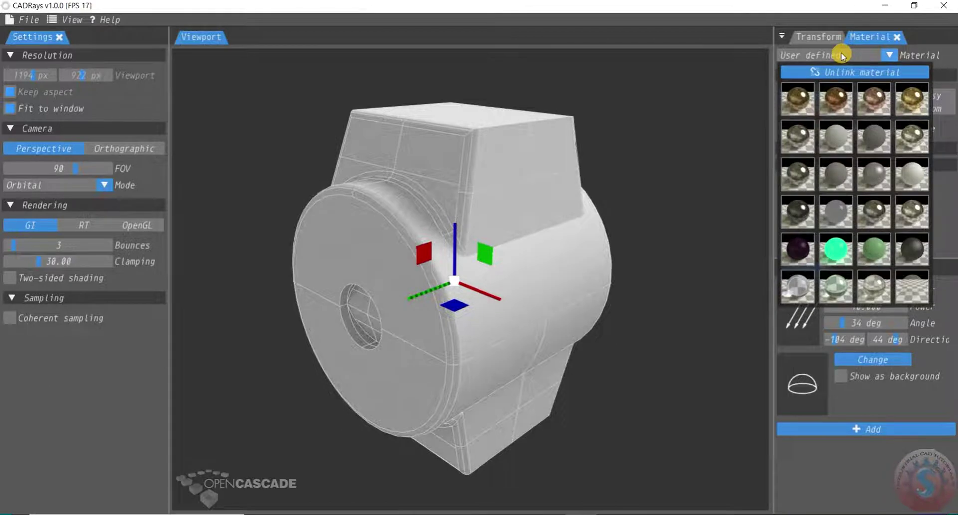
pyautogui.click(843, 56)
pyautogui.click(876, 114)
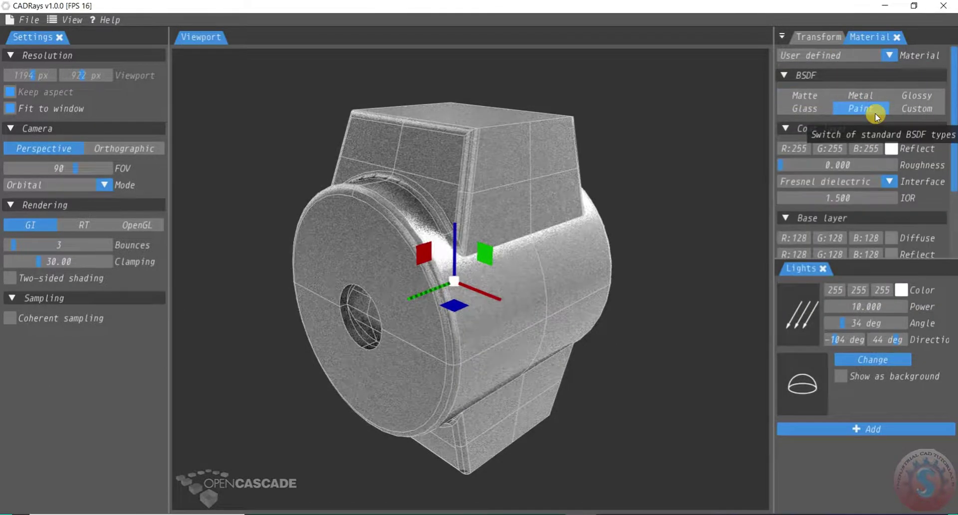
pyautogui.click(917, 110)
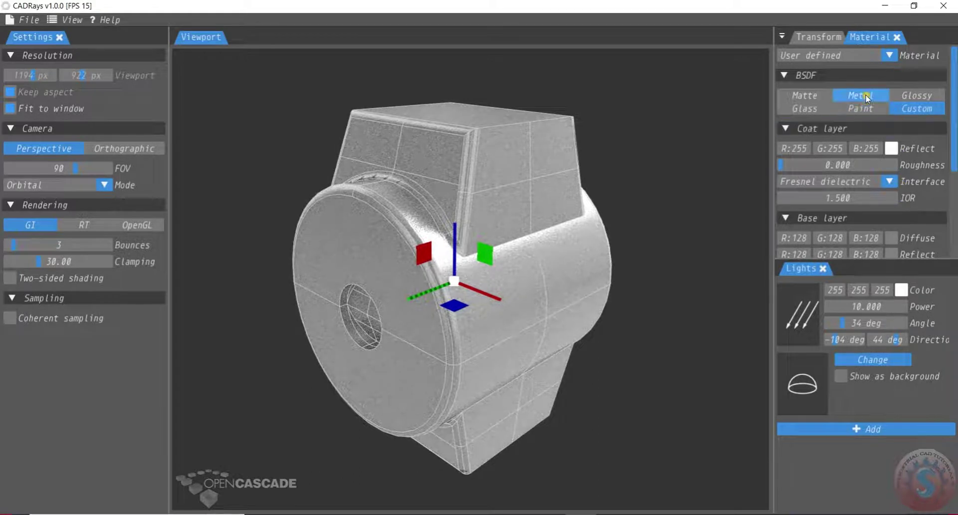
# Step: Try the Metal BSDF type on the block, assign the Bronze material, and check it with the block deselected
pyautogui.click(868, 98)
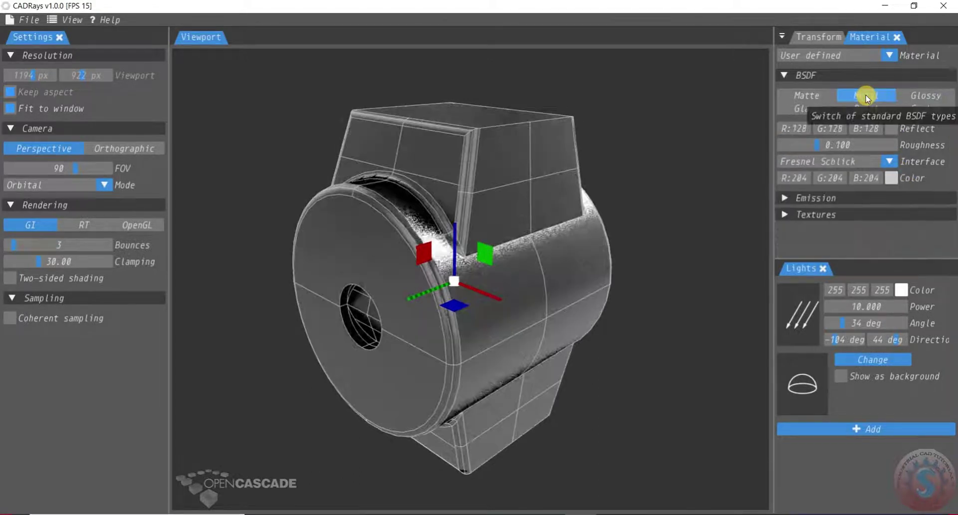
pyautogui.click(892, 56)
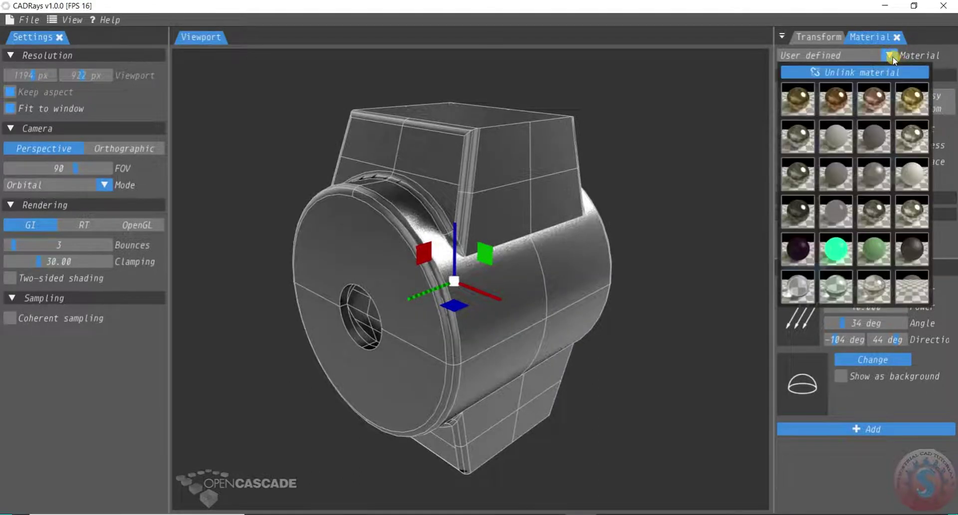
pyautogui.click(829, 103)
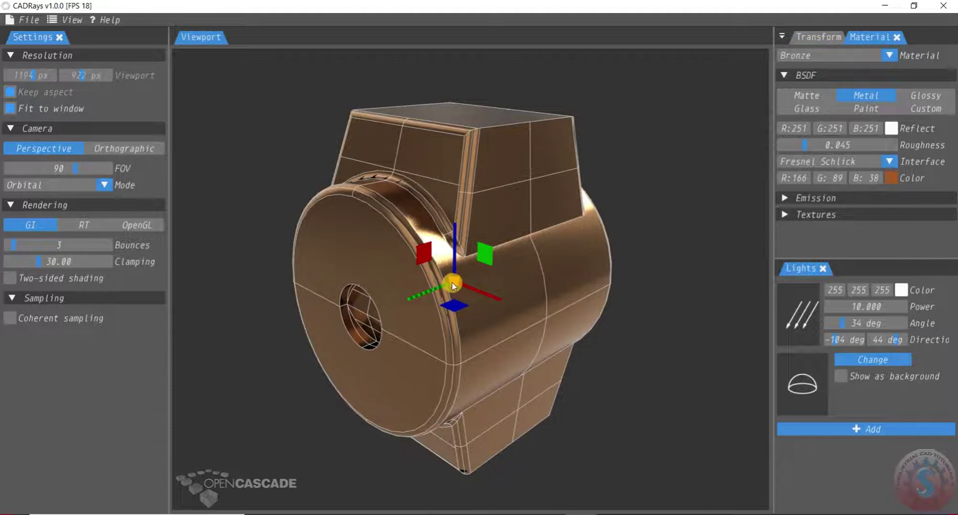
pyautogui.moveTo(459, 285); pyautogui.dragTo(619, 232)
pyautogui.moveTo(556, 250); pyautogui.dragTo(468, 260)
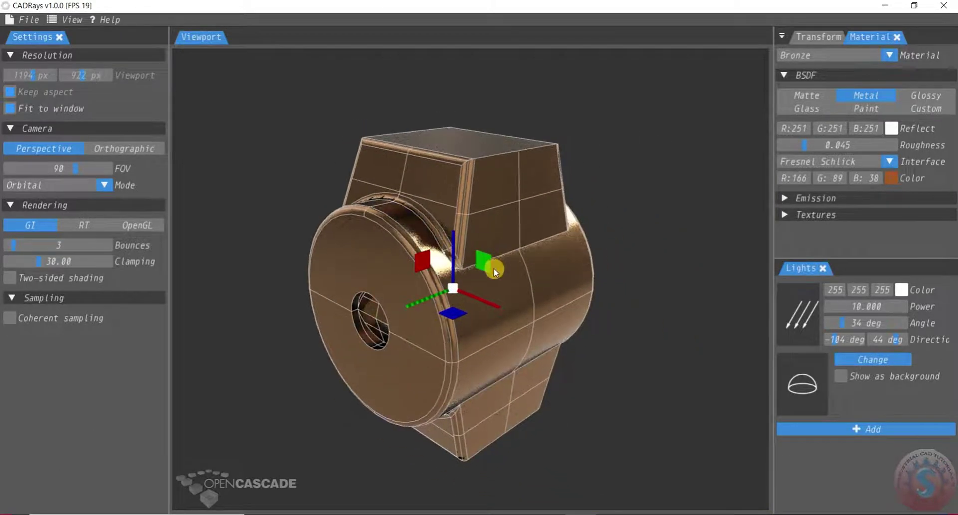
pyautogui.click(660, 264)
pyautogui.click(865, 38)
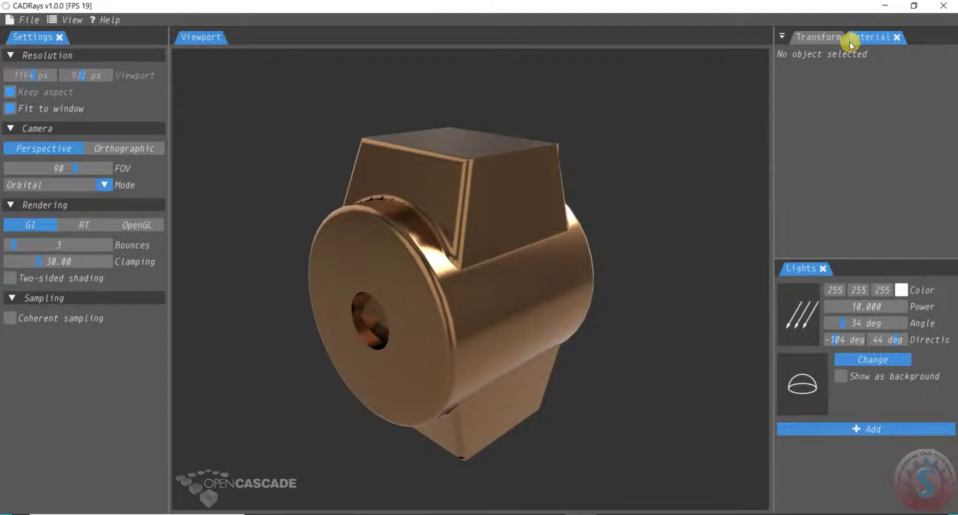
# Step: Reselect the block, set its material roughness to 0.046, and expand the Textures and Emission settings
pyautogui.click(470, 213)
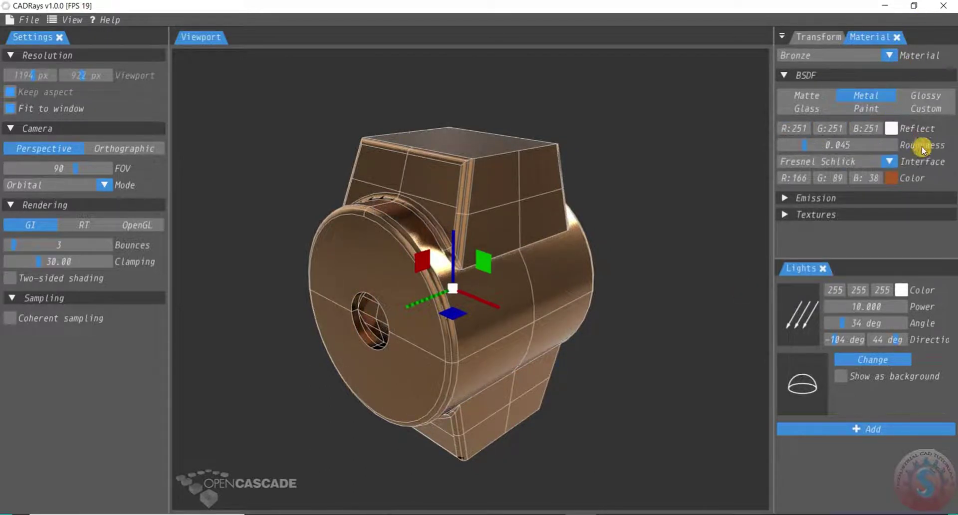
pyautogui.moveTo(807, 148)
pyautogui.mouseDown()
pyautogui.moveTo(843, 150)
pyautogui.moveTo(804, 145)
pyautogui.mouseUp()
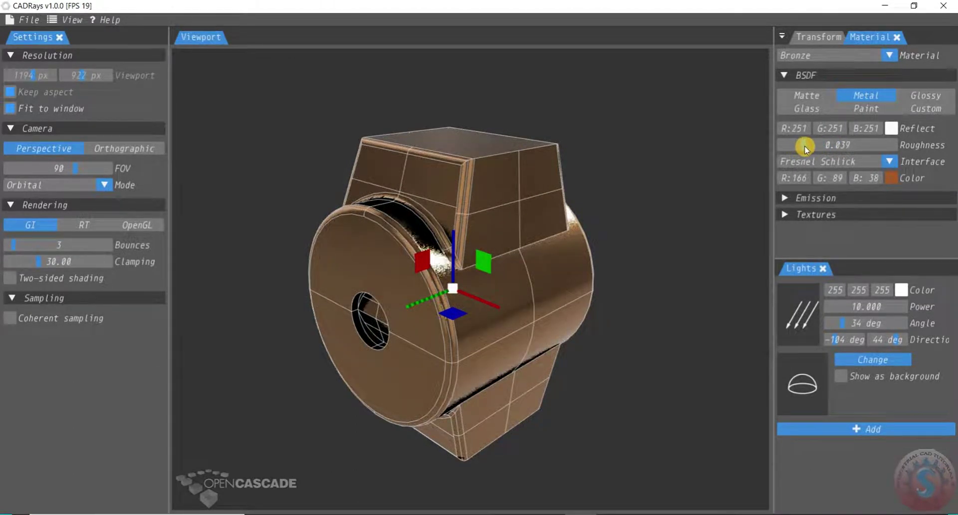
pyautogui.click(890, 161)
pyautogui.click(892, 162)
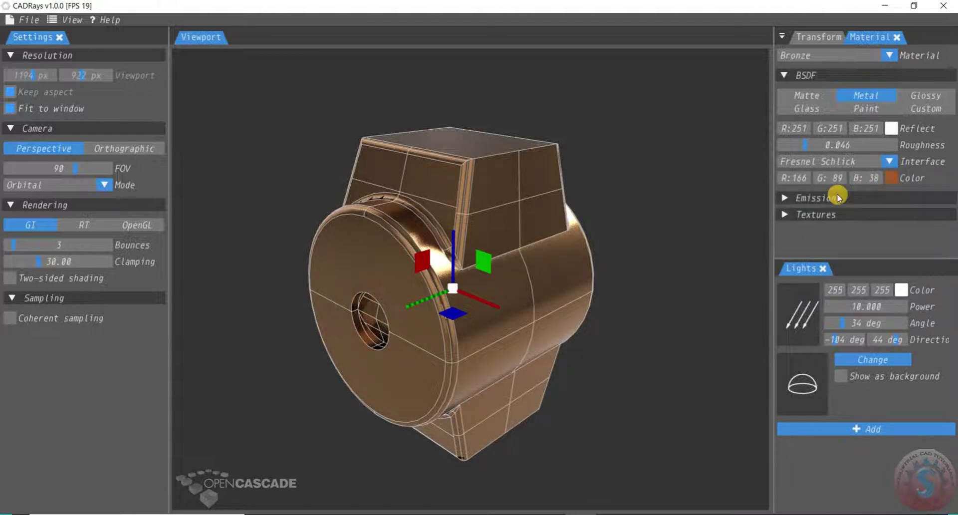
pyautogui.click(786, 216)
pyautogui.click(786, 200)
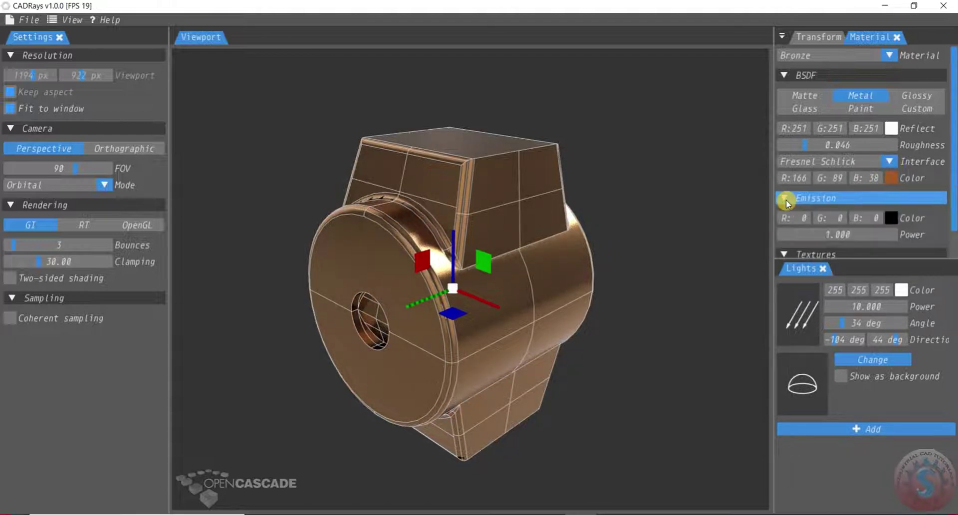
# Step: Look through the CADRays license information and its list of open source components, and close it
pyautogui.click(109, 20)
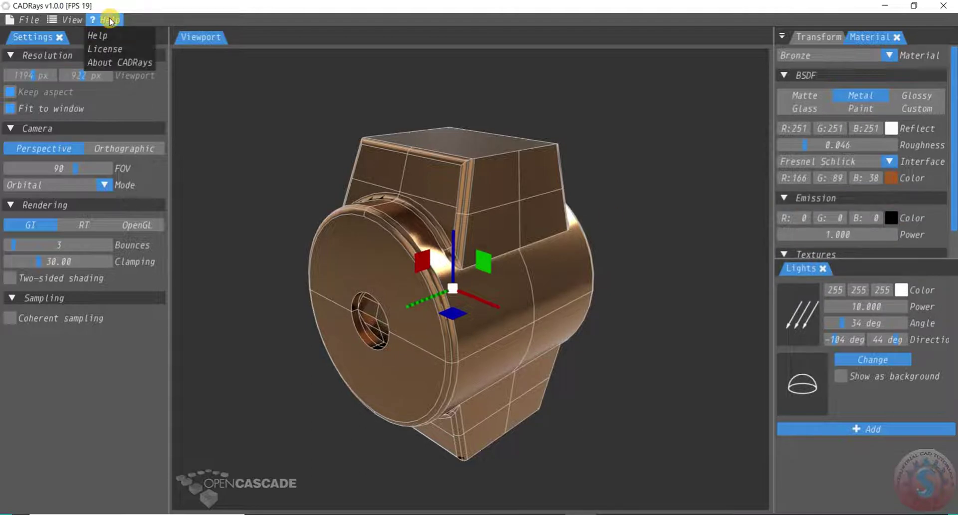
pyautogui.click(110, 50)
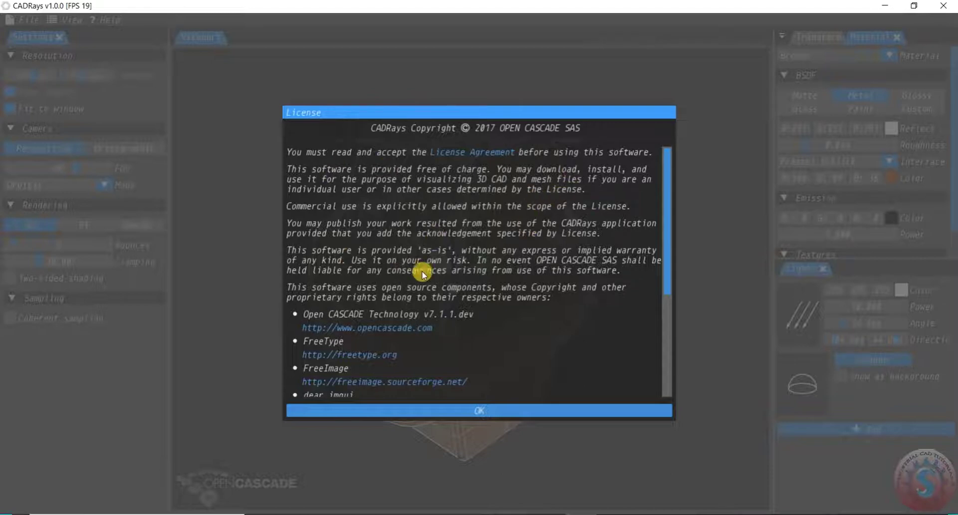
pyautogui.scroll(-5, 497, 195)
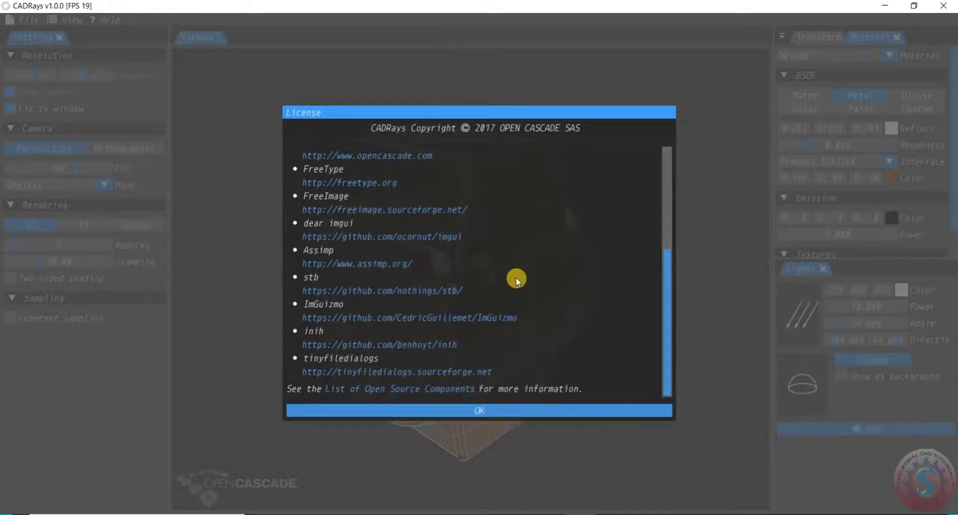
pyautogui.scroll(5, 517, 280)
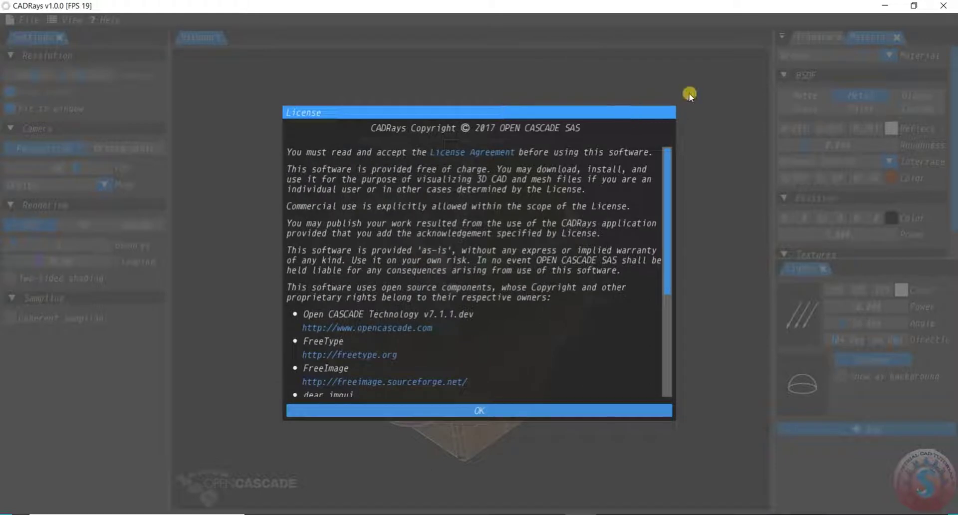
pyautogui.click(526, 405)
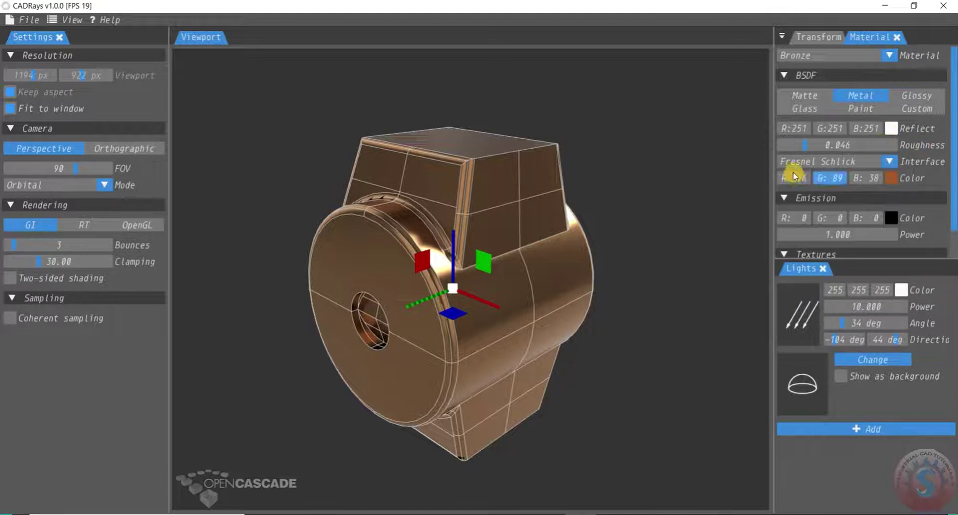
# Step: Keep the Fresnel Schlick interface, set the red value of the Bronze interface colour to 167, and deselect the block
pyautogui.click(889, 161)
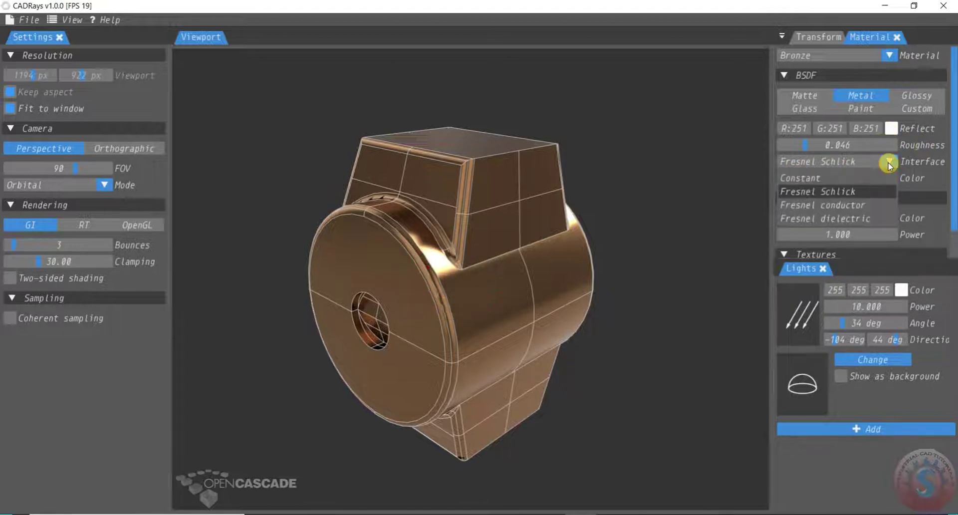
pyautogui.click(831, 194)
pyautogui.click(795, 180)
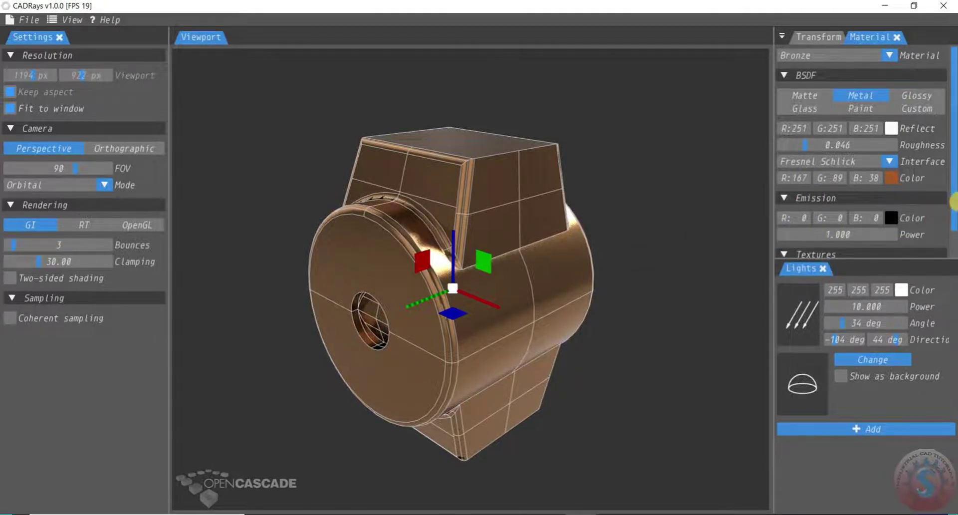
pyautogui.click(617, 241)
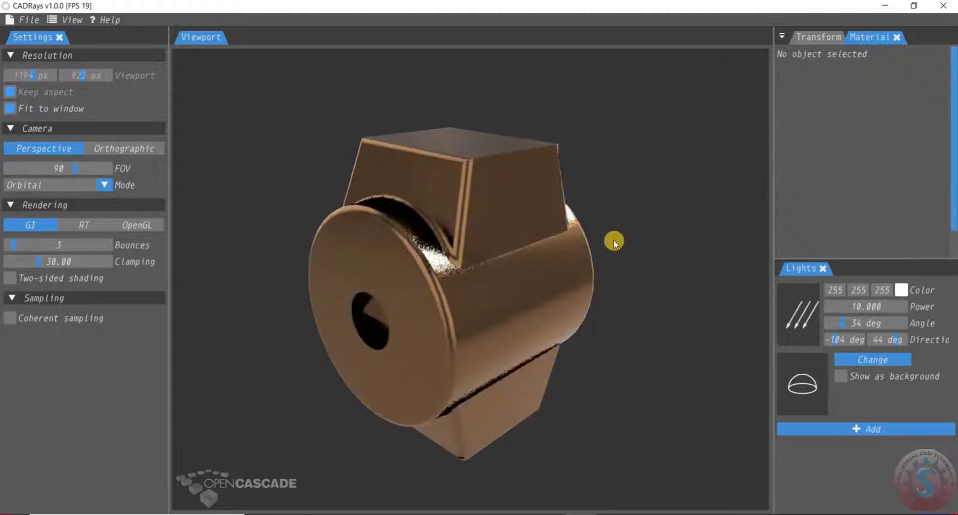
# Step: Select the block, show the image chooser for adding a texture to its material, and close it without choosing a file
pyautogui.click(524, 216)
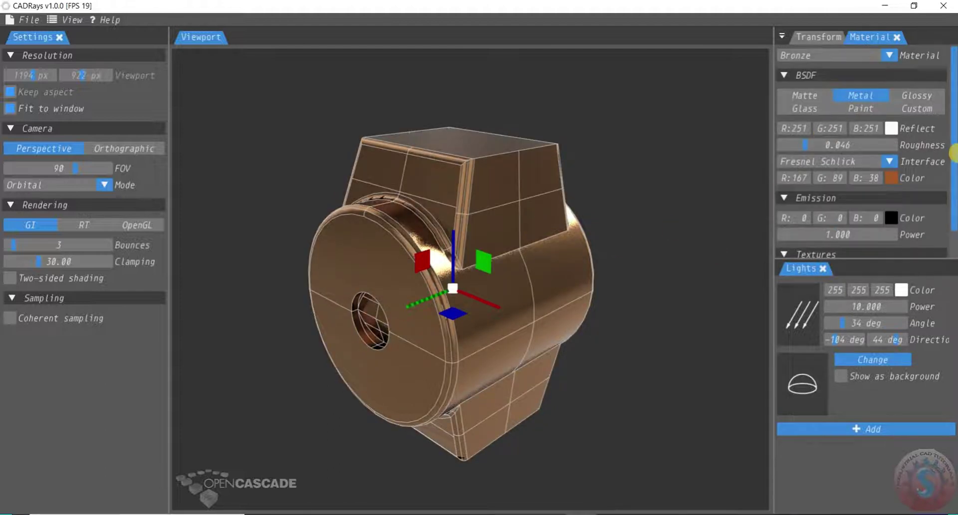
pyautogui.scroll(-1, 953, 152)
pyautogui.click(868, 244)
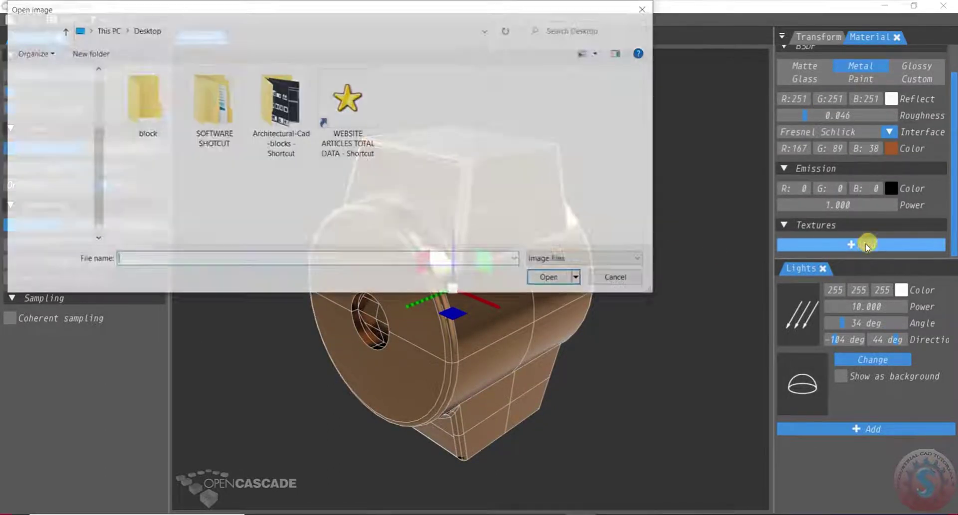
pyautogui.click(649, 9)
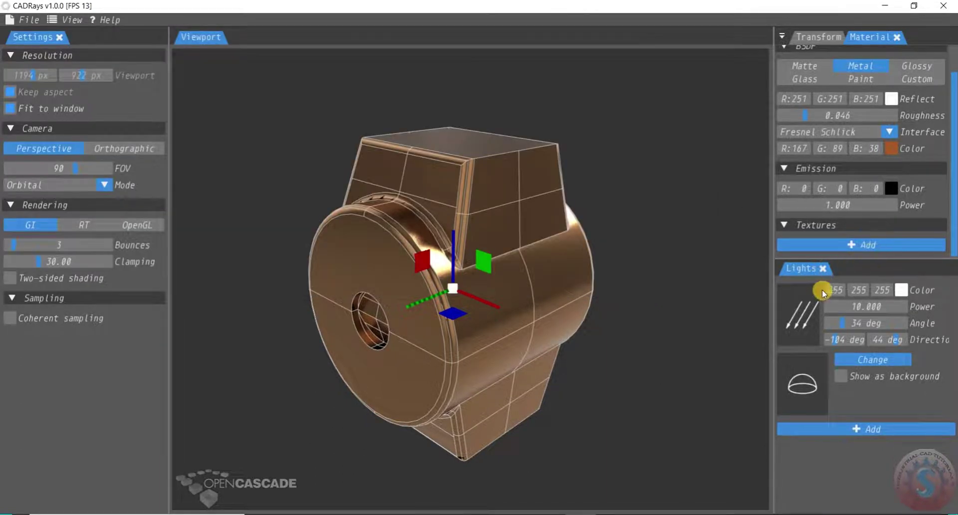
# Step: Set the directional light's power to 8.500 and check the block from farther away and close up
pyautogui.moveTo(828, 310)
pyautogui.moveTo(849, 307)
pyautogui.mouseDown()
pyautogui.moveTo(864, 309)
pyautogui.moveTo(846, 310)
pyautogui.mouseUp()
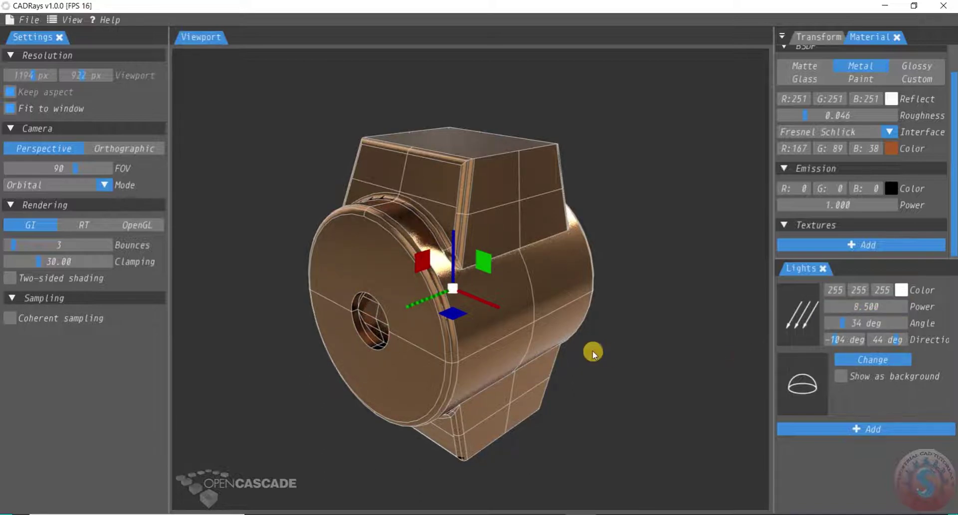
pyautogui.scroll(-5, 595, 265)
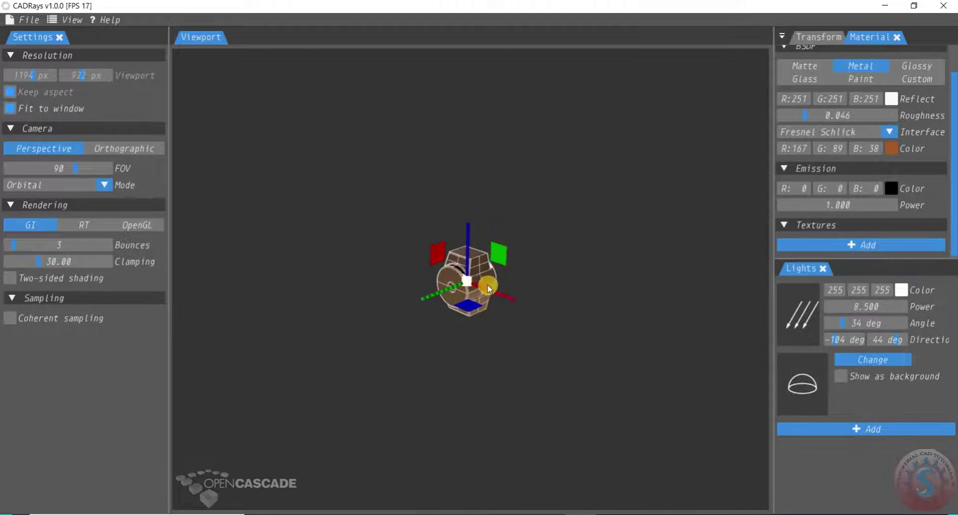
pyautogui.scroll(6, 545, 263)
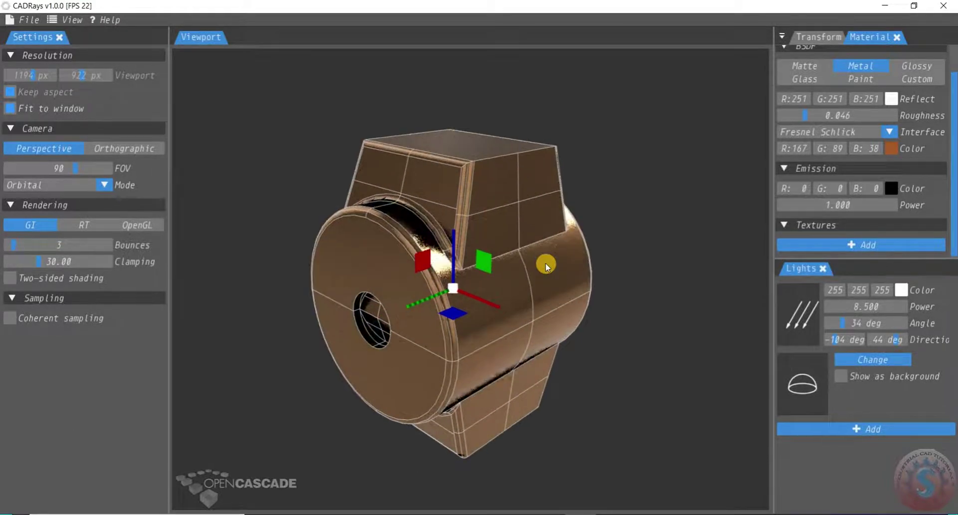
# Step: Show the environment map as background while viewing the block from several angles, and turn the background off again
pyautogui.click(842, 377)
pyautogui.scroll(-1, 664, 276)
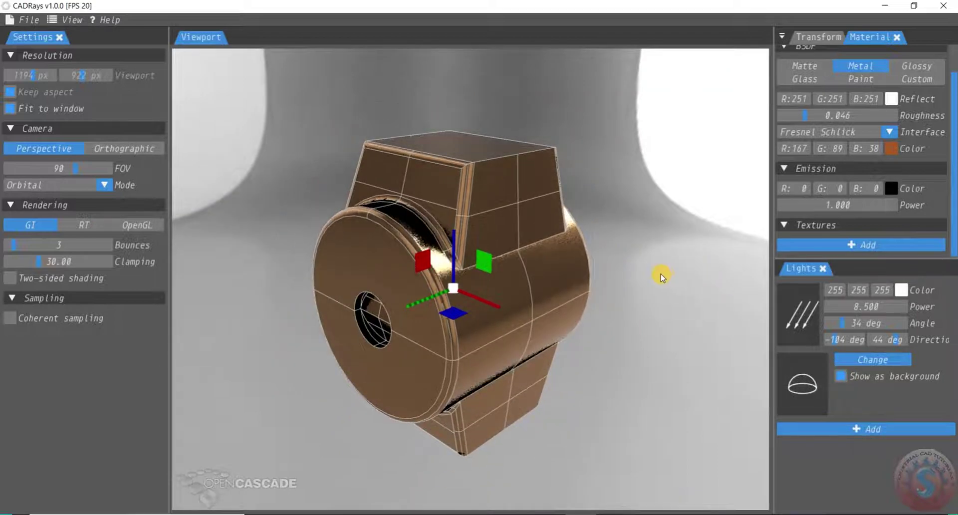
pyautogui.scroll(1, 662, 276)
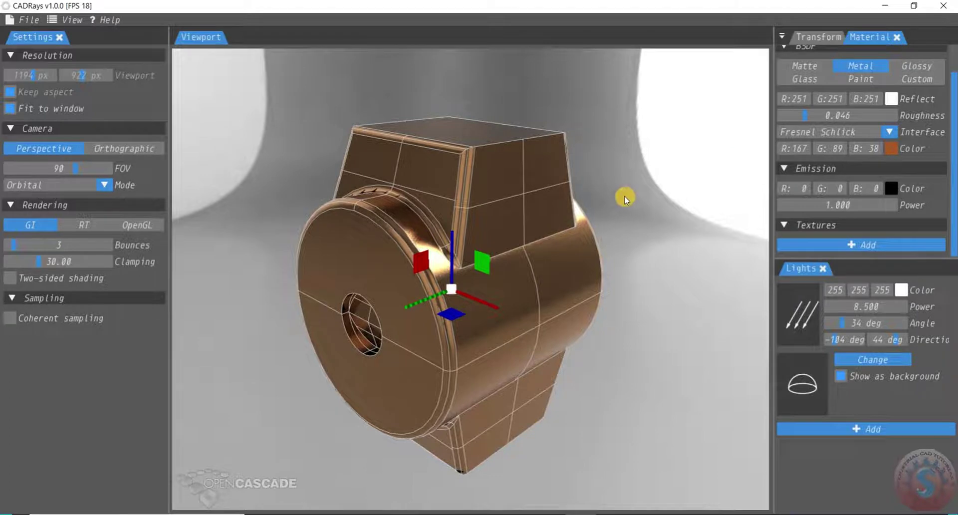
pyautogui.scroll(-1, 617, 190)
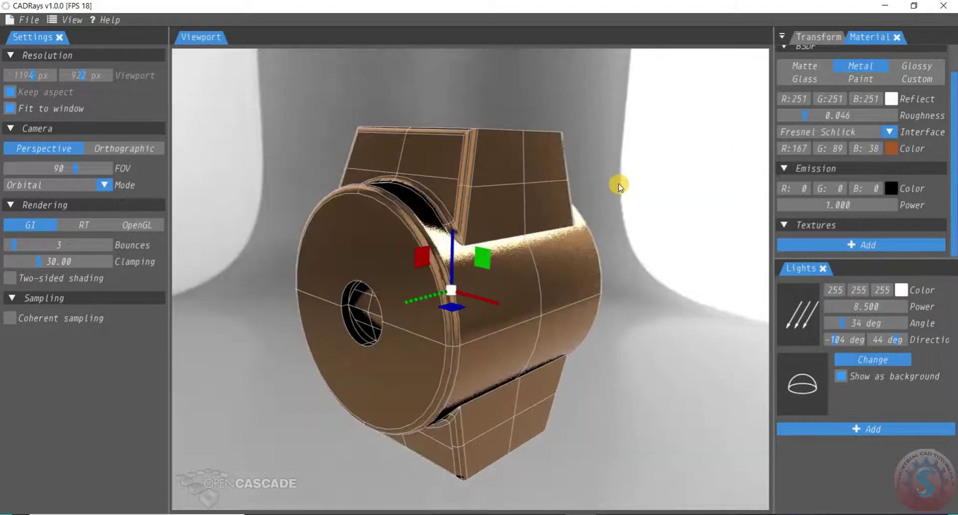
pyautogui.moveTo(644, 193); pyautogui.dragTo(445, 378)
pyautogui.moveTo(450, 303); pyautogui.dragTo(387, 343)
pyautogui.moveTo(585, 212); pyautogui.dragTo(639, 201)
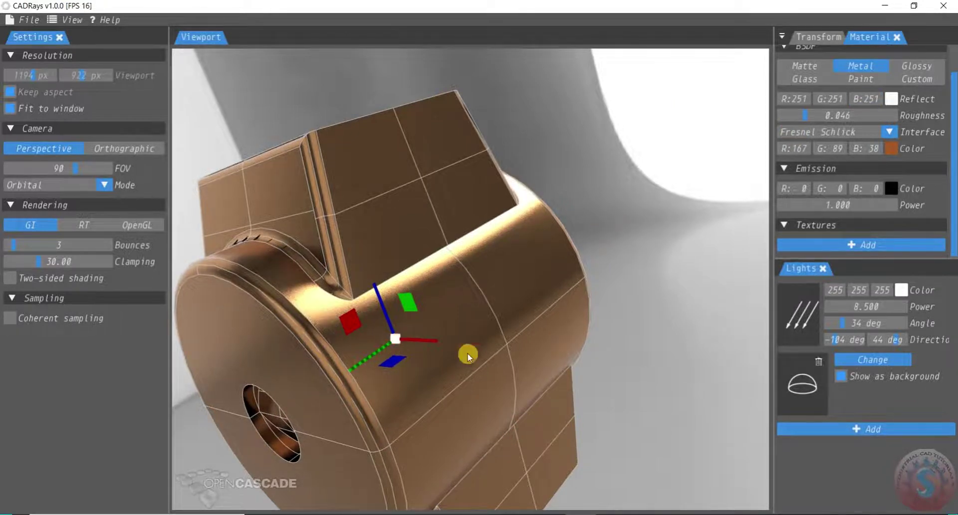
pyautogui.moveTo(419, 343); pyautogui.dragTo(552, 263)
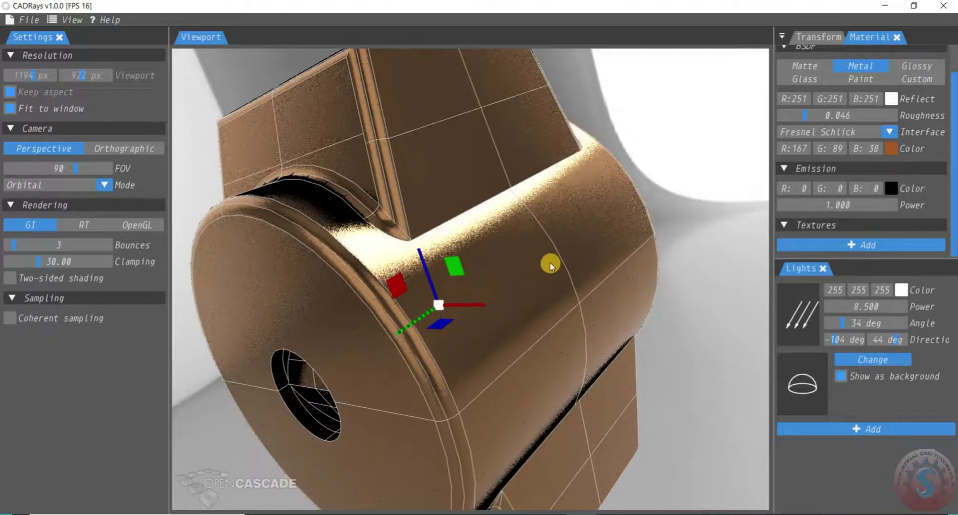
pyautogui.scroll(-3, 552, 265)
pyautogui.click(851, 428)
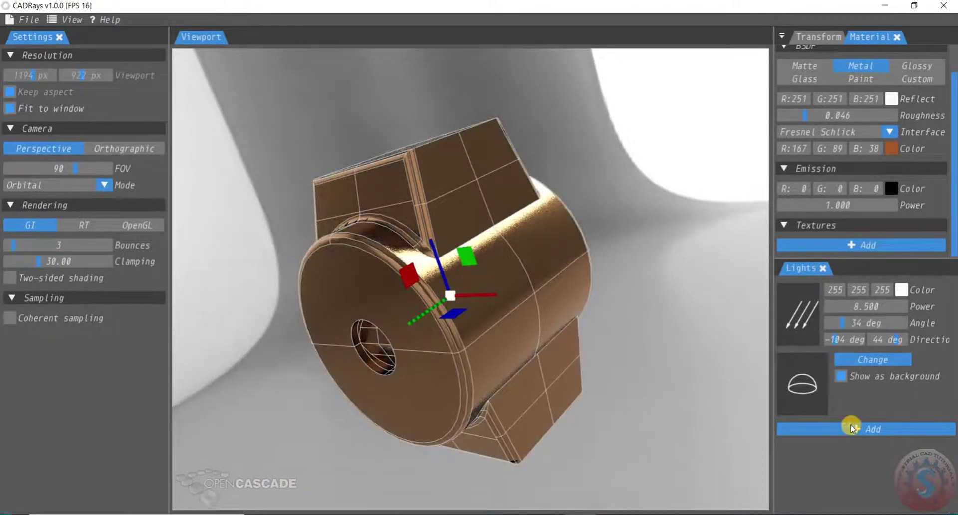
pyautogui.click(841, 376)
pyautogui.moveTo(614, 214); pyautogui.dragTo(643, 352)
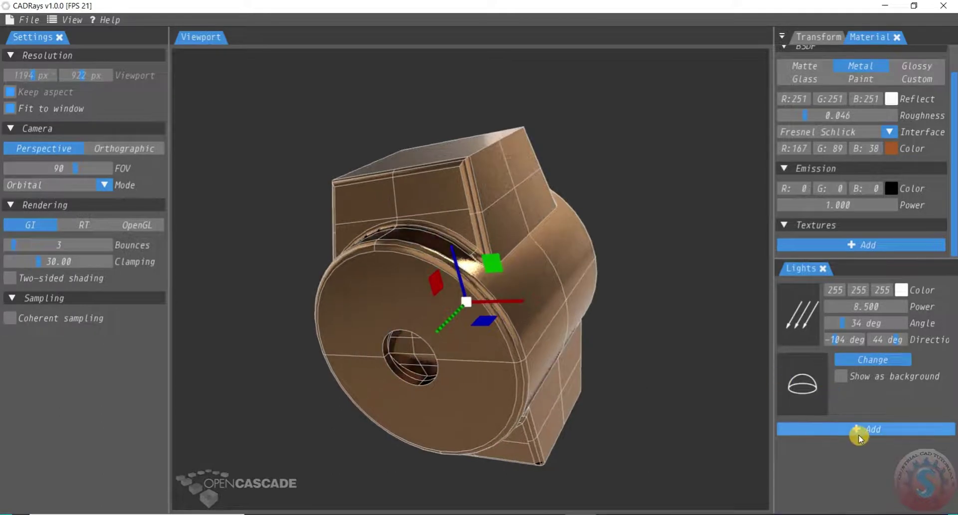
# Step: Add a second directional light to the scene and view its effect on the block from another angle
pyautogui.click(862, 430)
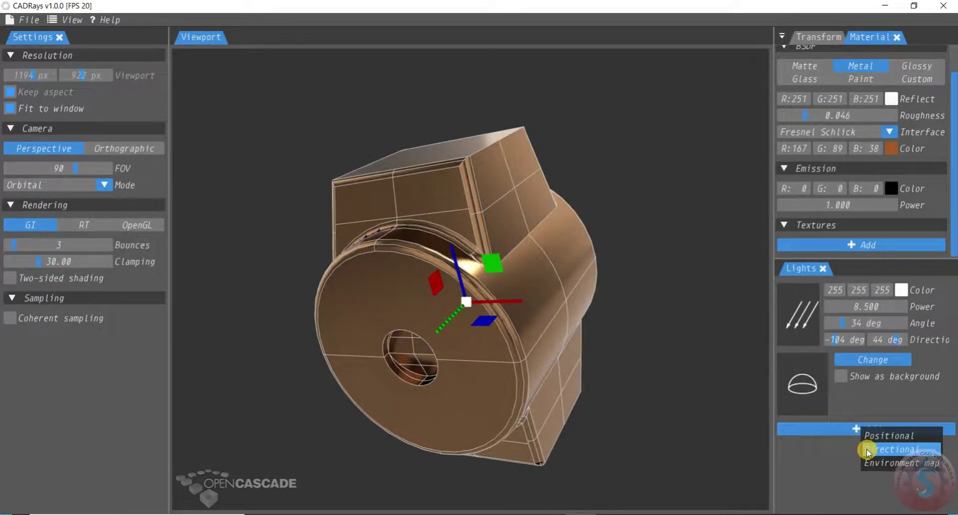
pyautogui.click(867, 450)
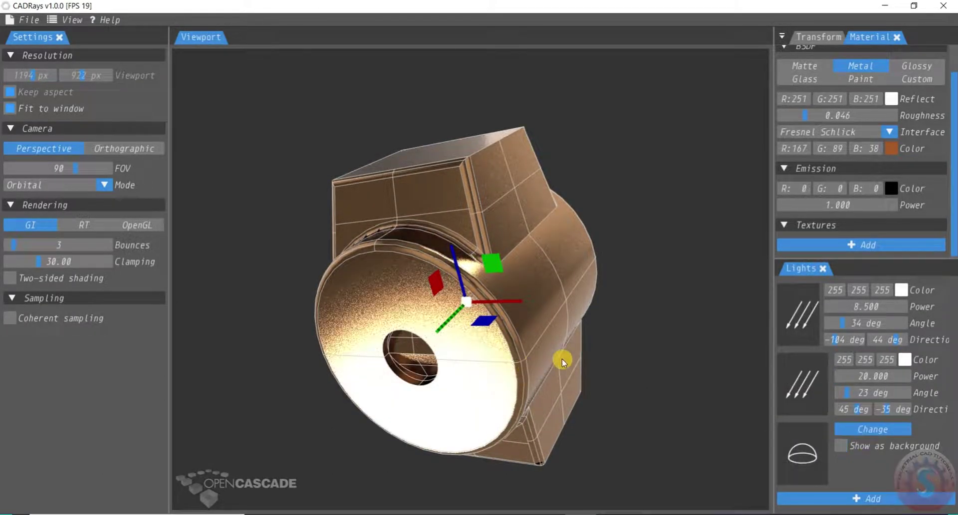
pyautogui.moveTo(592, 319); pyautogui.dragTo(622, 243)
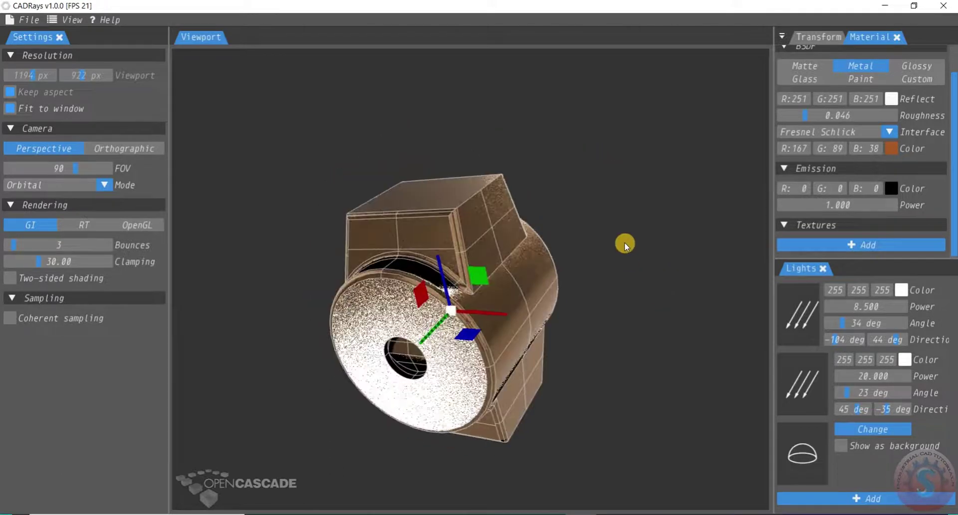
# Step: Delete the environment map light and deselect the block to view it under the two directional lights
pyautogui.click(819, 432)
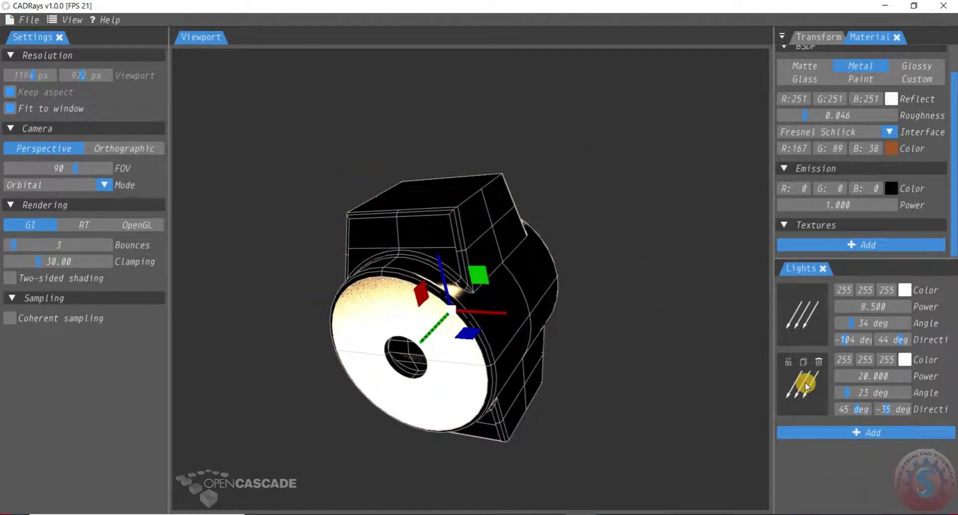
pyautogui.moveTo(807, 388)
pyautogui.click(603, 360)
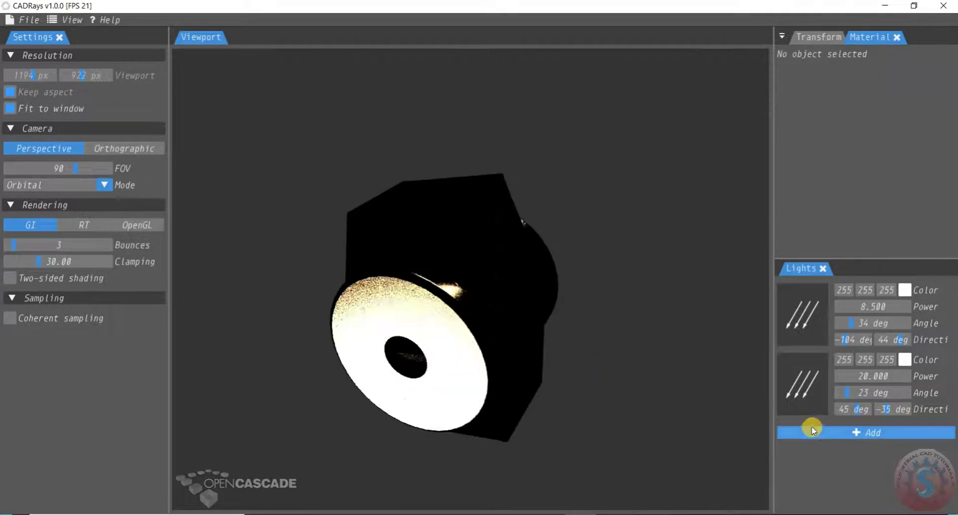
# Step: Replace the second directional light with a new positional light and view the block from another angle
pyautogui.click(854, 433)
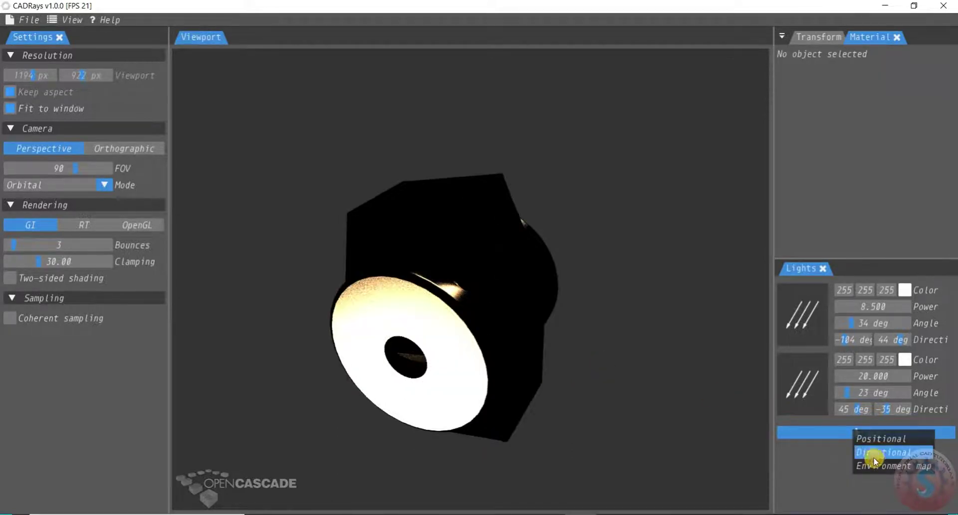
pyautogui.click(877, 441)
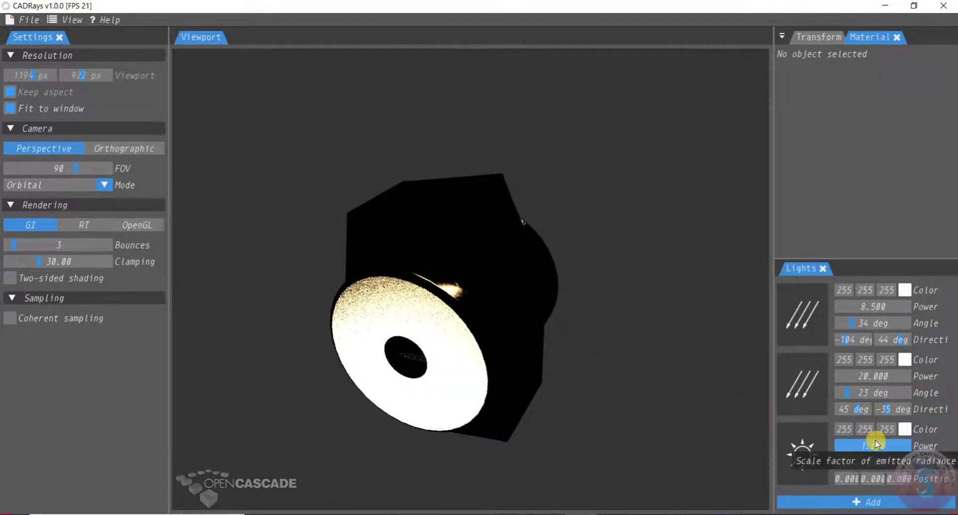
pyautogui.moveTo(807, 384)
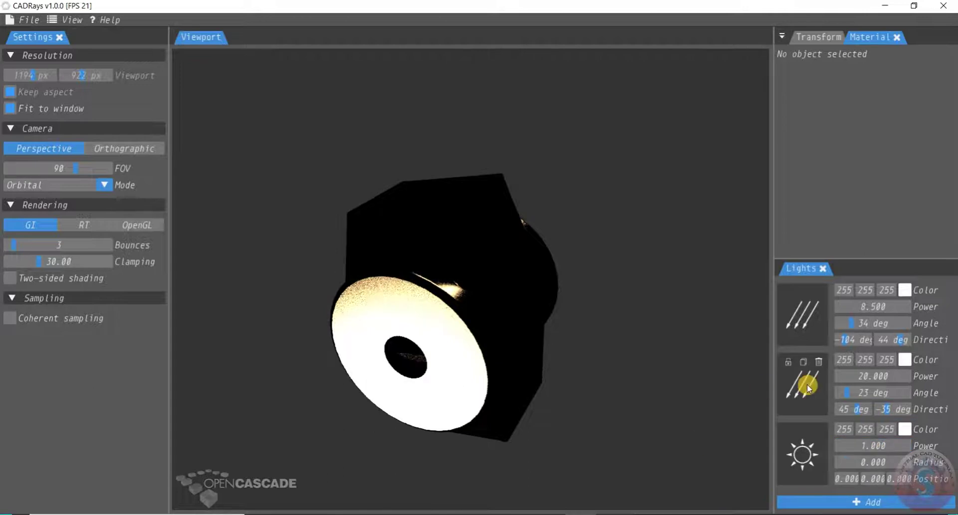
pyautogui.click(819, 362)
pyautogui.moveTo(533, 292); pyautogui.dragTo(559, 283)
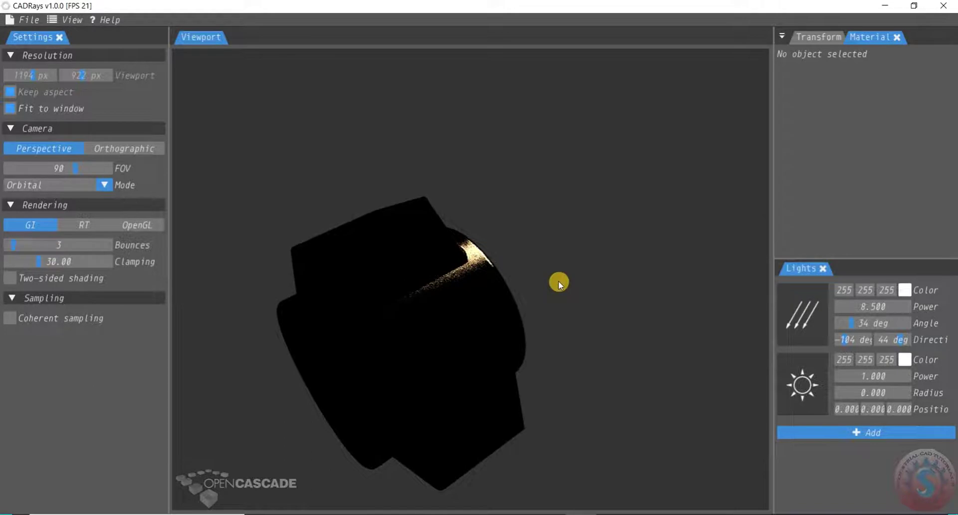
# Step: Import BLOCK-1.step from the block folder into the current scene with Z up and view the model from several angles
pyautogui.click(23, 20)
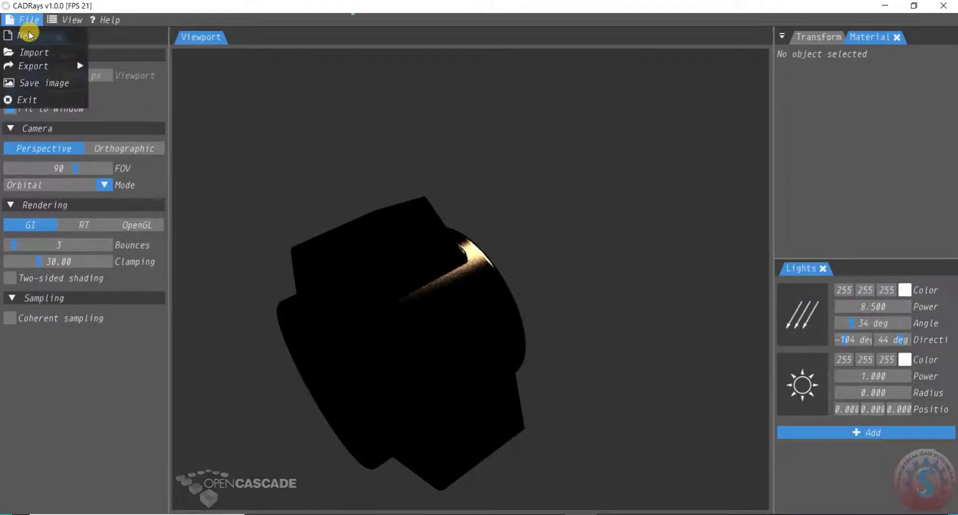
pyautogui.click(612, 146)
pyautogui.hotkey('alt', 'Tab')
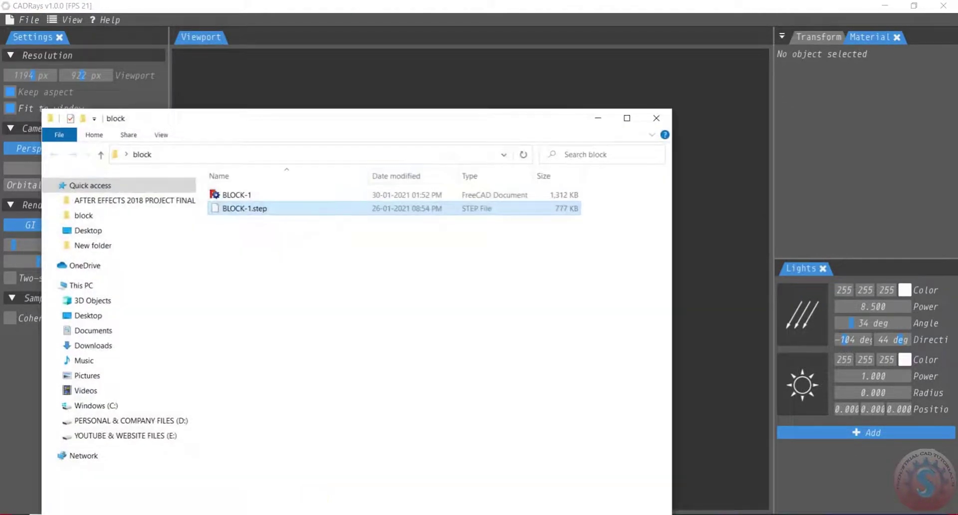
pyautogui.moveTo(507, 123); pyautogui.dragTo(851, 145)
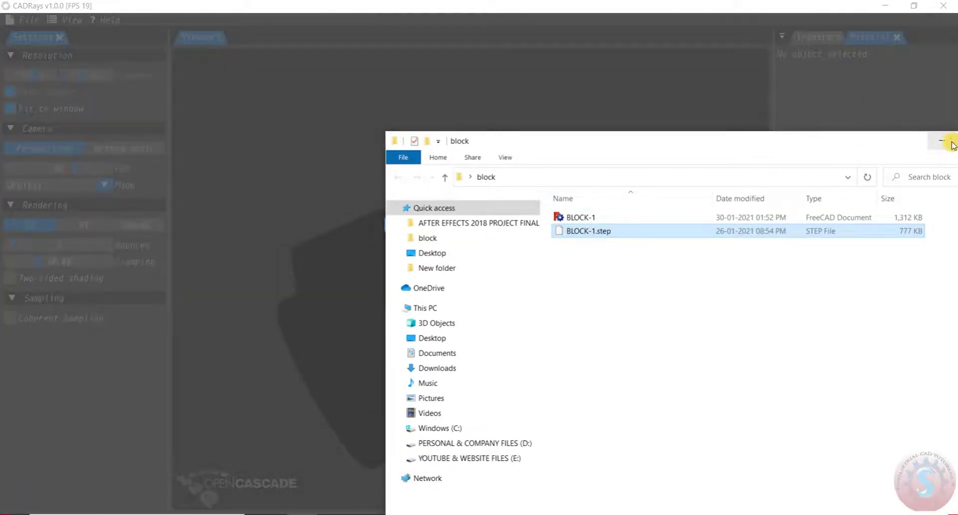
pyautogui.click(943, 142)
pyautogui.click(450, 277)
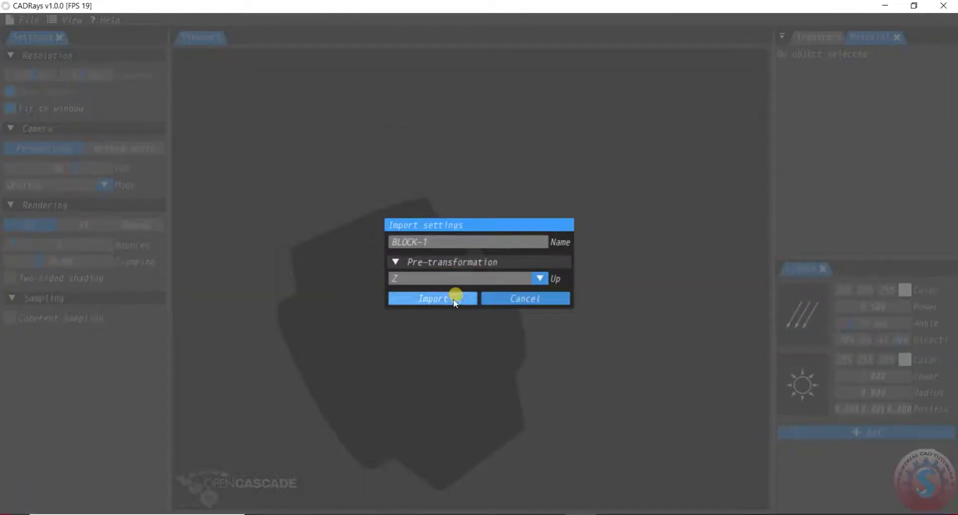
pyautogui.click(454, 297)
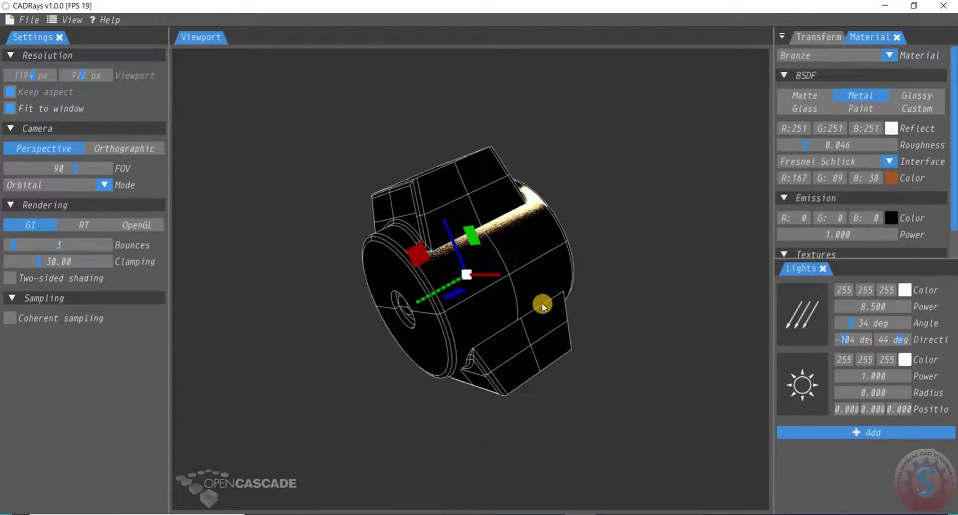
pyautogui.moveTo(810, 389)
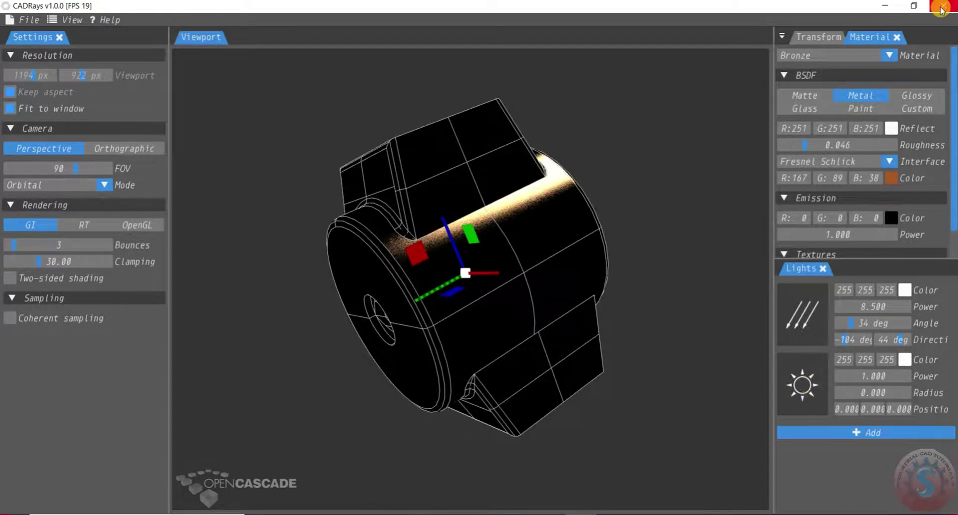
pyautogui.moveTo(436, 275)
pyautogui.mouseDown()
pyautogui.moveTo(413, 397)
pyautogui.moveTo(454, 272)
pyautogui.moveTo(454, 334)
pyautogui.moveTo(428, 268)
pyautogui.mouseUp()
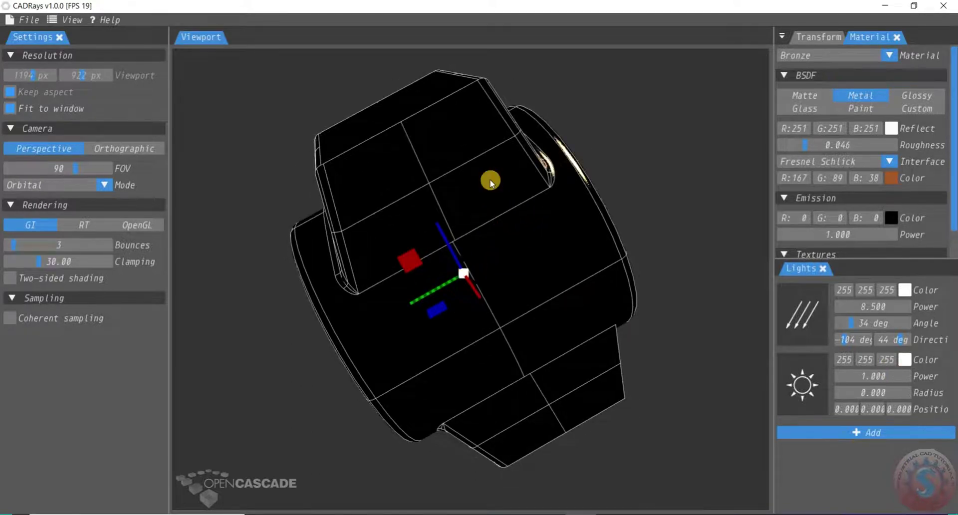
pyautogui.moveTo(496, 270); pyautogui.dragTo(319, 397)
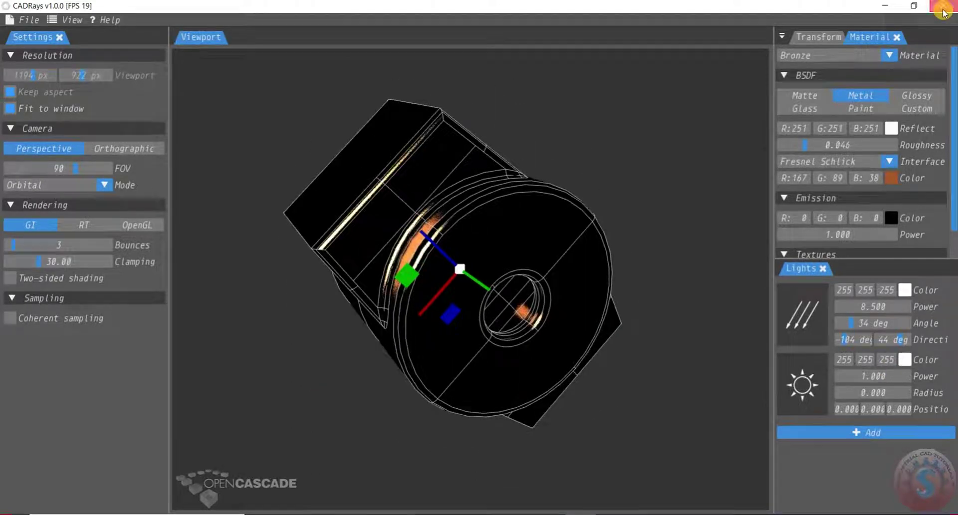
# Step: Restart CADRays with a fresh scene and import BLOCK-1.step from the block folder with Z as the up axis
pyautogui.click(943, 14)
pyautogui.doubleClick(22, 328)
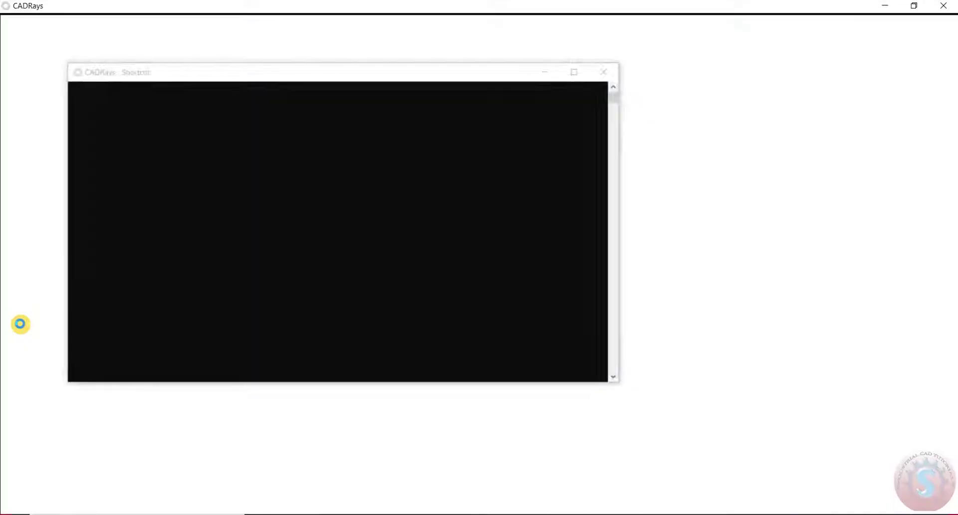
pyautogui.click(341, 510)
pyautogui.moveTo(631, 234); pyautogui.dragTo(281, 253)
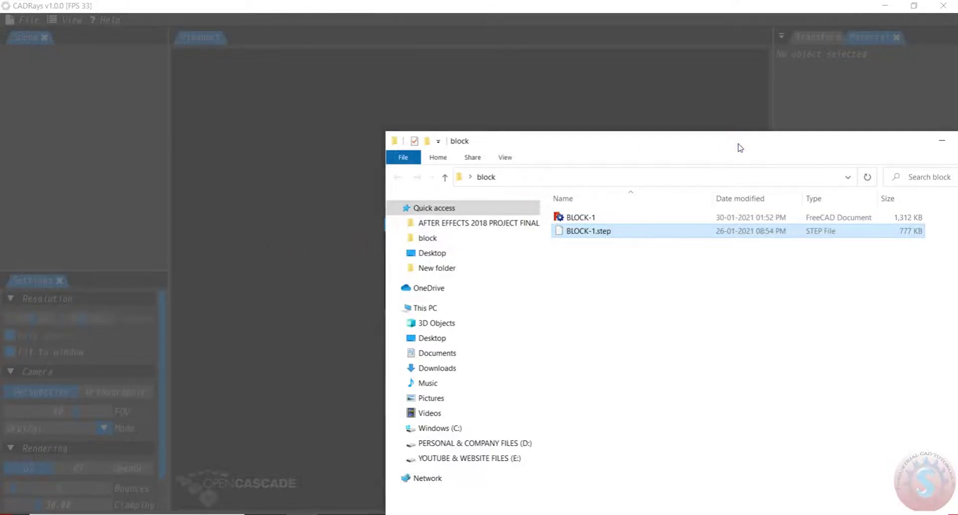
pyautogui.moveTo(740, 147); pyautogui.dragTo(670, 150)
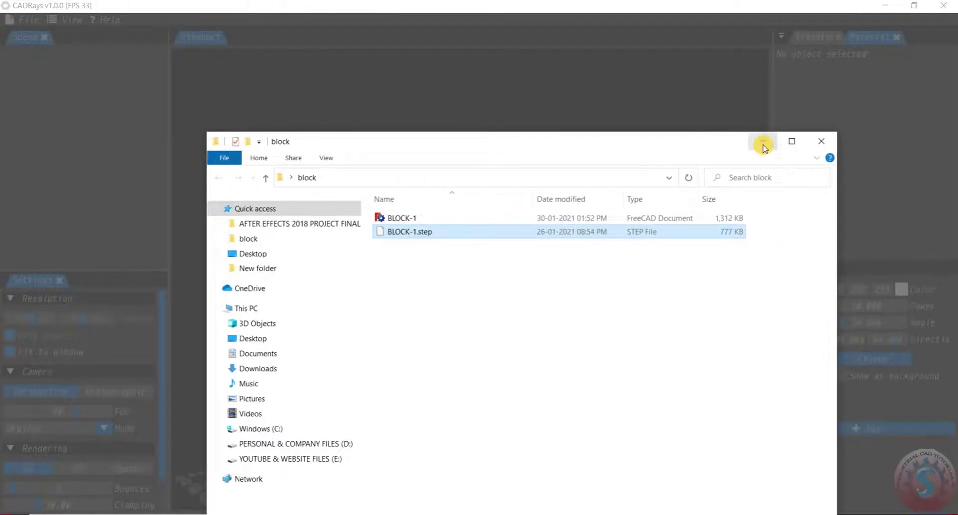
pyautogui.moveTo(674, 149); pyautogui.dragTo(697, 170)
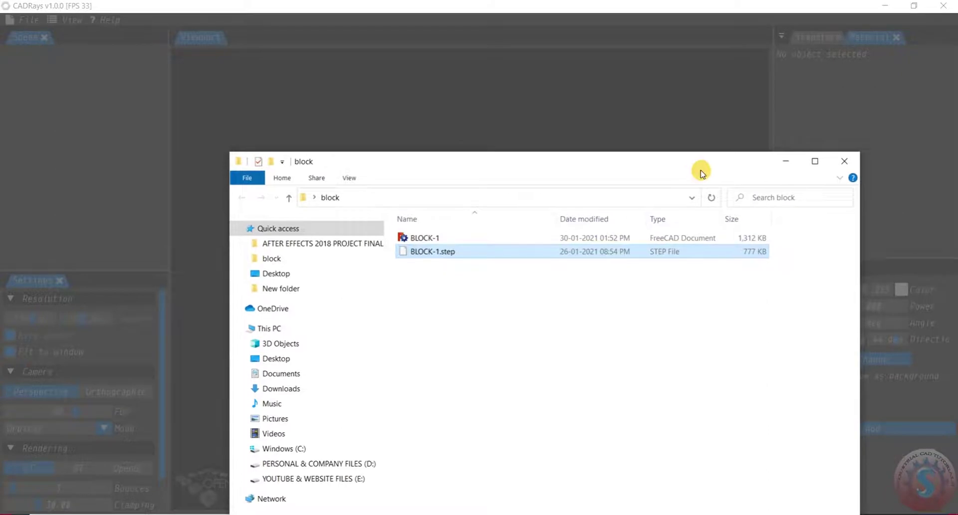
pyautogui.click(787, 162)
pyautogui.click(405, 300)
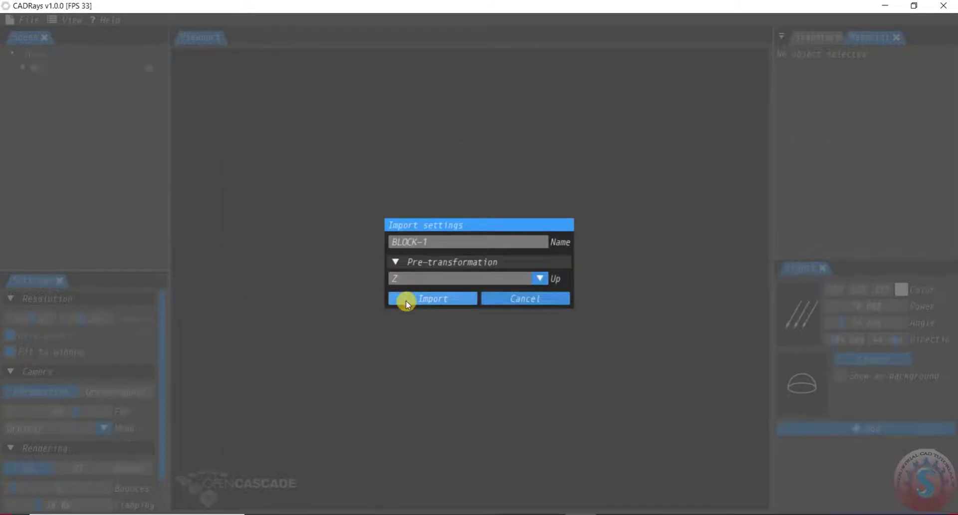
# Step: Rotate the block with the rotation manipulator to about -22° in X, 7° in Y and -168° in Z, and deselect it
pyautogui.scroll(-5, 624, 331)
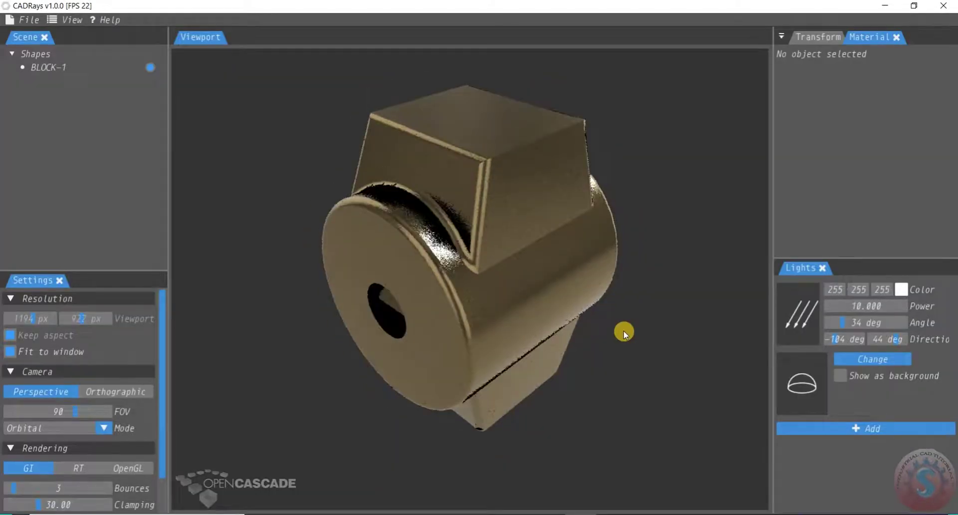
pyautogui.moveTo(617, 322); pyautogui.dragTo(614, 293)
pyautogui.scroll(1, 613, 289)
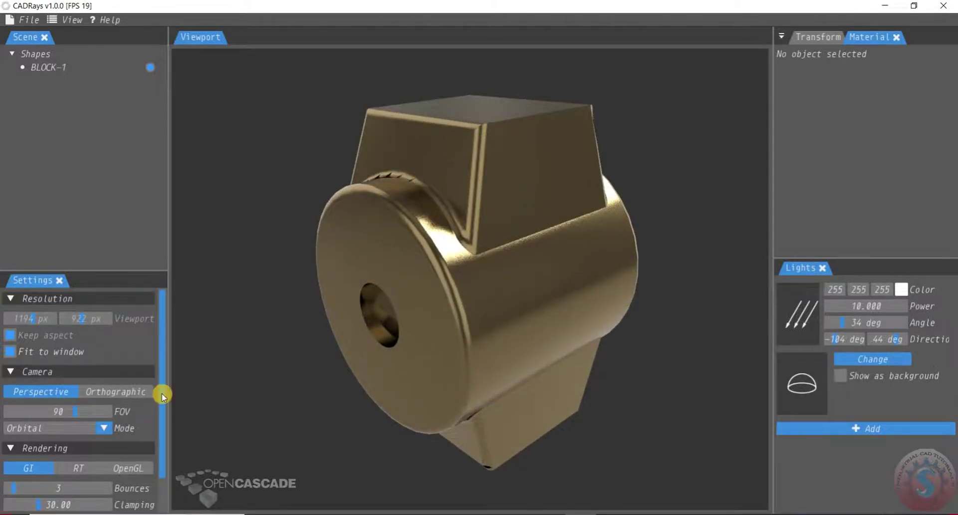
pyautogui.scroll(-2, 160, 418)
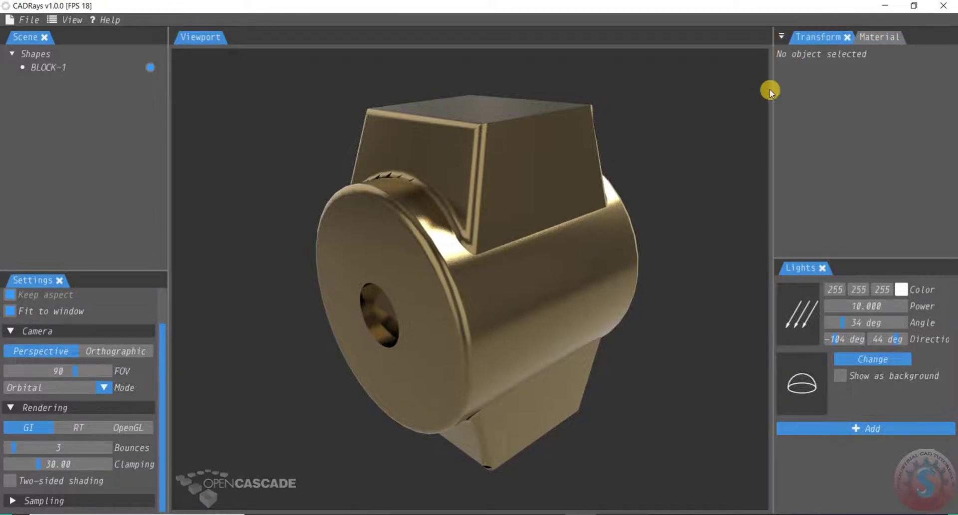
pyautogui.click(559, 160)
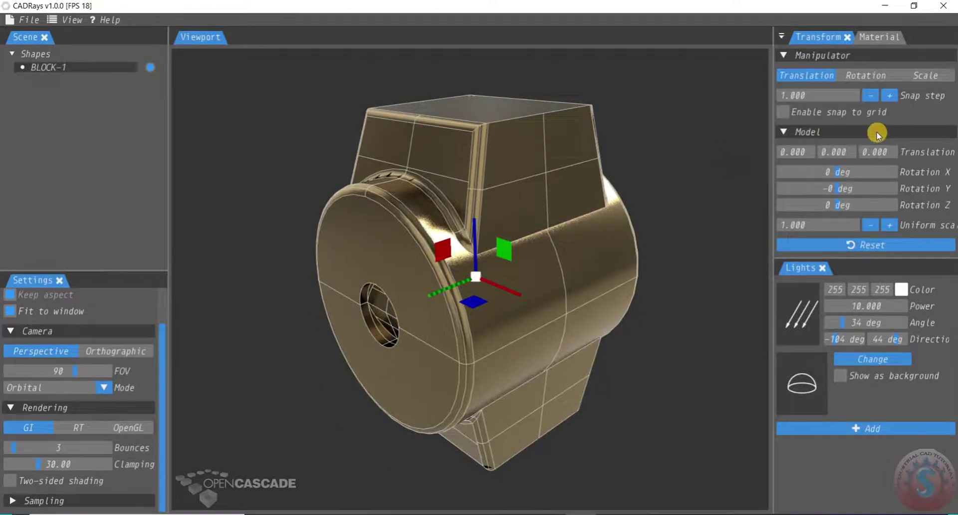
pyautogui.click(863, 79)
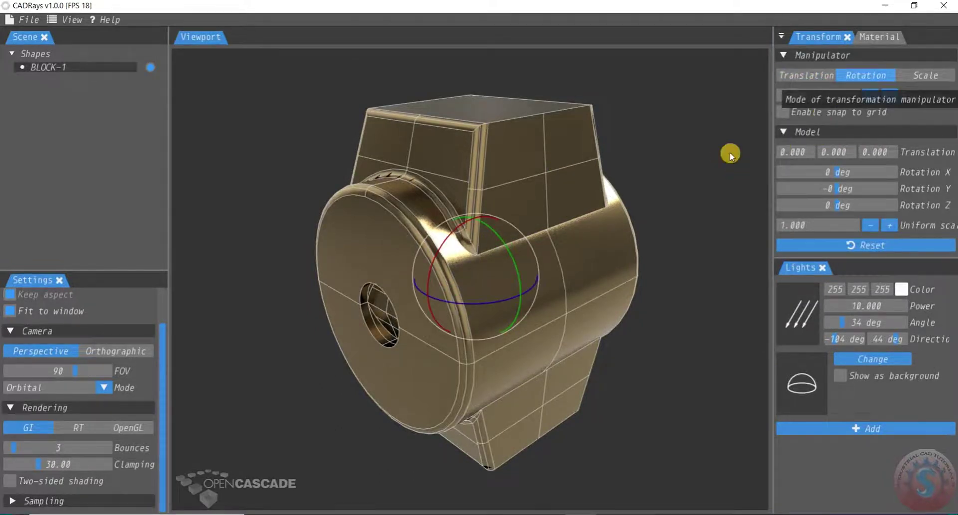
pyautogui.moveTo(505, 251); pyautogui.dragTo(571, 258)
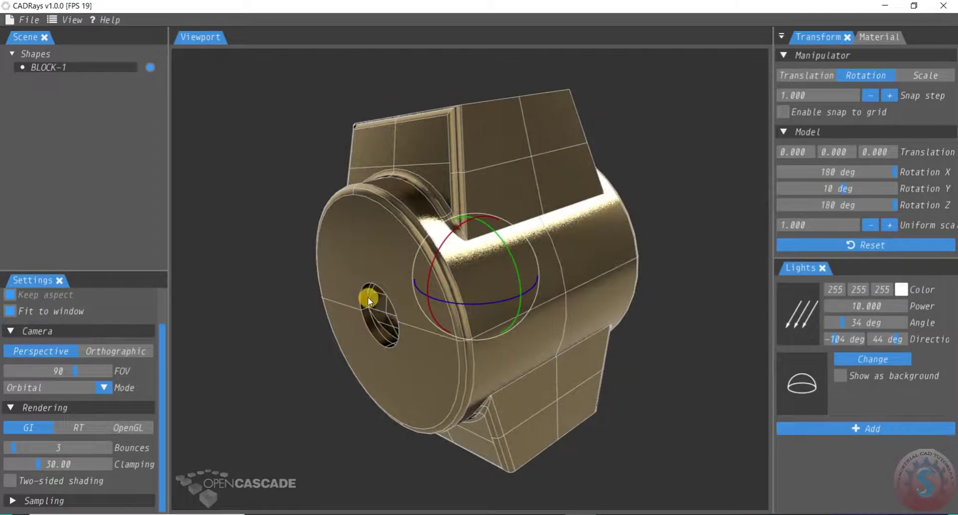
pyautogui.moveTo(431, 272); pyautogui.dragTo(442, 306)
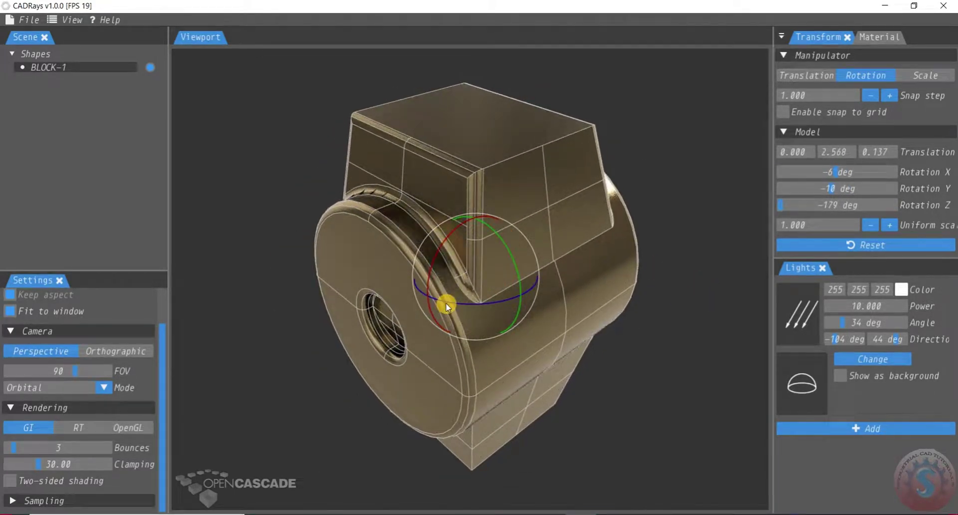
pyautogui.moveTo(539, 313); pyautogui.dragTo(395, 217)
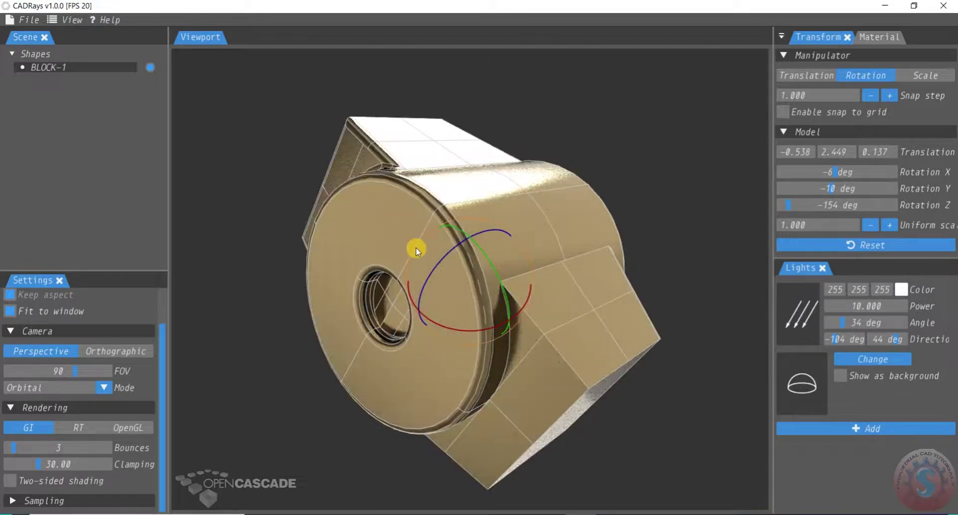
pyautogui.moveTo(410, 264); pyautogui.dragTo(395, 279)
pyautogui.click(714, 184)
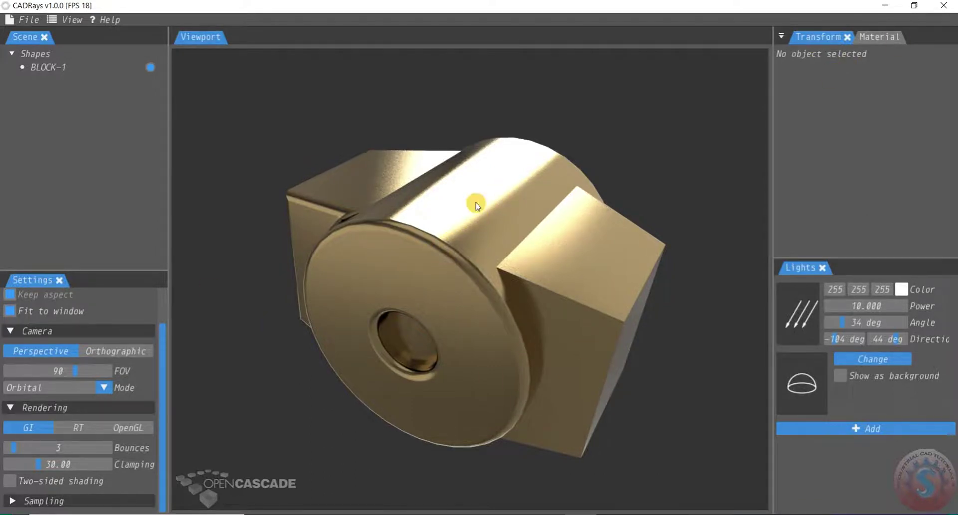
# Step: Select BLOCK-1 in the viewport and again from the scene list to view its transform values, deselecting it each time
pyautogui.click(453, 222)
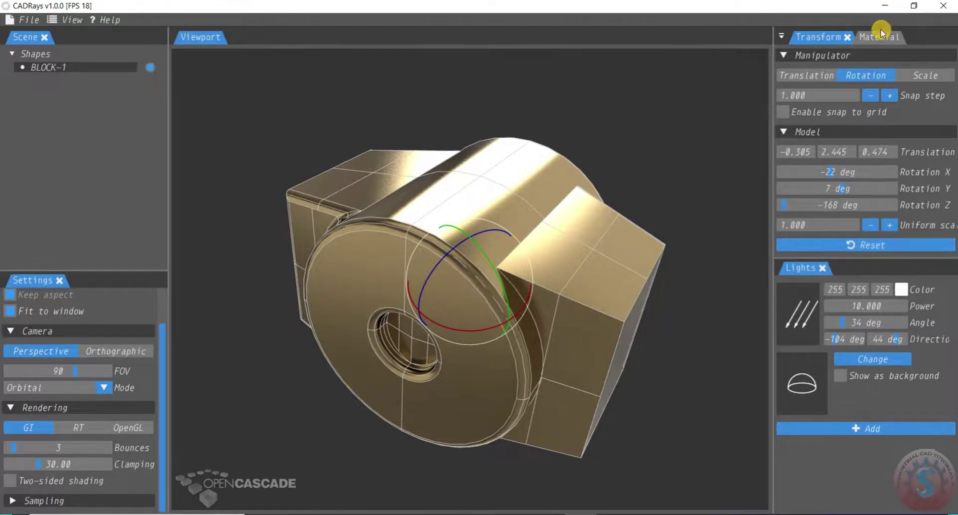
pyautogui.click(706, 191)
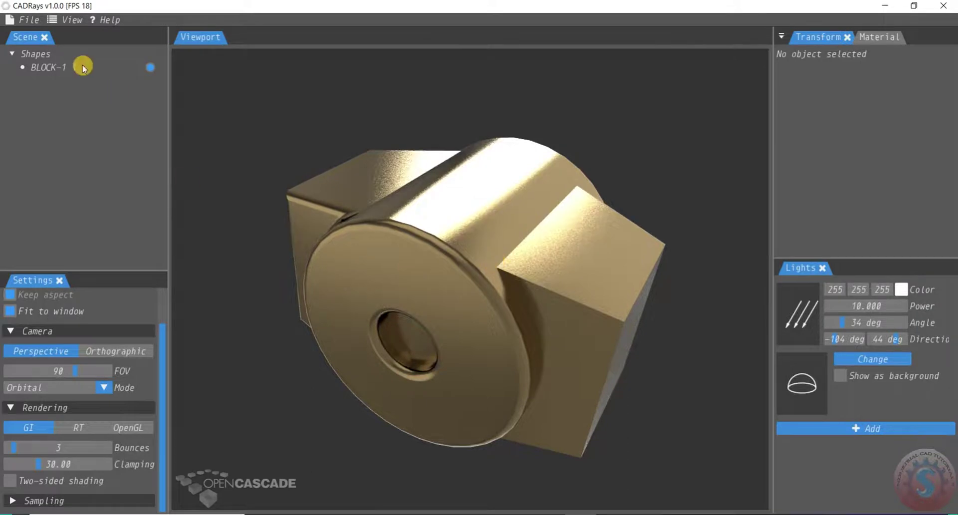
pyautogui.click(60, 68)
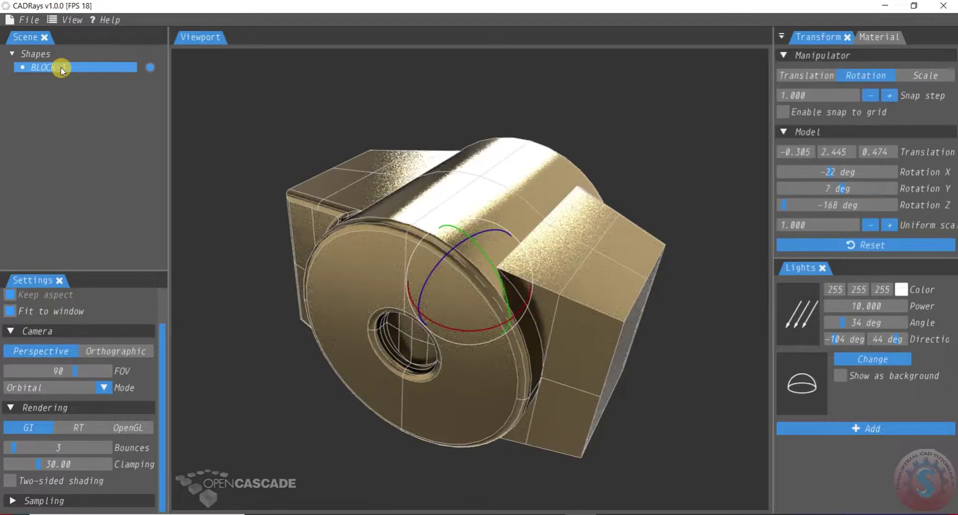
pyautogui.click(289, 115)
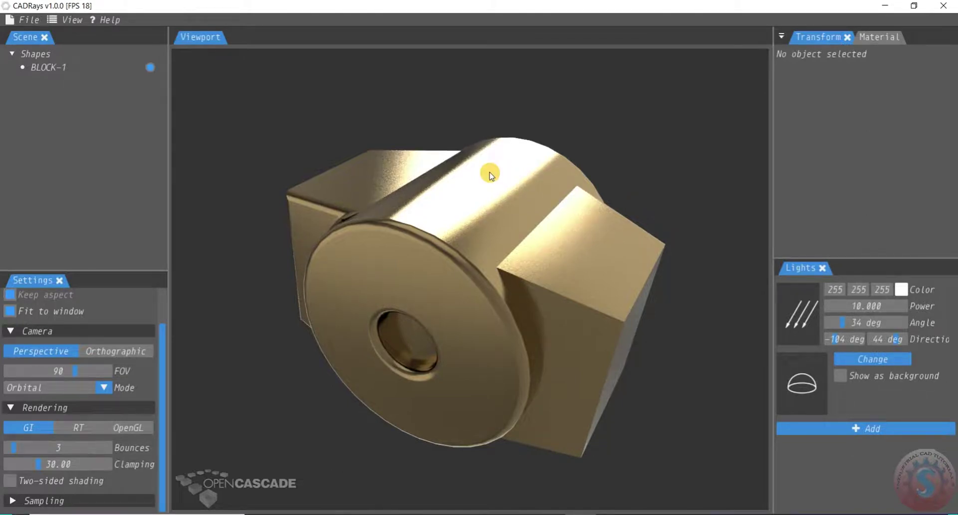
# Step: Switch to the block folder in File Explorer to look at the BLOCK-1 FreeCAD document and BLOCK-1.step, and return to CADRays
pyautogui.hotkey('alt', 'Tab')
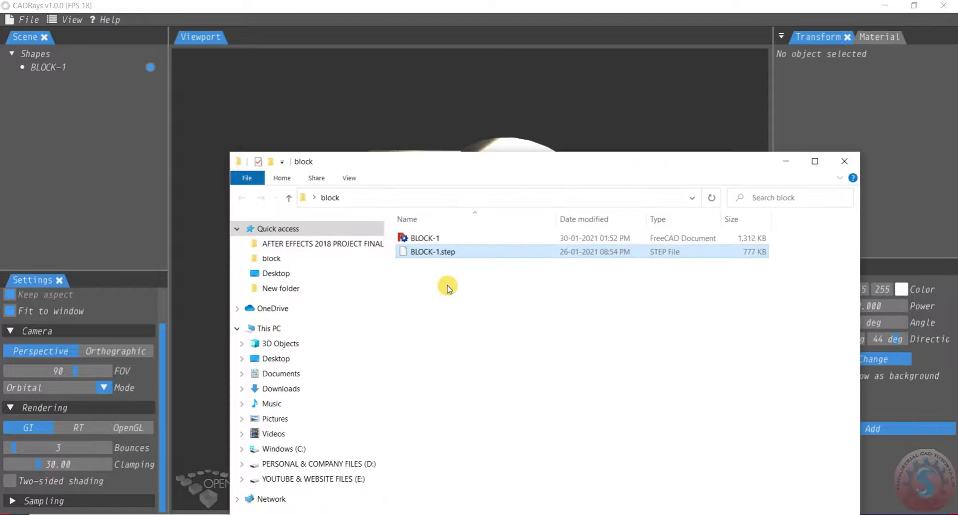
pyautogui.click(397, 154)
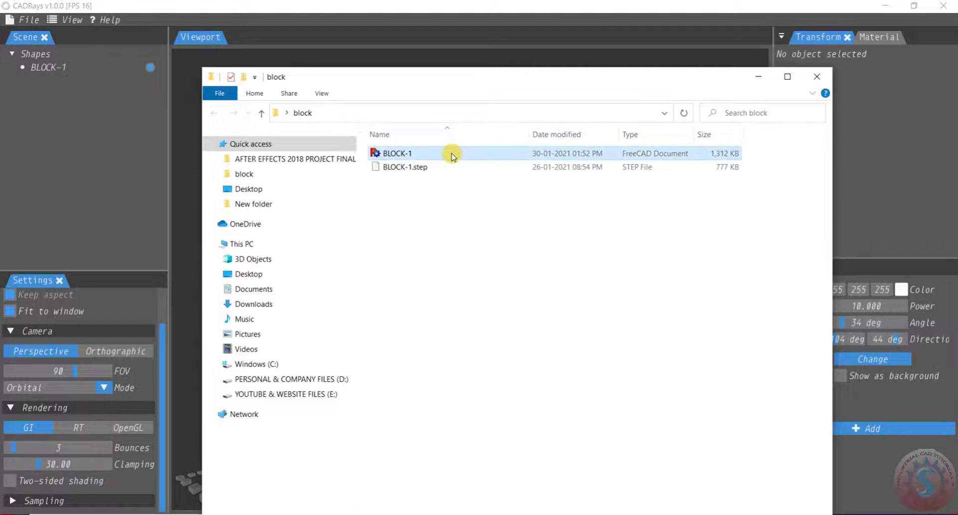
pyautogui.click(425, 168)
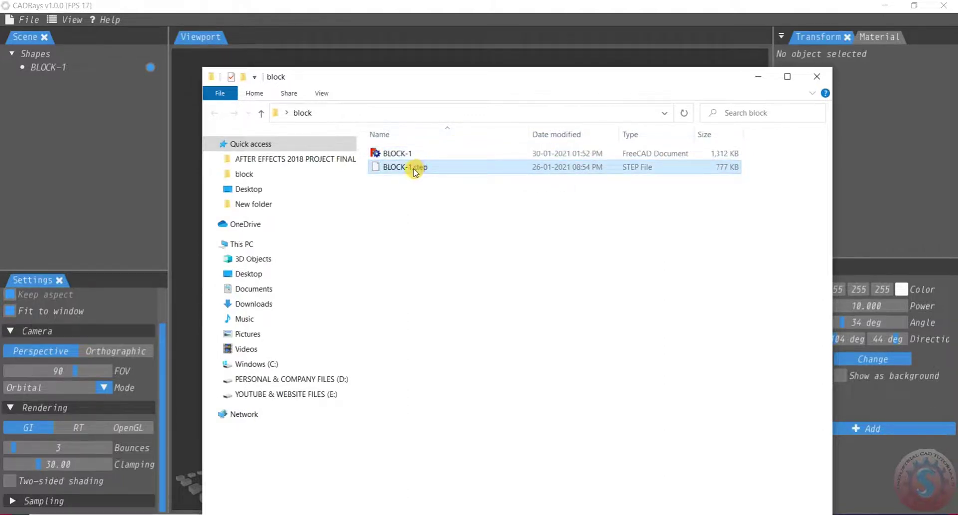
pyautogui.click(407, 223)
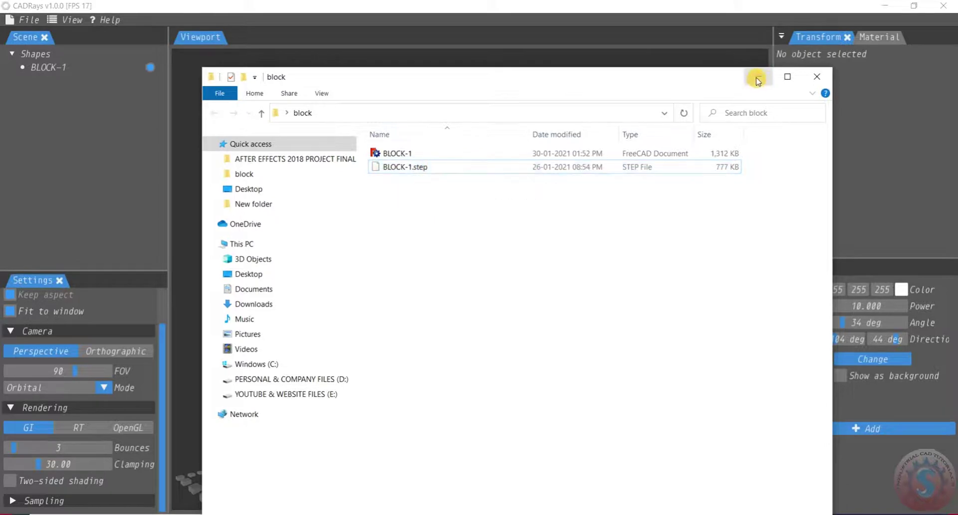
pyautogui.click(758, 79)
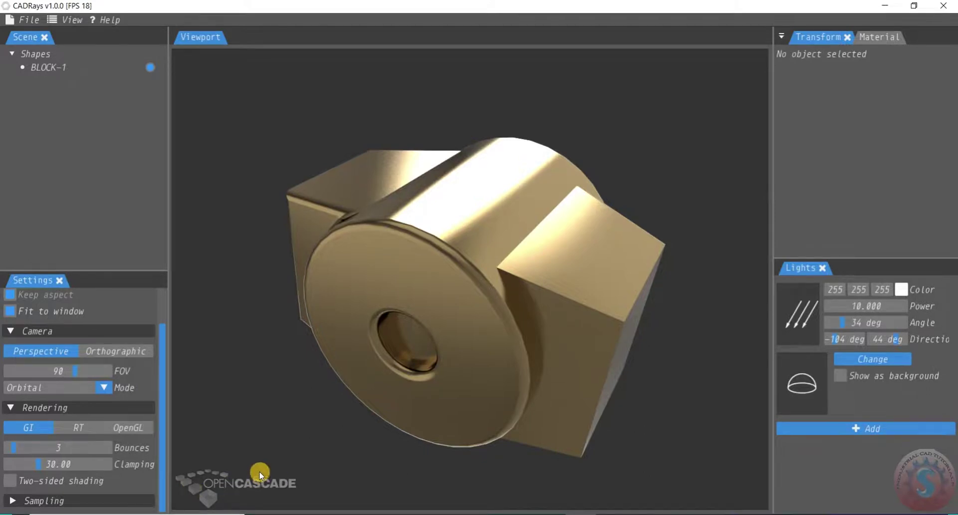
# Step: Switch to Task Manager to check GPU, Wi-Fi, disk, memory and CPU performance during rendering, and minimize it to return to CADRays
pyautogui.click(487, 474)
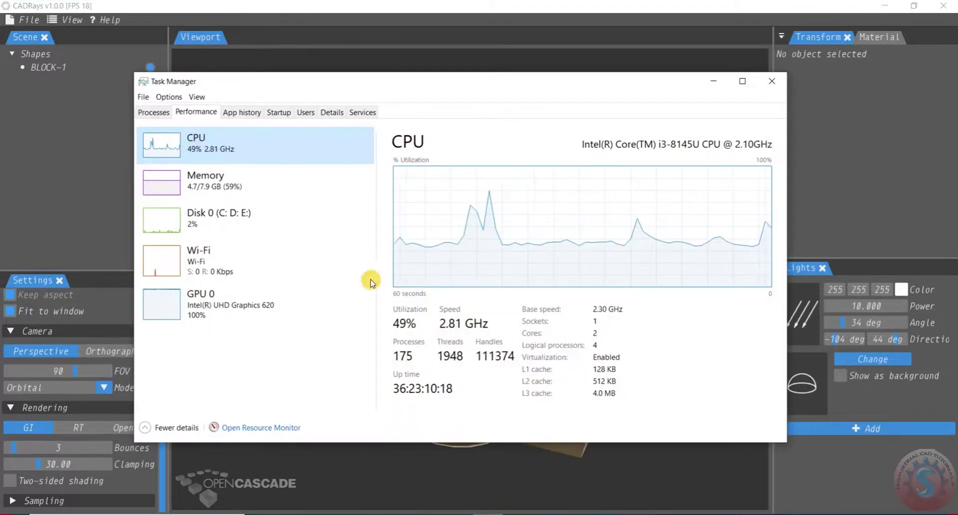
pyautogui.click(228, 324)
pyautogui.click(224, 255)
pyautogui.click(225, 219)
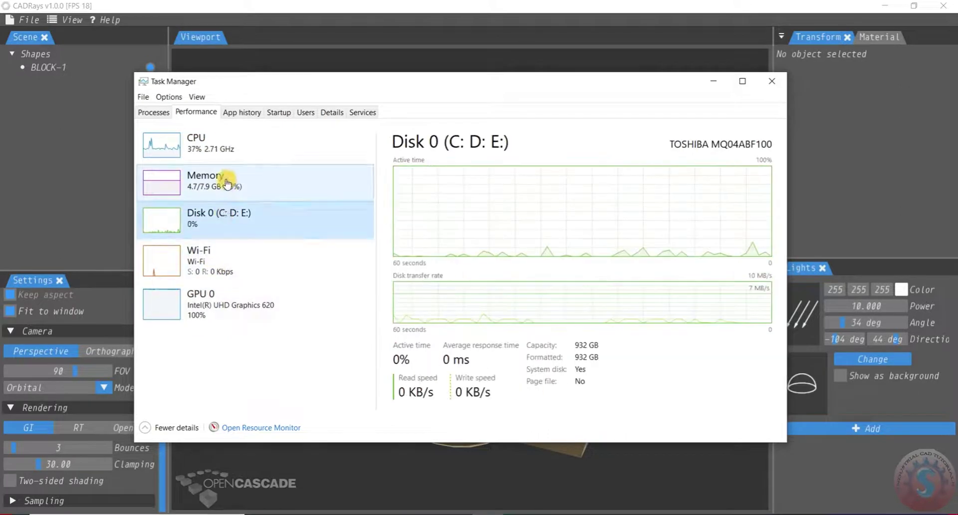
pyautogui.click(227, 178)
pyautogui.click(228, 158)
pyautogui.click(713, 81)
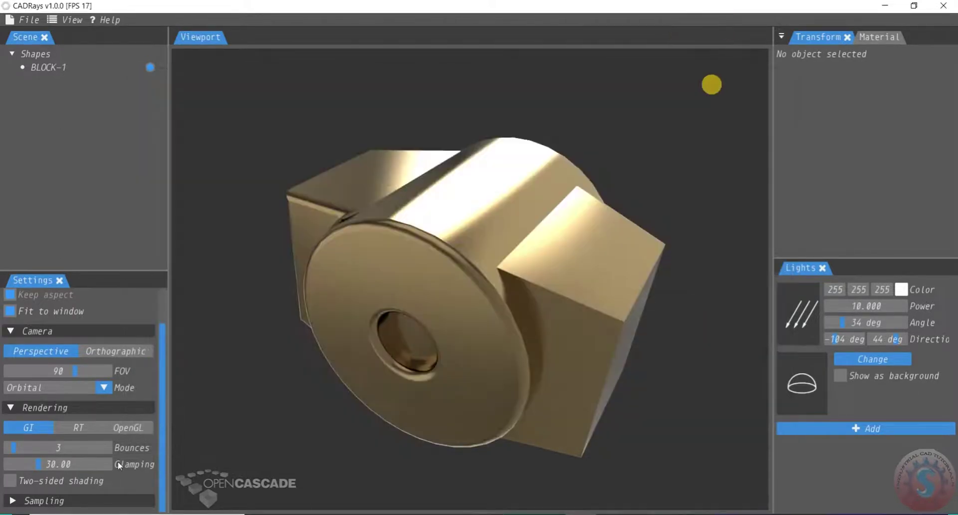
# Step: Switch the rendering mode to OpenGL to compare the block's appearance, and return it to GI
pyautogui.click(138, 428)
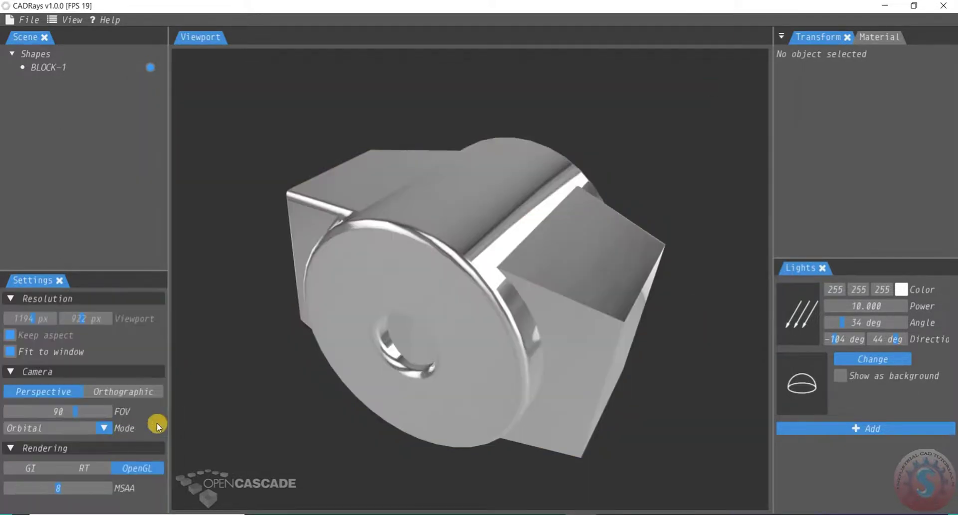
pyautogui.click(50, 469)
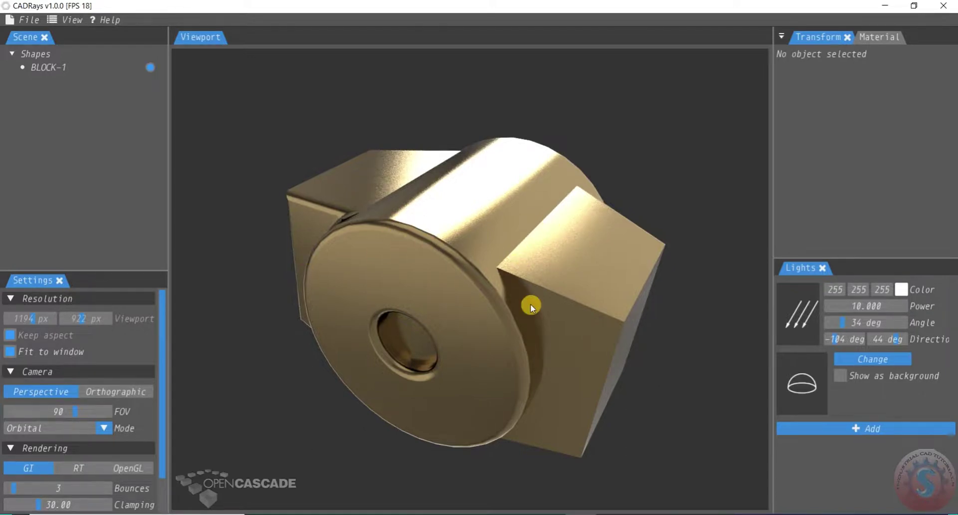
pyautogui.click(622, 250)
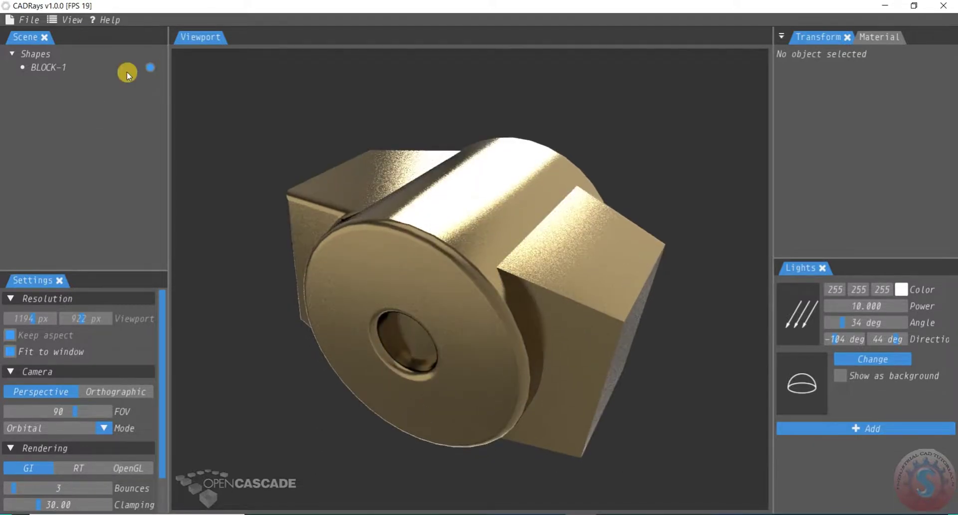
pyautogui.click(71, 21)
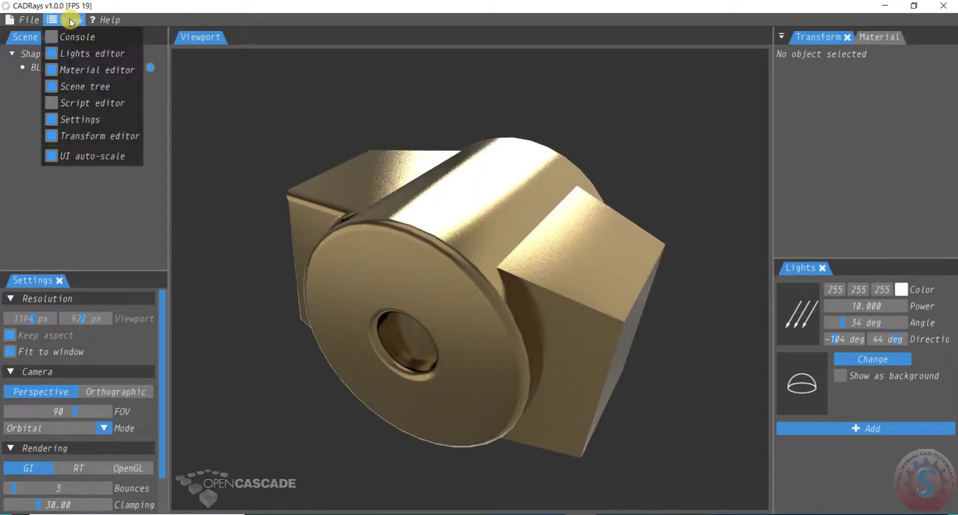
pyautogui.click(323, 131)
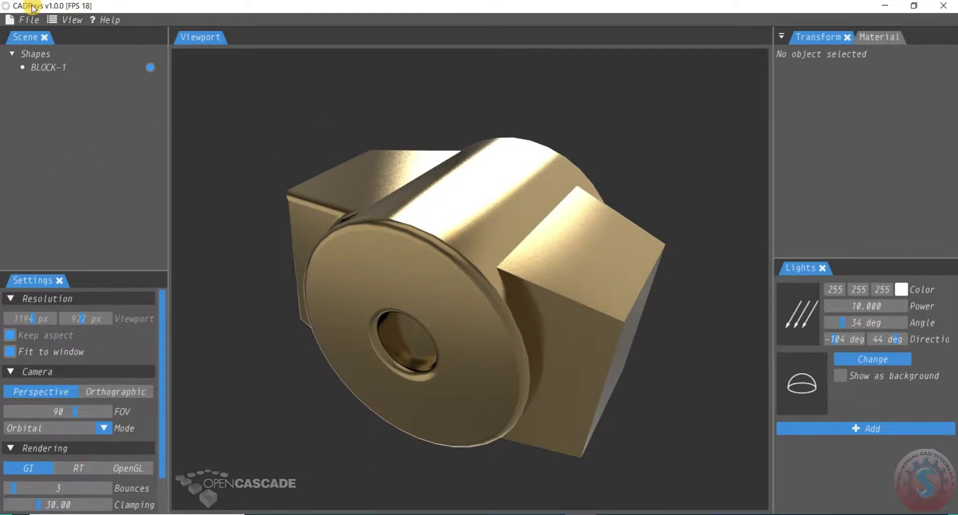
# Step: Start saving the rendered view as an image and try to store it on the Desktop under the name BLOCK
pyautogui.click(31, 22)
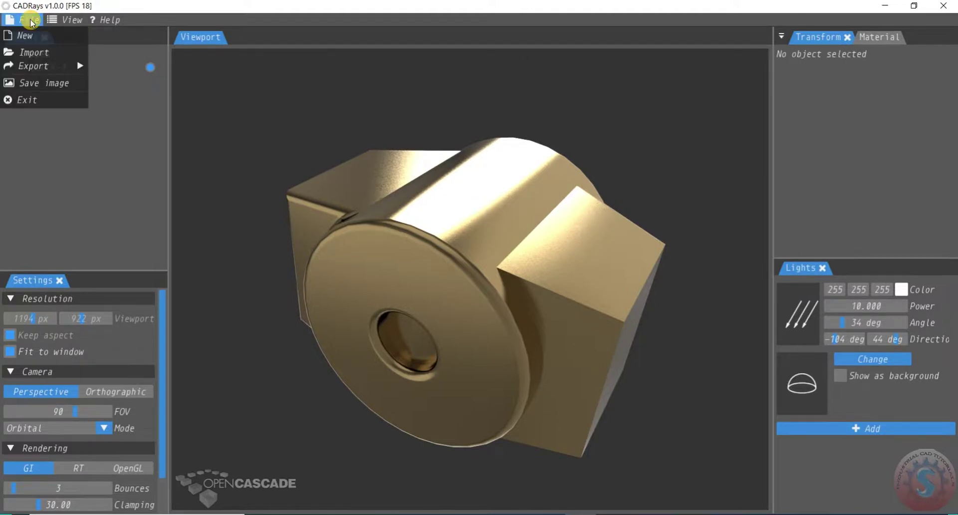
pyautogui.click(36, 84)
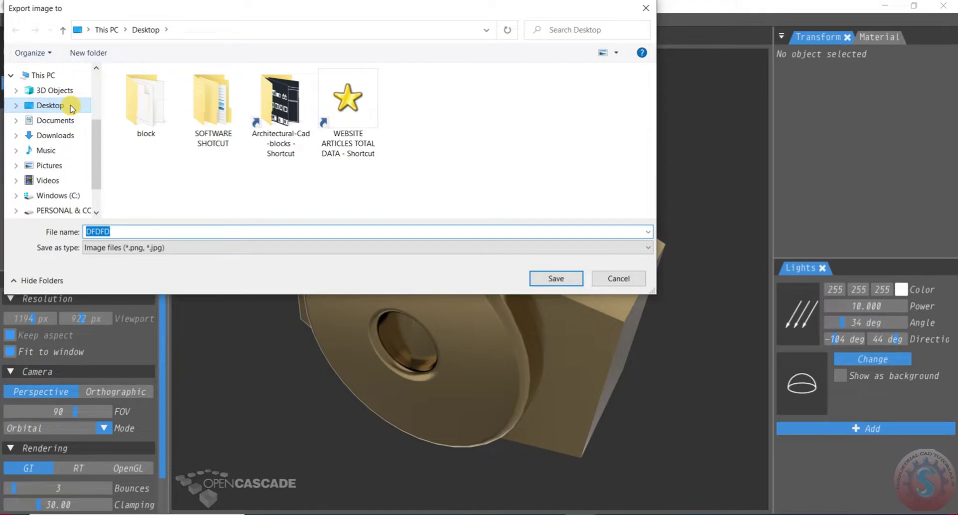
pyautogui.click(139, 250)
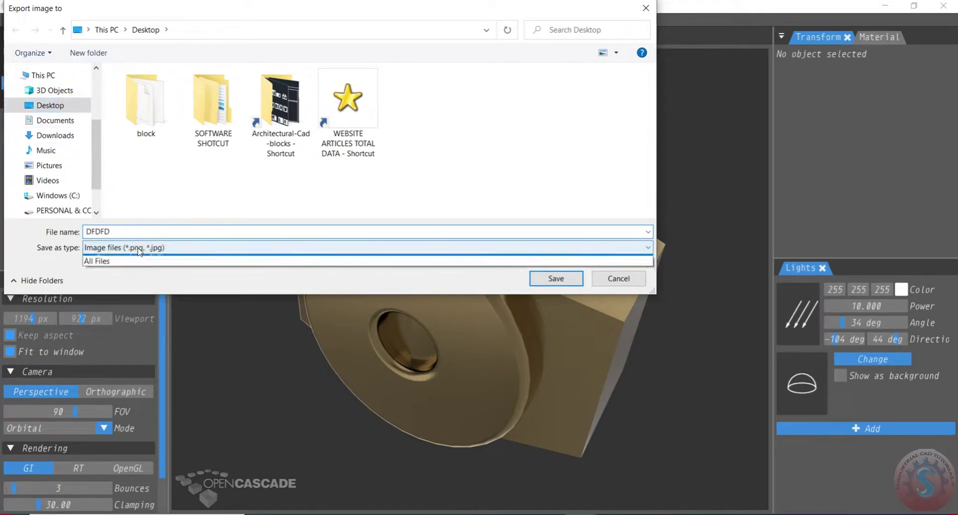
pyautogui.click(135, 261)
pyautogui.doubleClick(129, 231)
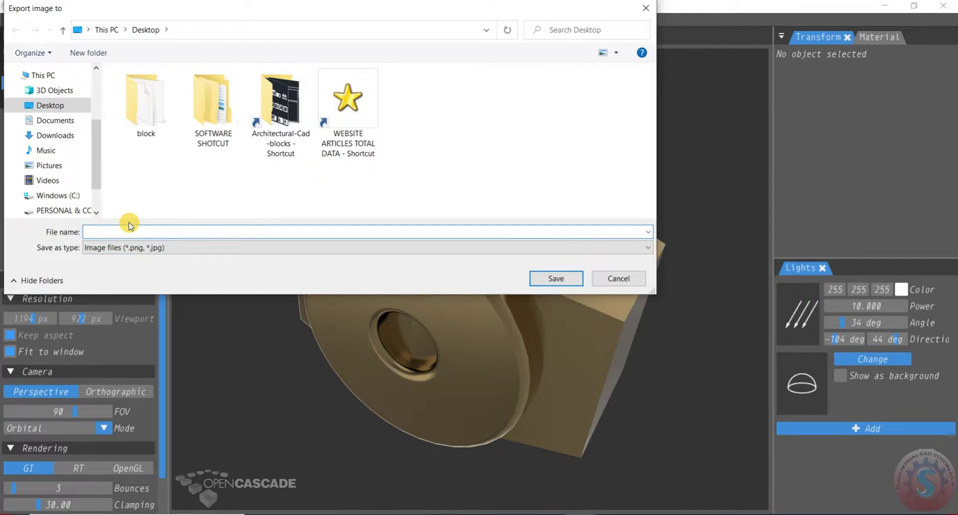
pyautogui.write('BLOCK')
pyautogui.click(555, 279)
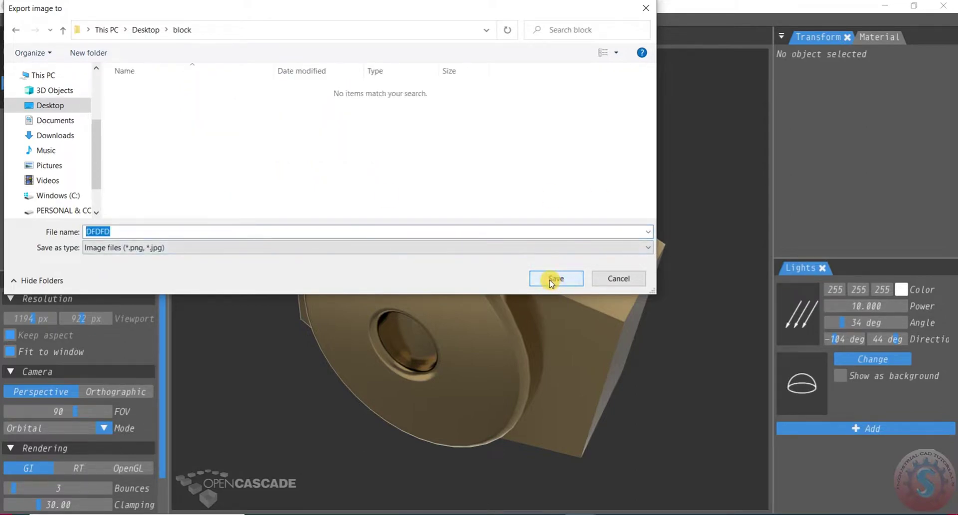
# Step: Save the rendered image in the Desktop's block folder with the file name DFDFD
pyautogui.click(48, 105)
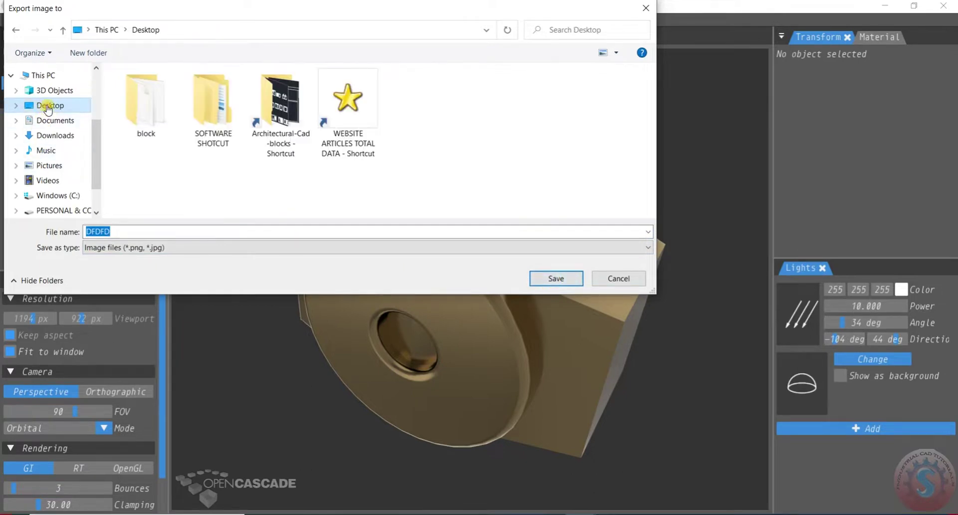
pyautogui.click(147, 126)
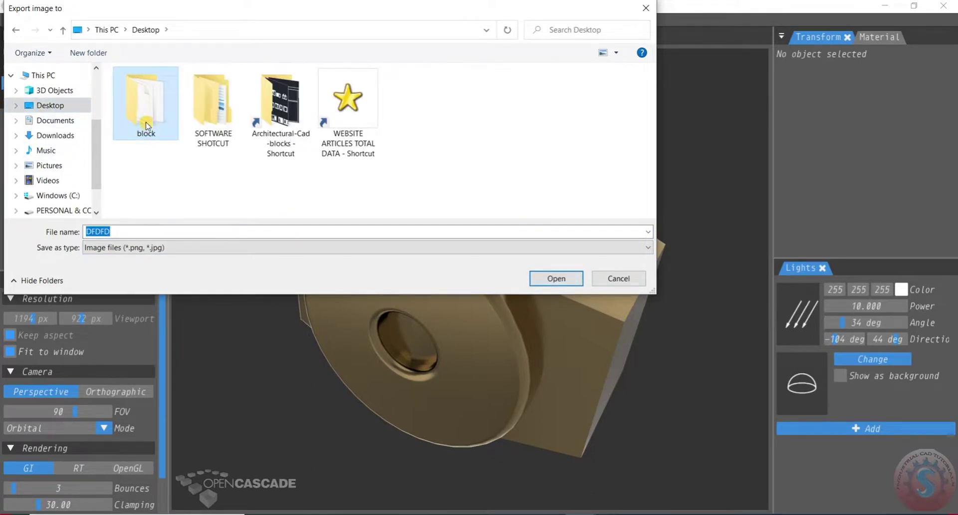
pyautogui.click(554, 277)
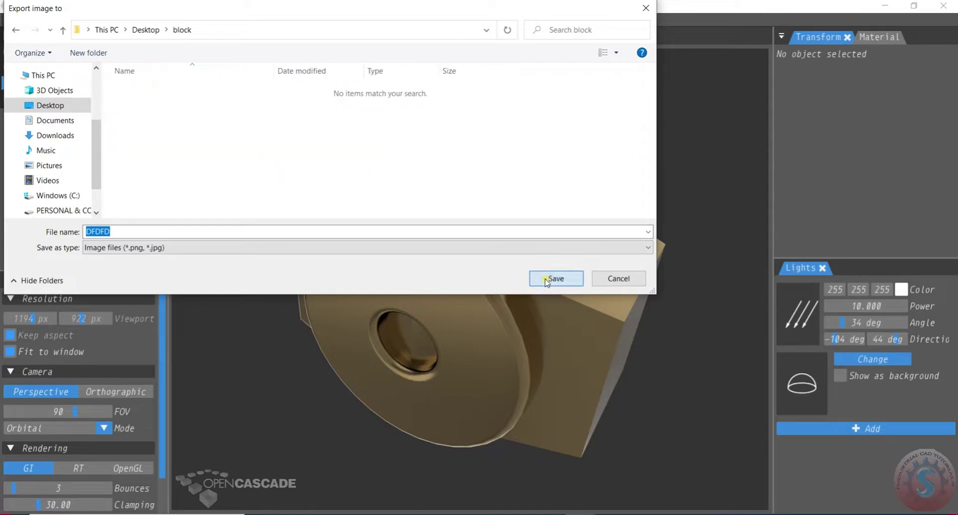
pyautogui.click(555, 278)
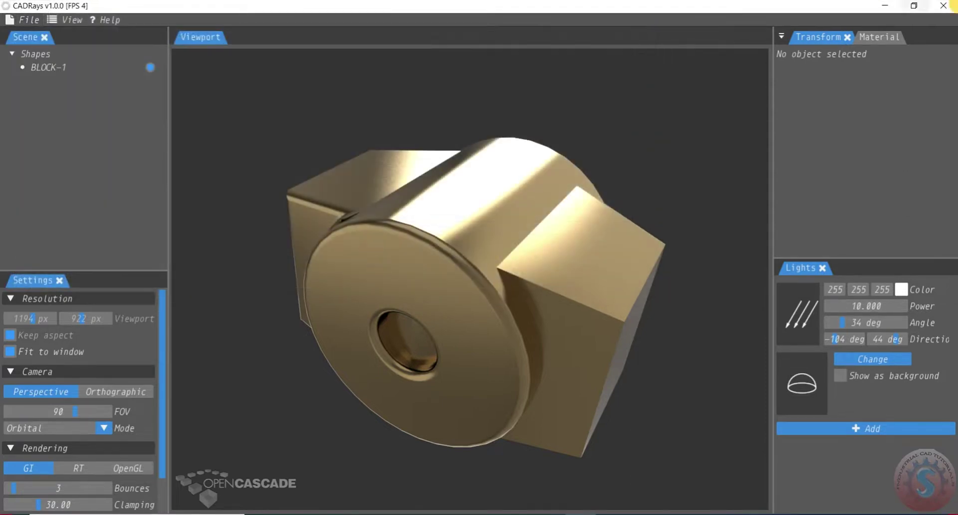
# Step: Minimize CADRays, refresh the desktop, and open DFDFD.png from the block folder in Picasa Photo Viewer
pyautogui.click(887, 6)
pyautogui.rightClick(348, 128)
pyautogui.click(375, 164)
pyautogui.rightClick(191, 219)
pyautogui.click(219, 247)
pyautogui.doubleClick(30, 269)
pyautogui.doubleClick(399, 182)
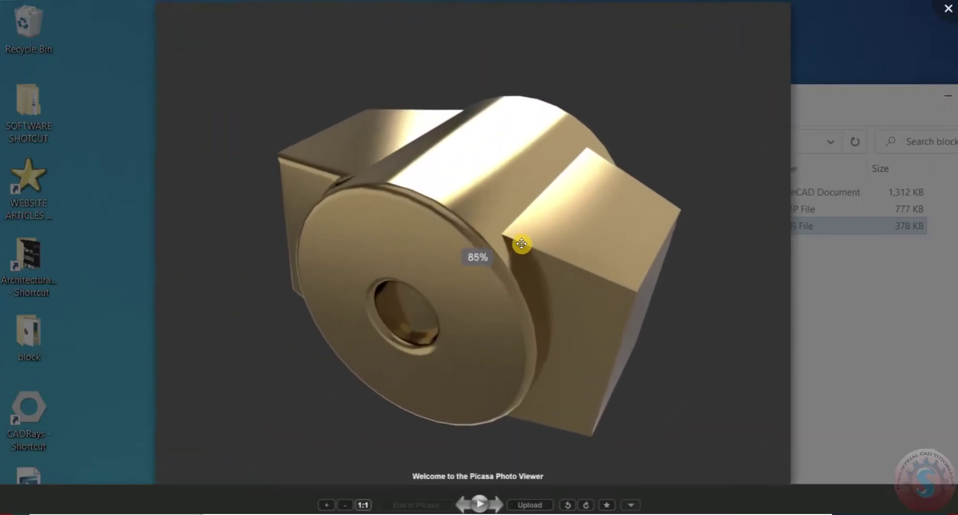
# Step: Examine the saved block render in close-up and full view, checking the gold material, reflections and central hole
pyautogui.scroll(-2, 530, 195)
pyautogui.scroll(2, 529, 207)
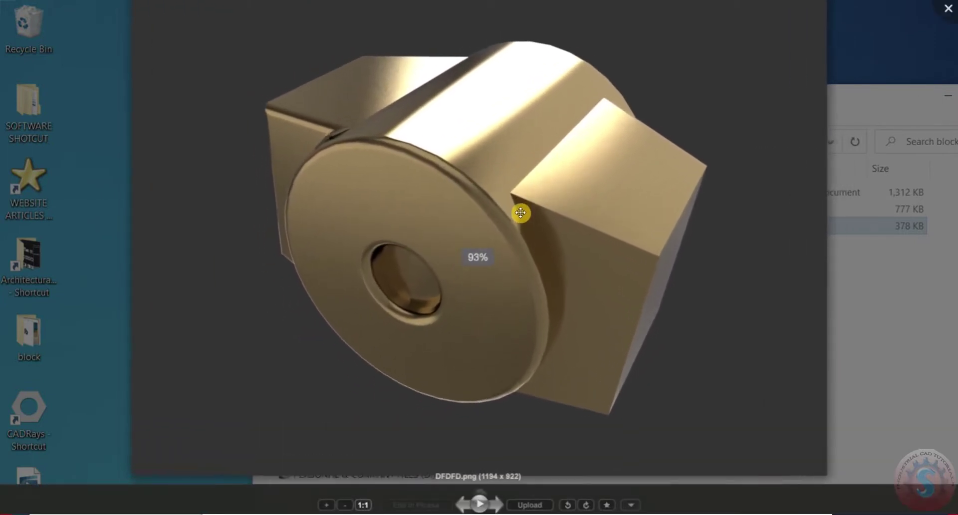
pyautogui.scroll(-1, 525, 209)
pyautogui.scroll(-1, 523, 210)
pyautogui.scroll(2, 540, 189)
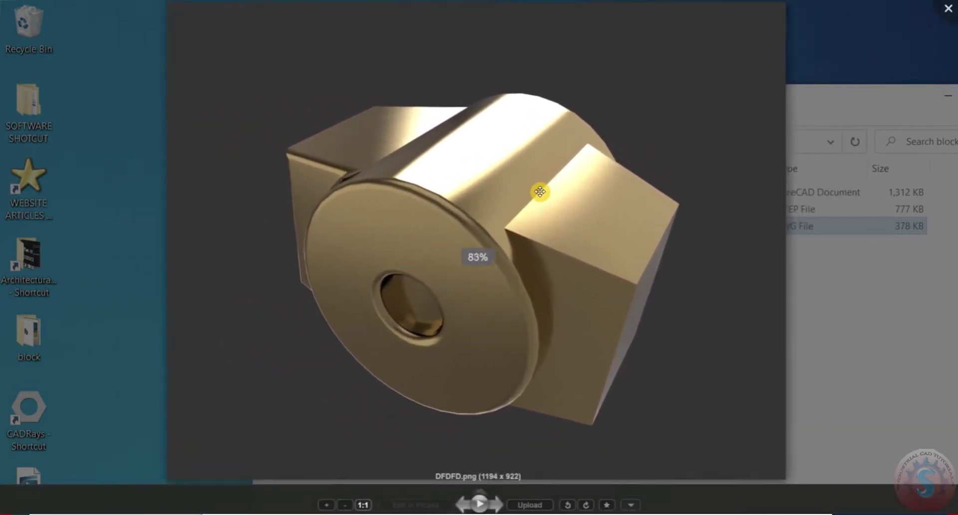
pyautogui.scroll(-2, 534, 186)
pyautogui.scroll(2, 546, 169)
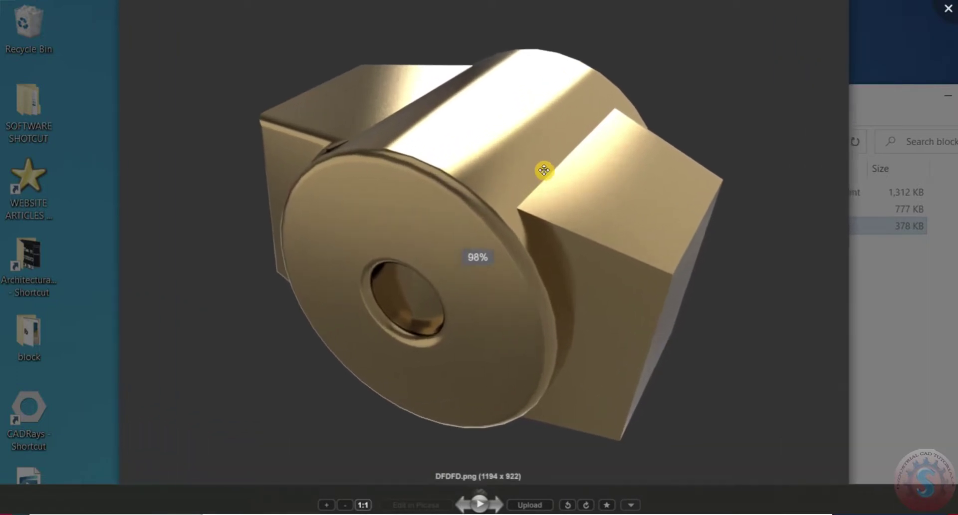
pyautogui.scroll(-1, 534, 176)
pyautogui.scroll(2, 533, 178)
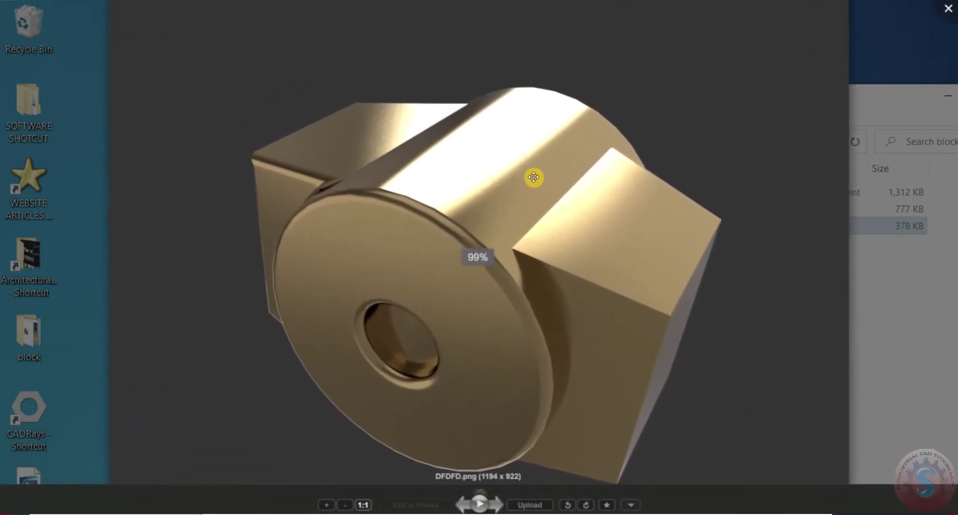
pyautogui.moveTo(527, 198); pyautogui.dragTo(539, 120)
pyautogui.scroll(-2, 531, 128)
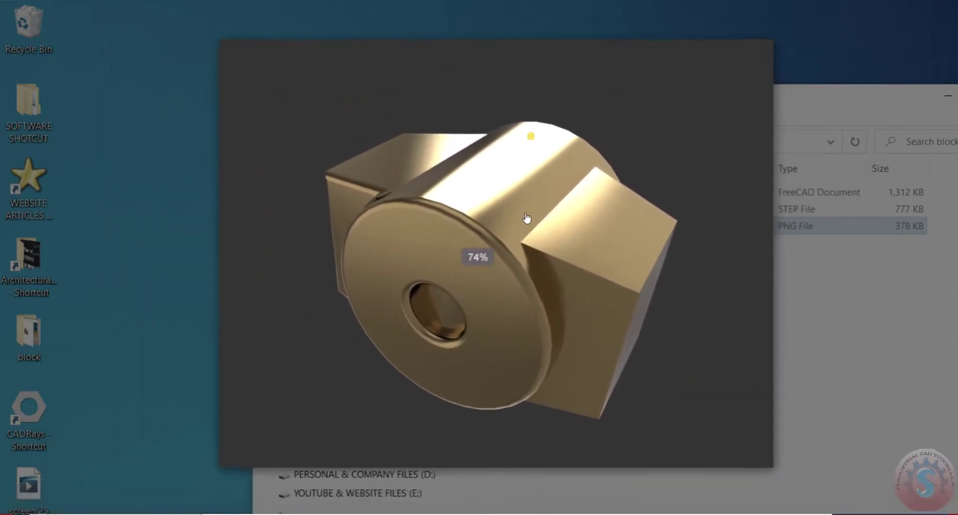
pyautogui.scroll(3, 529, 214)
pyautogui.scroll(1, 519, 213)
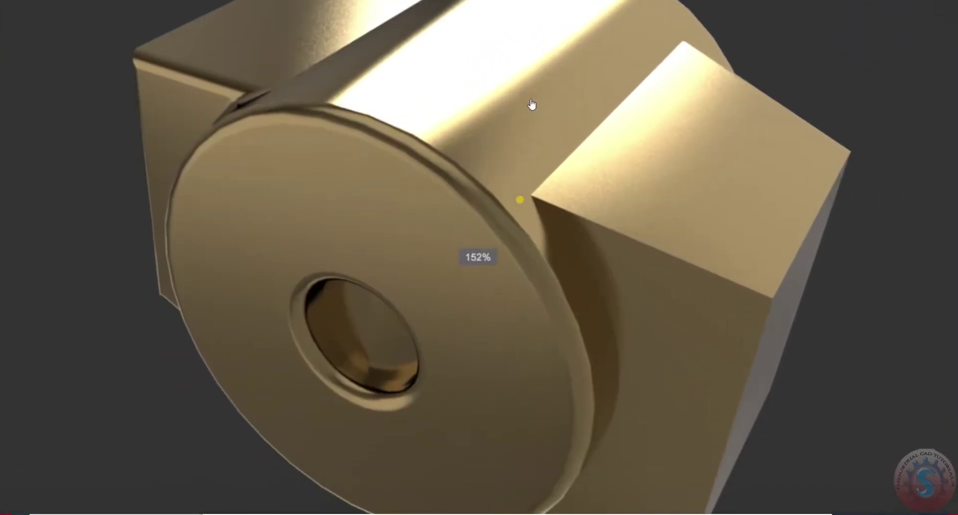
pyautogui.scroll(-3, 528, 149)
pyautogui.scroll(3, 528, 150)
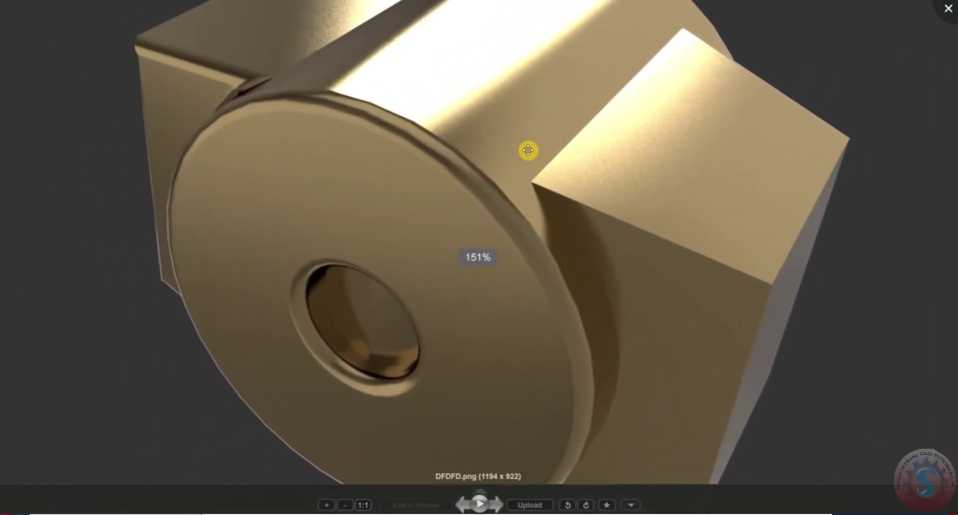
pyautogui.scroll(-6, 528, 148)
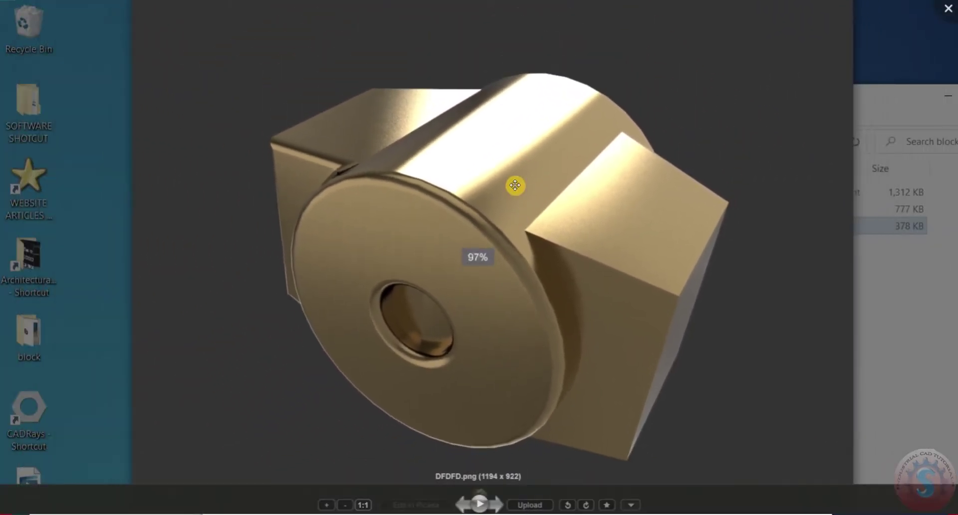
pyautogui.scroll(2, 518, 150)
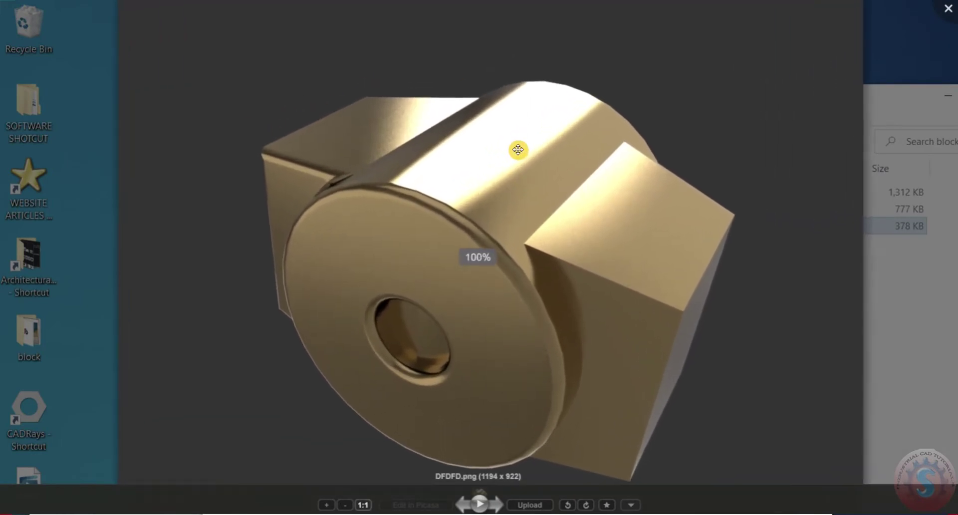